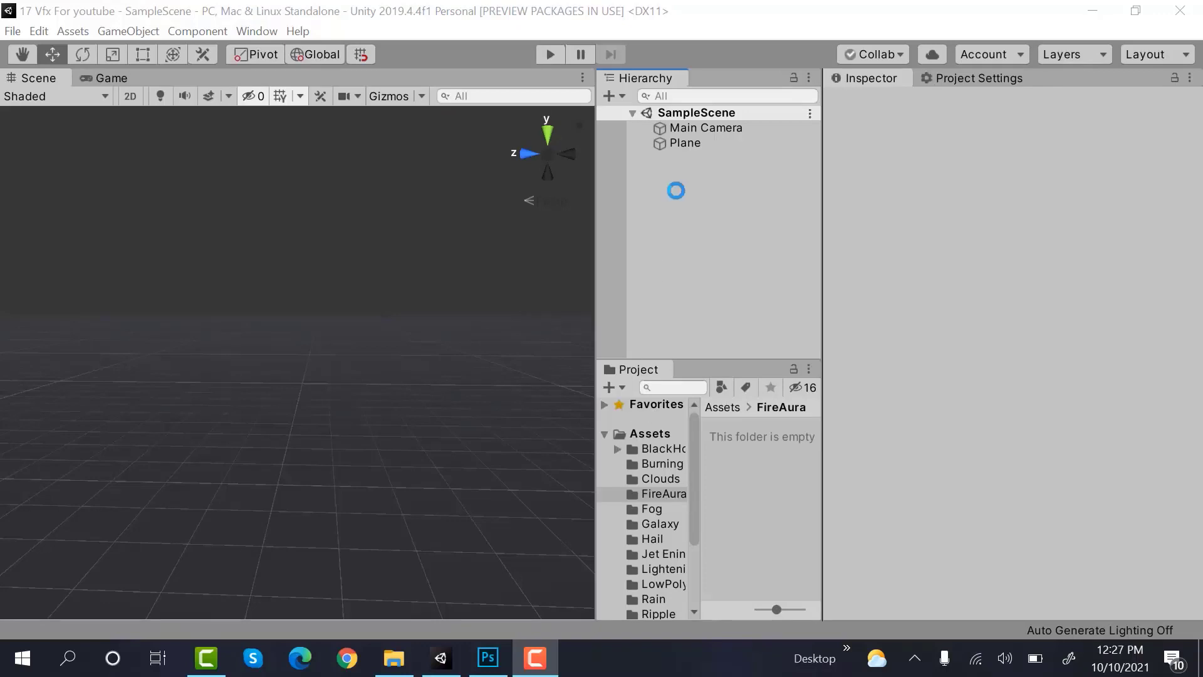
- Create a particle system in the scene and name it FireAura_PS
right_click(676, 190)
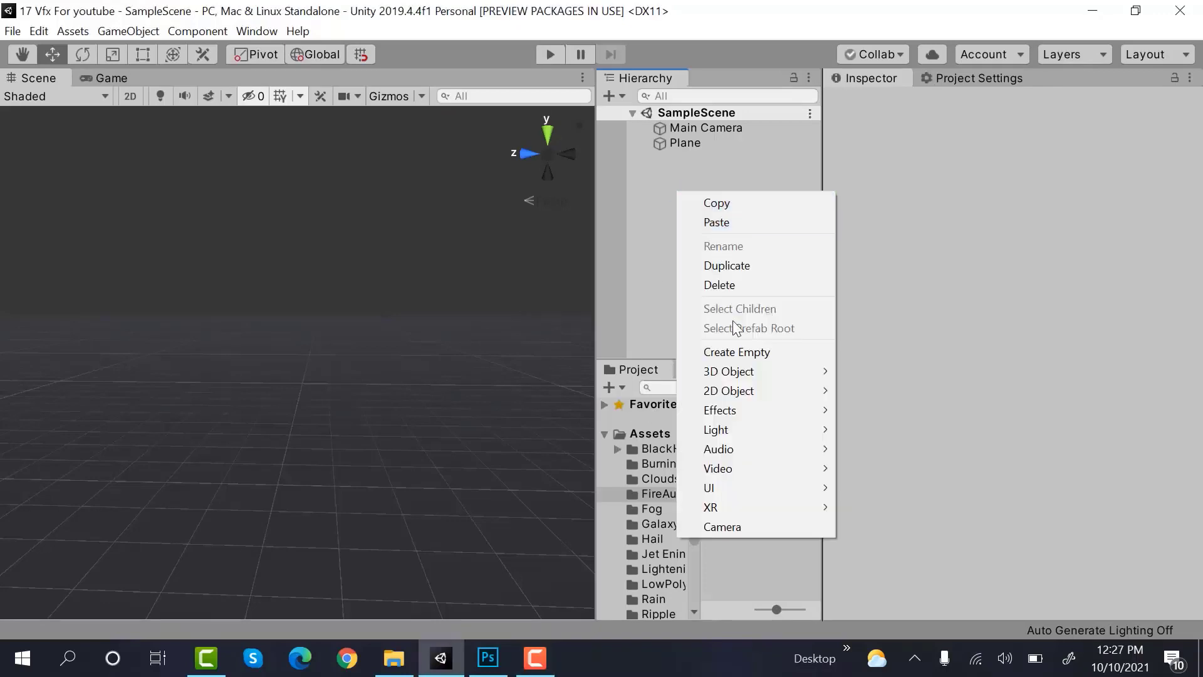
mouse_move(775, 411)
click(897, 411)
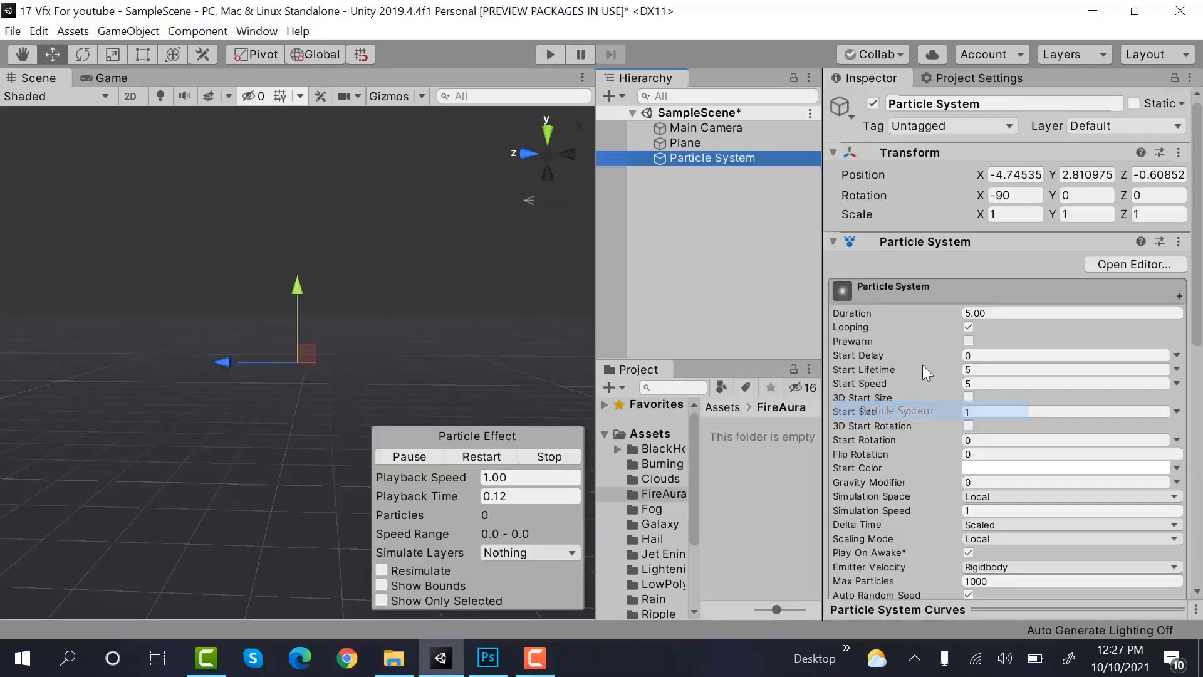
click(984, 103)
text(F)
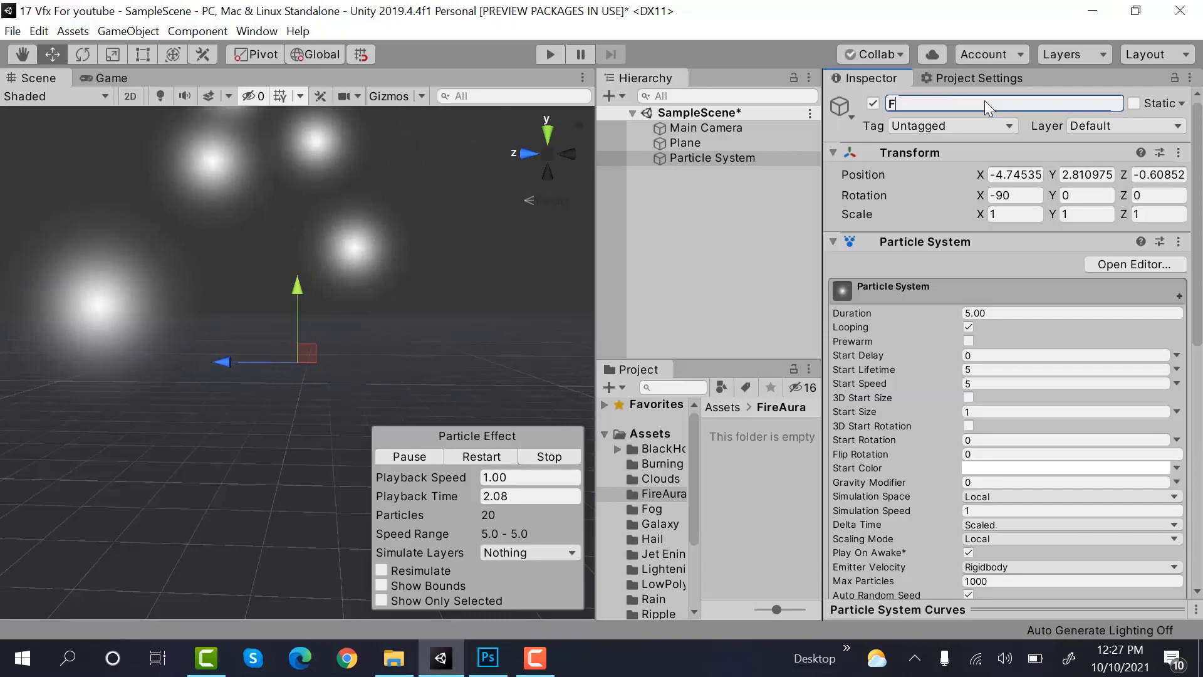
text(ireAura_PS)
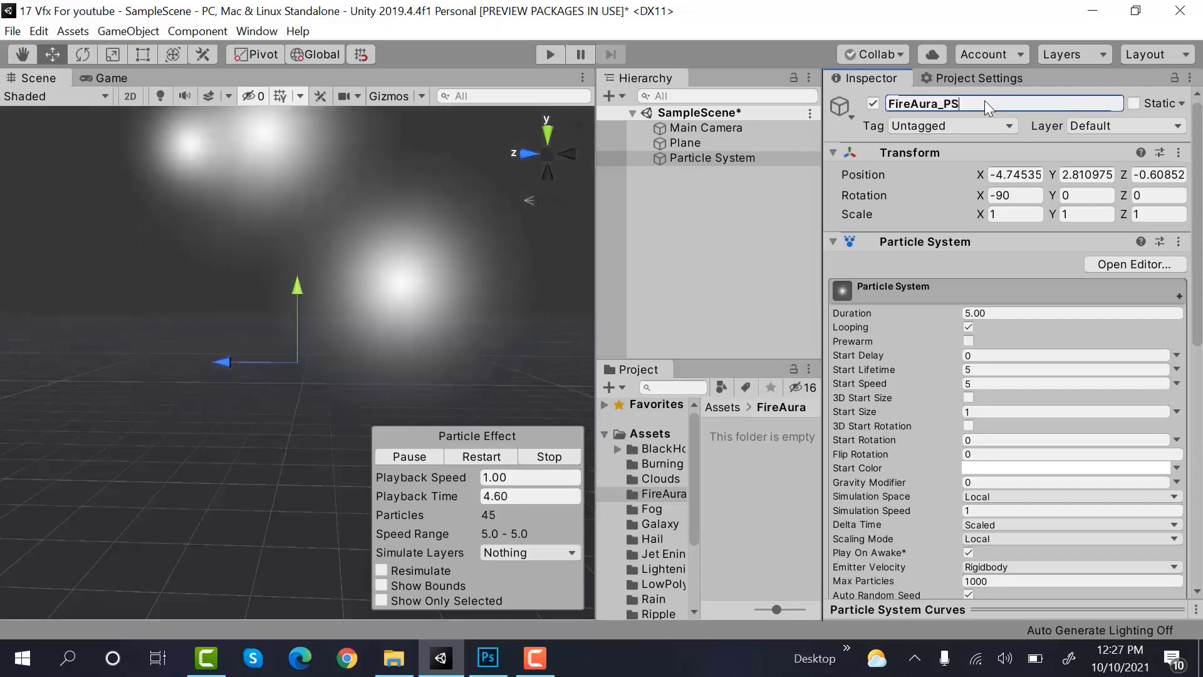
key(Return)
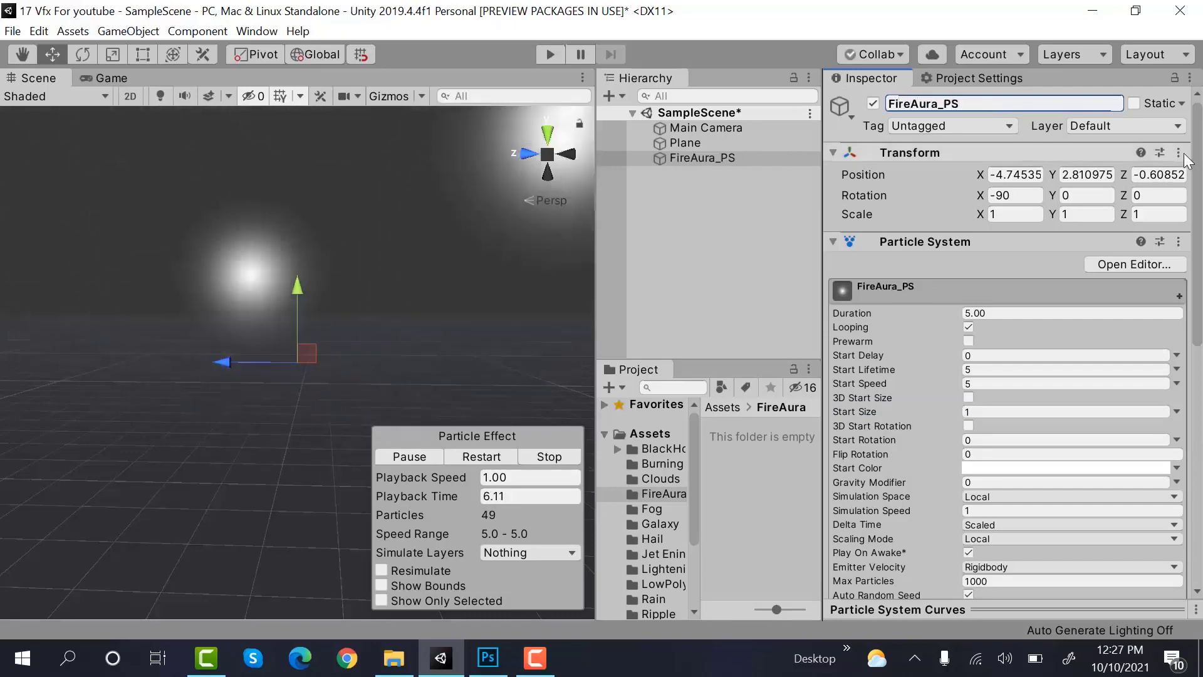
- Reset the FireAura_PS transform and open the Max Particle Size value in its Renderer module for editing
right_click(957, 157)
click(978, 168)
scroll(987, 460, down, 10)
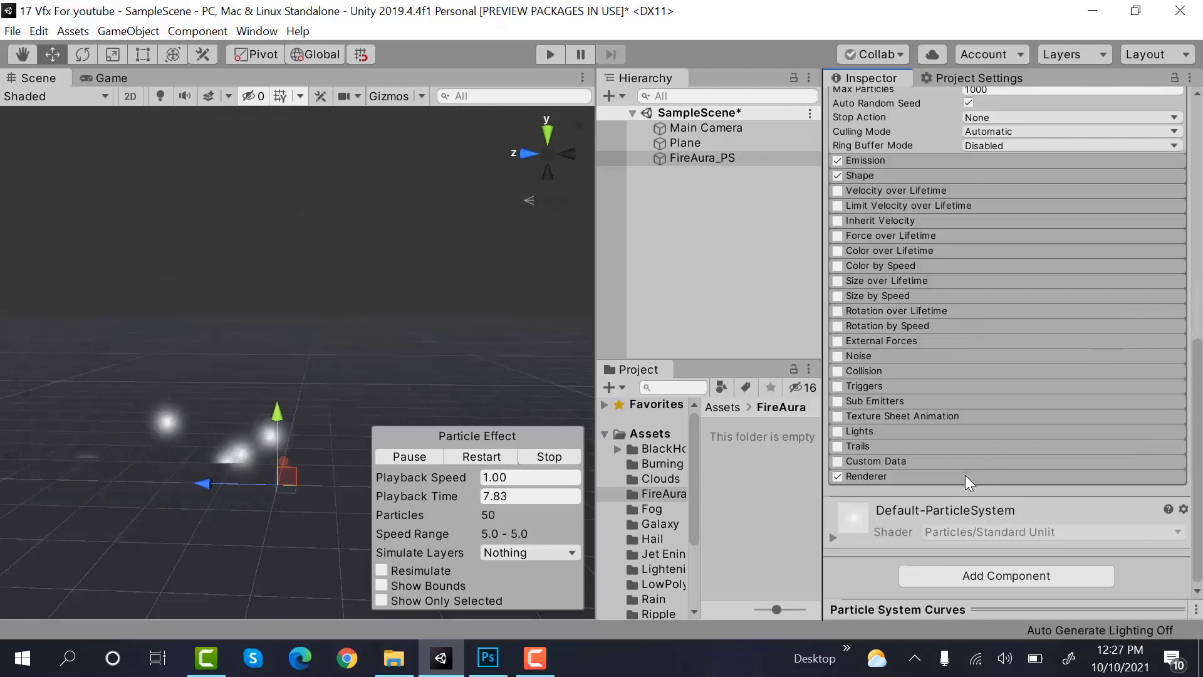
click(966, 475)
scroll(969, 465, down, 5)
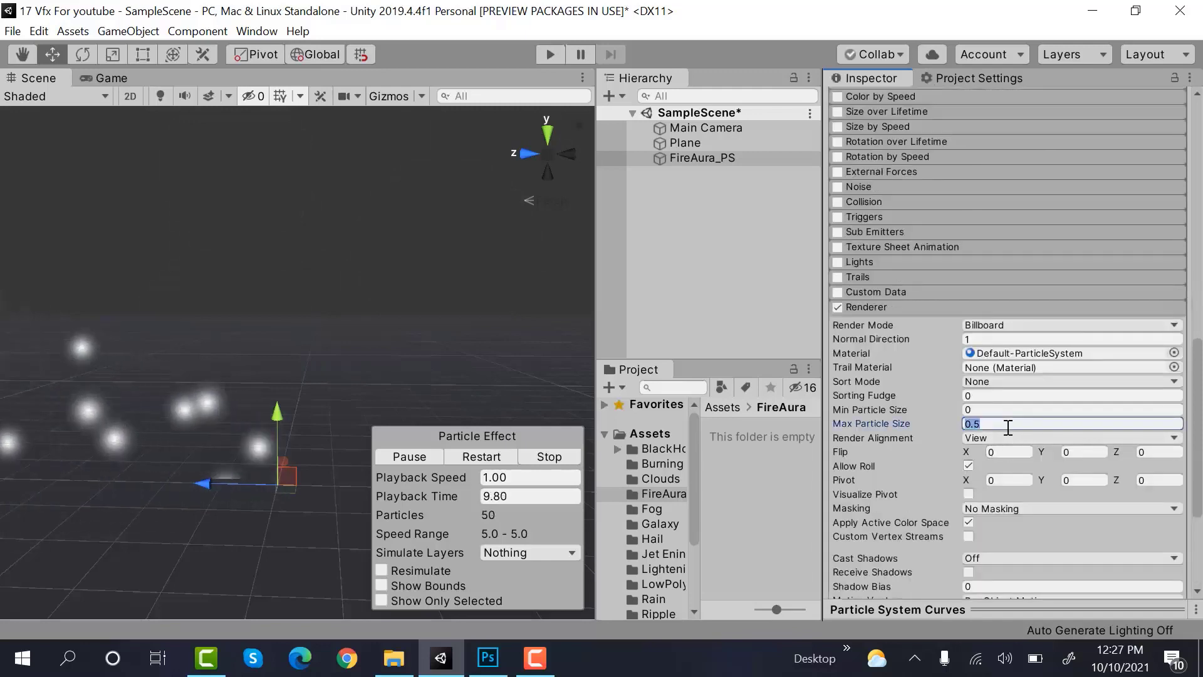
scroll(1008, 416, up, 15)
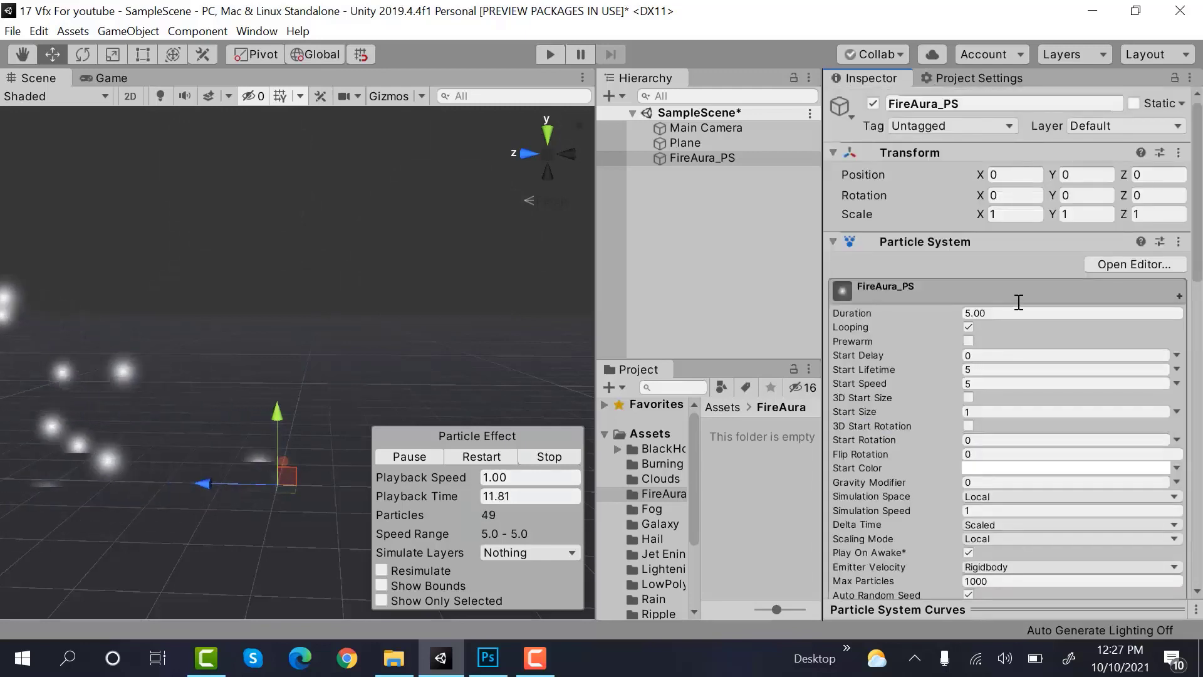
- Set the particle system's Y position to 2 and make its start speed random between the constants 0 and 360
click(1082, 178)
text(2)
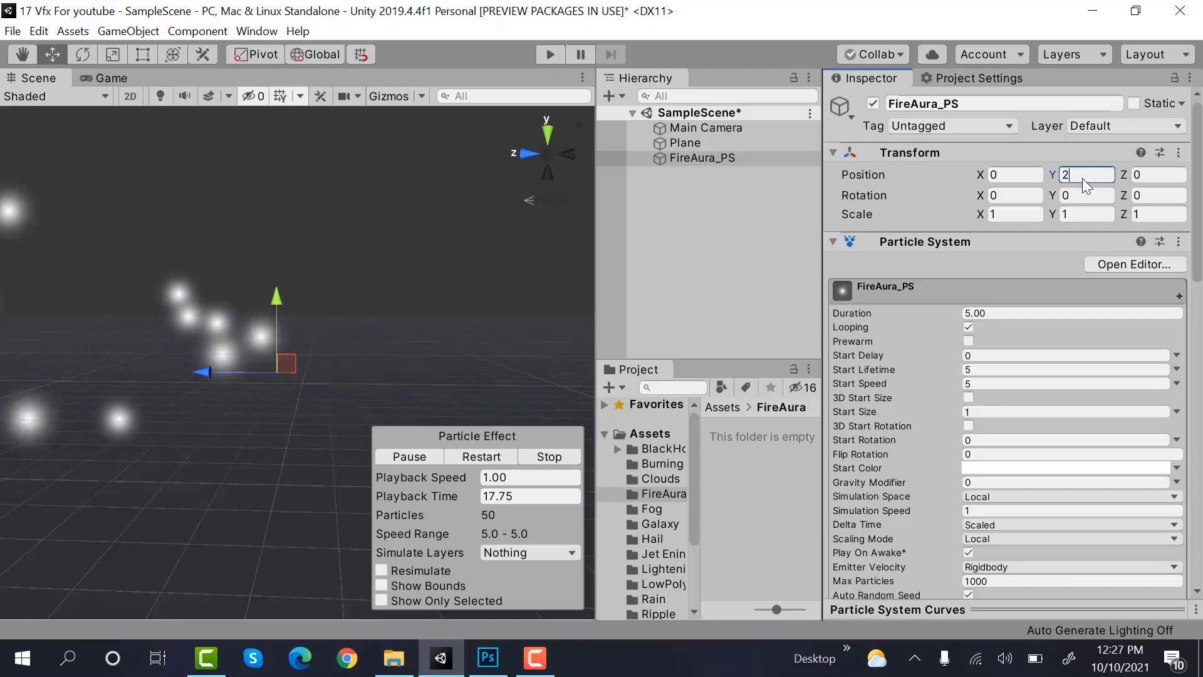
click(1177, 382)
click(1156, 440)
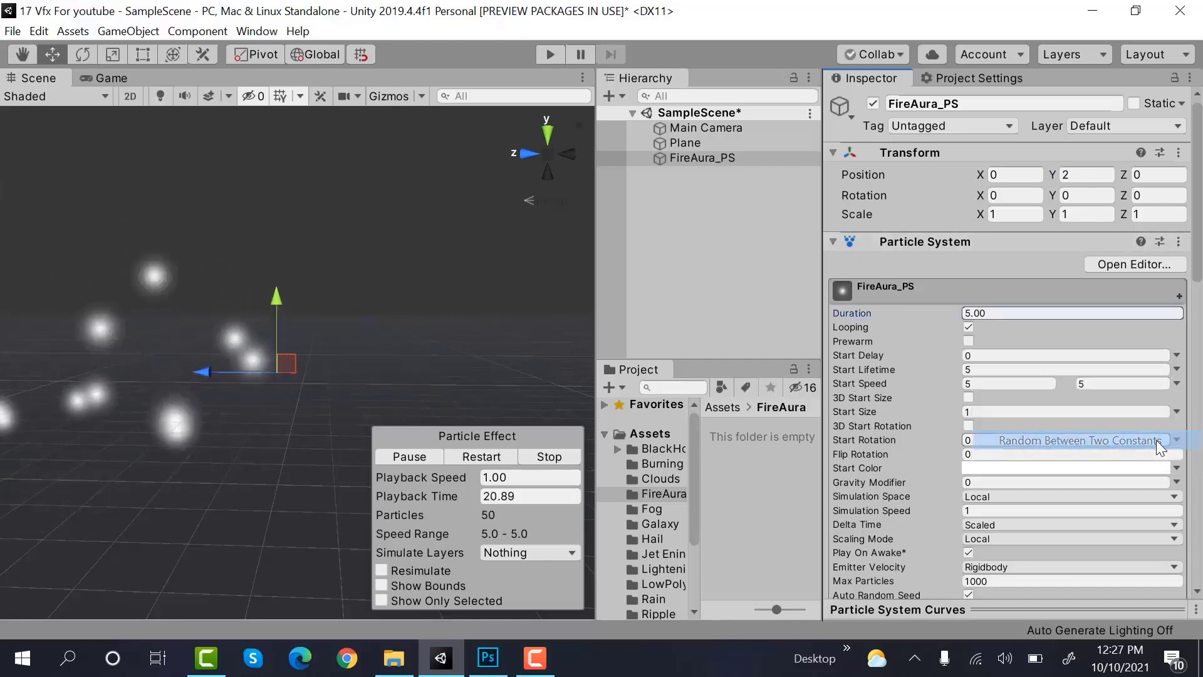
click(1043, 381)
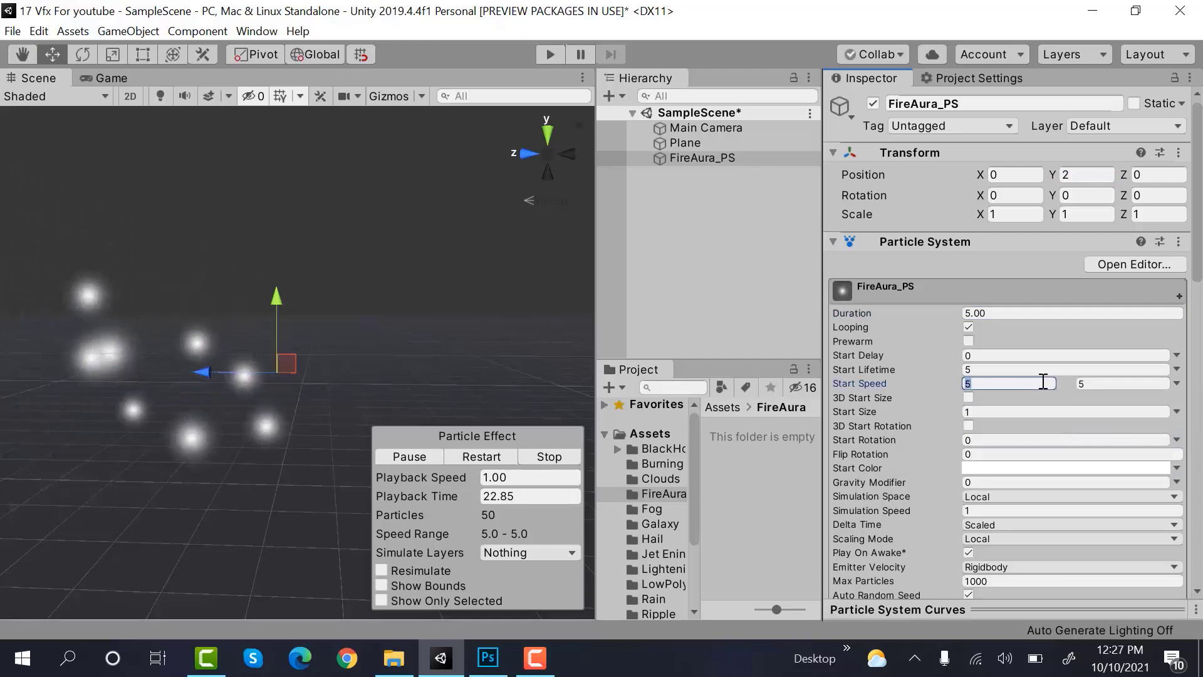
text(0)
click(1096, 381)
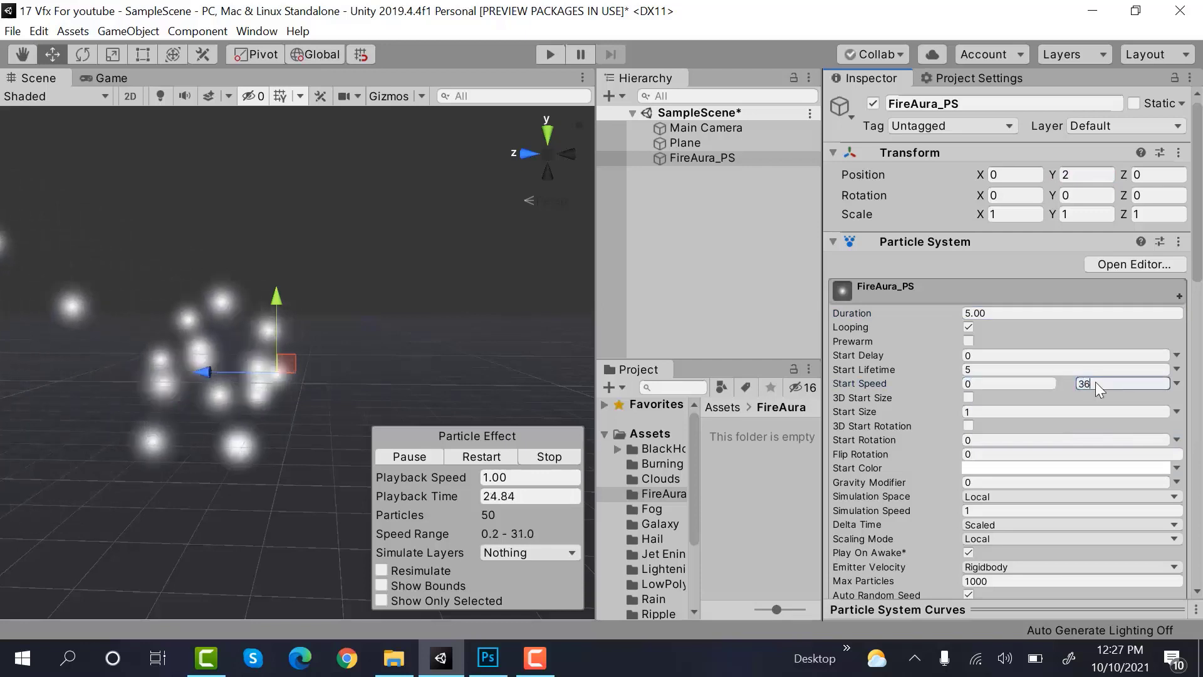
text(360)
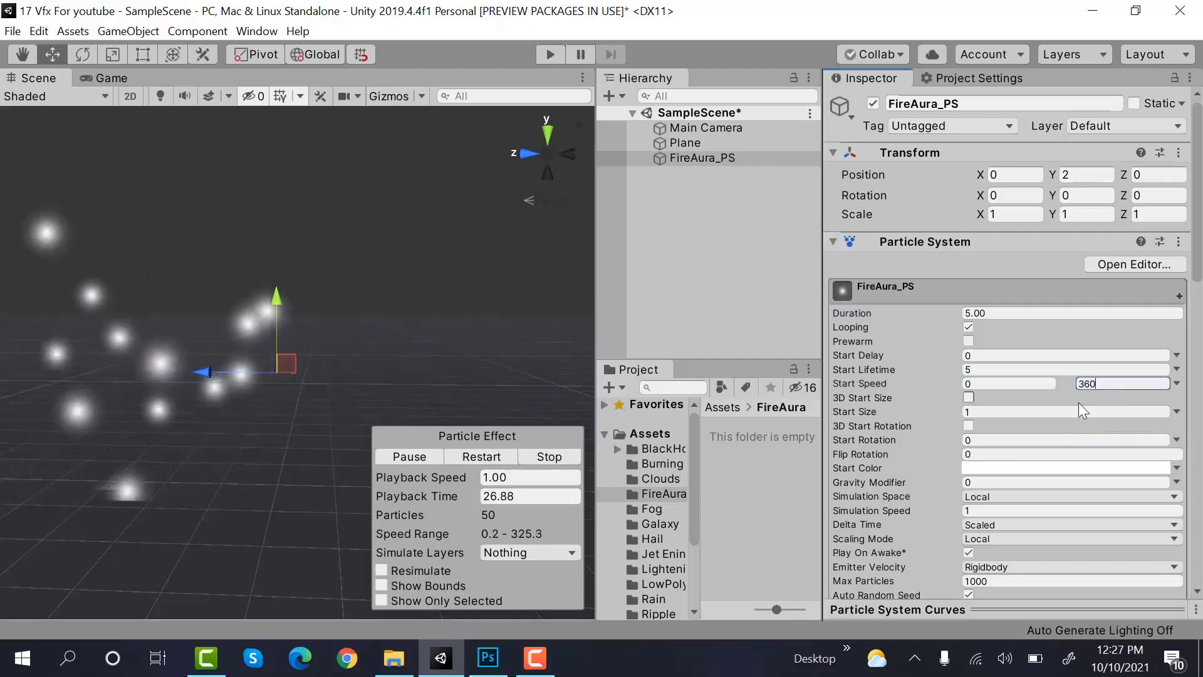
- Change the particle system's start color to orange FF6300
click(1080, 468)
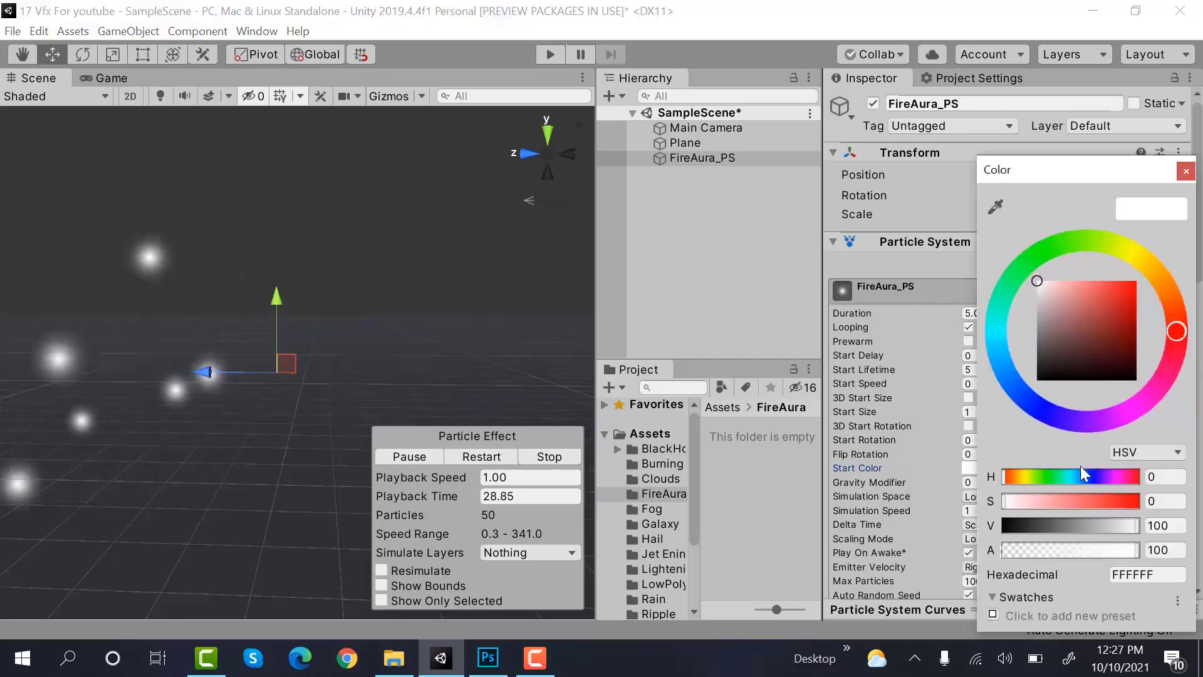
click(1164, 284)
click(1127, 301)
click(1137, 280)
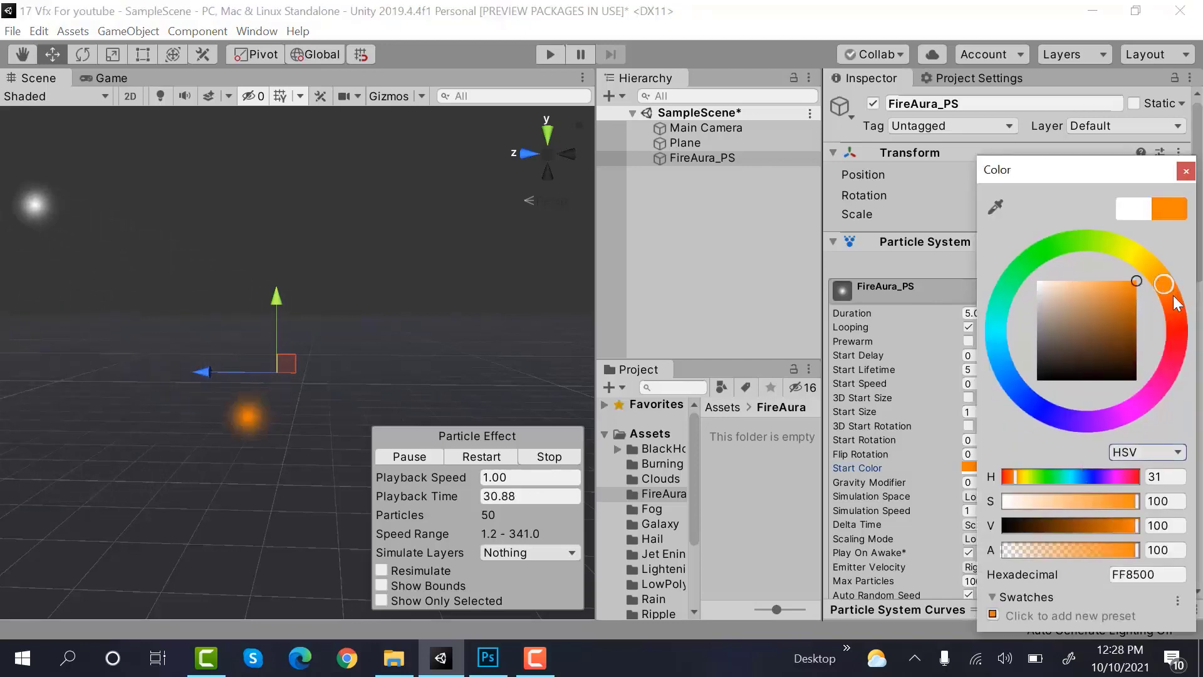
click(1170, 295)
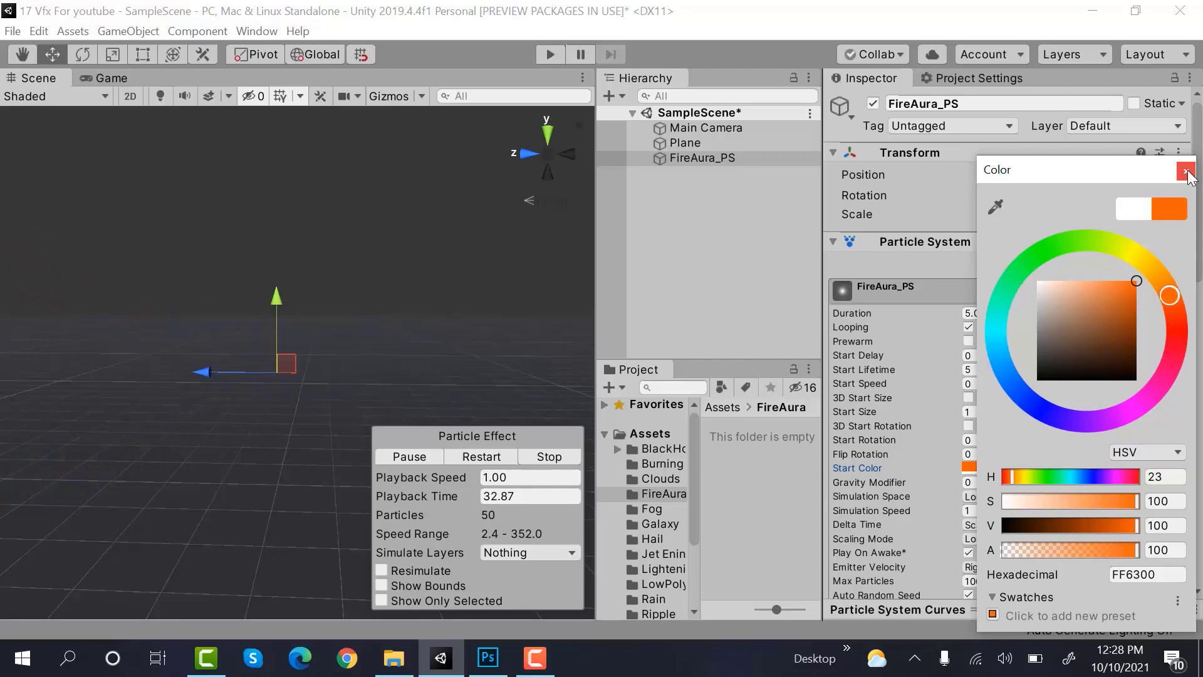
click(1186, 169)
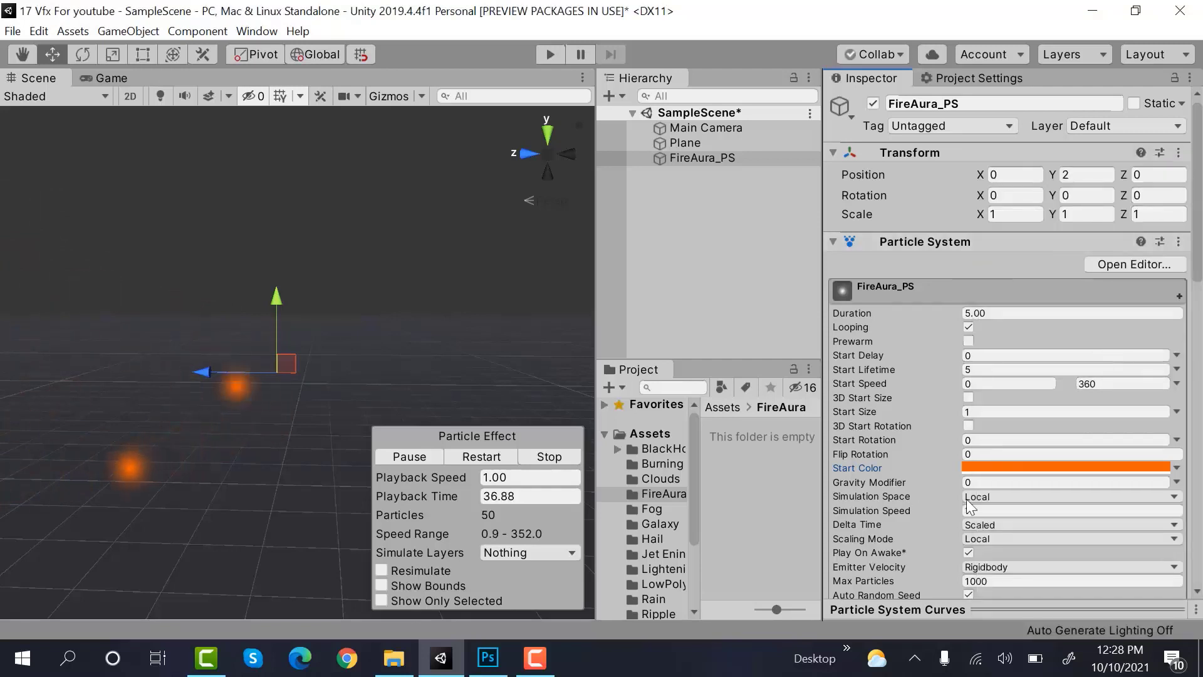
- Set the particle system's simulation space to World
click(988, 498)
click(1010, 534)
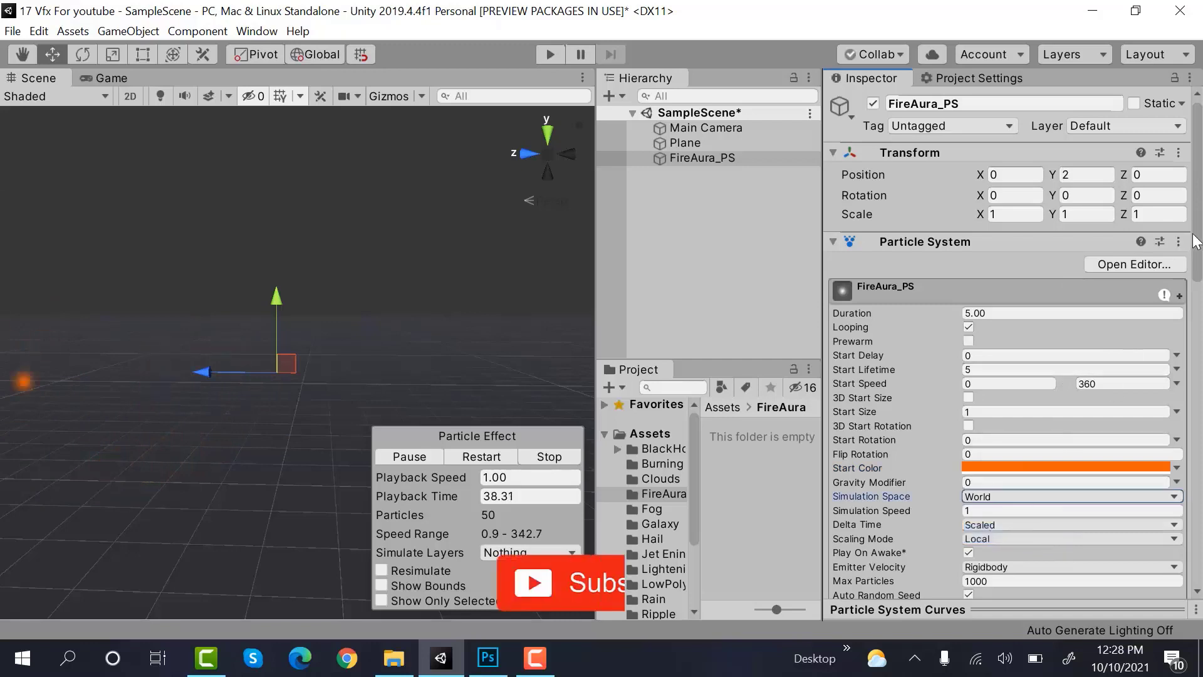
scroll(1011, 514, down, 3)
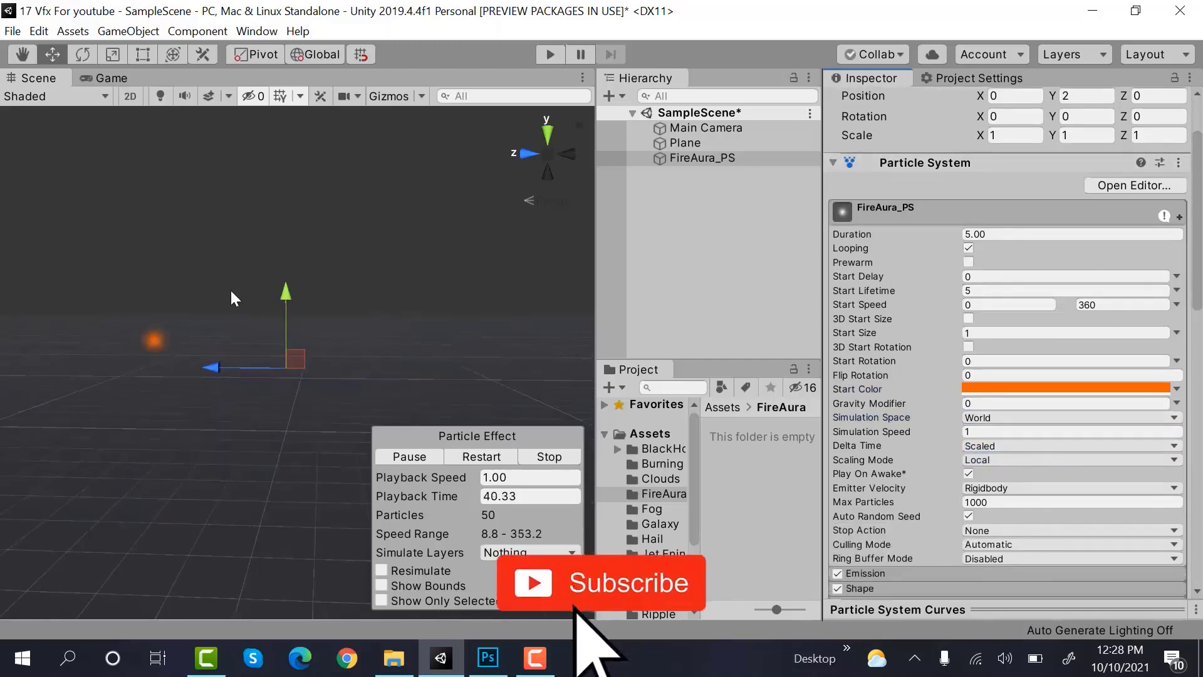
scroll(247, 292, down, 1)
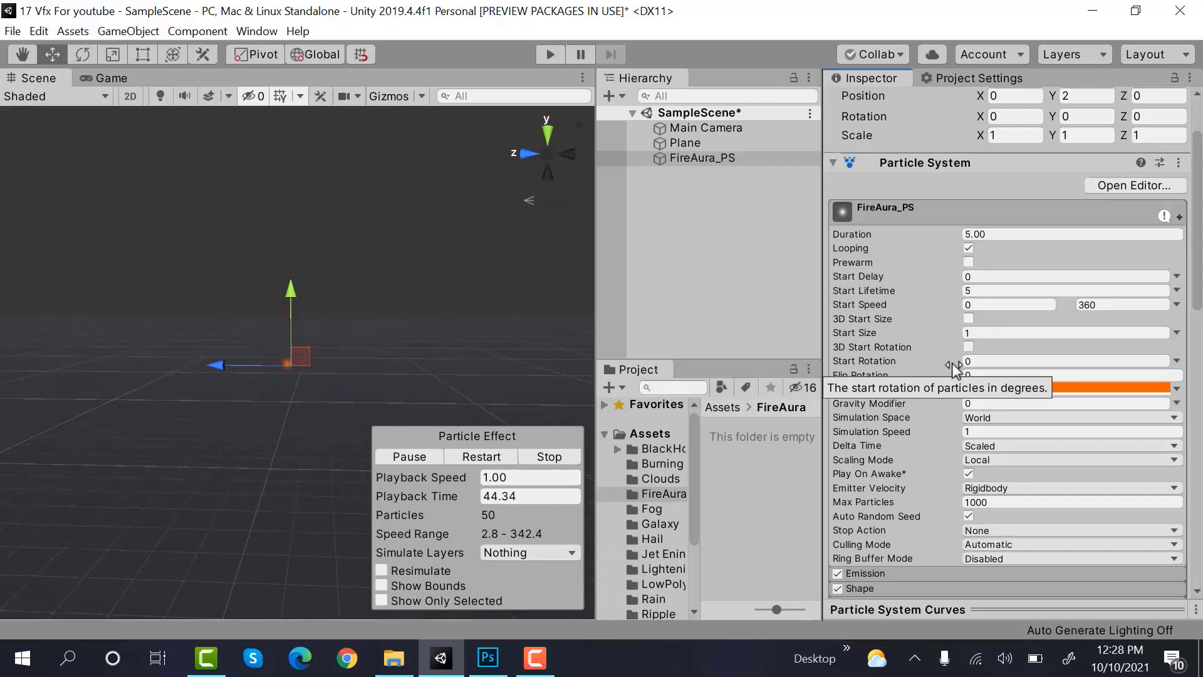
- Set the Rate over Time in the Emission module to 0
scroll(916, 250, down, 10)
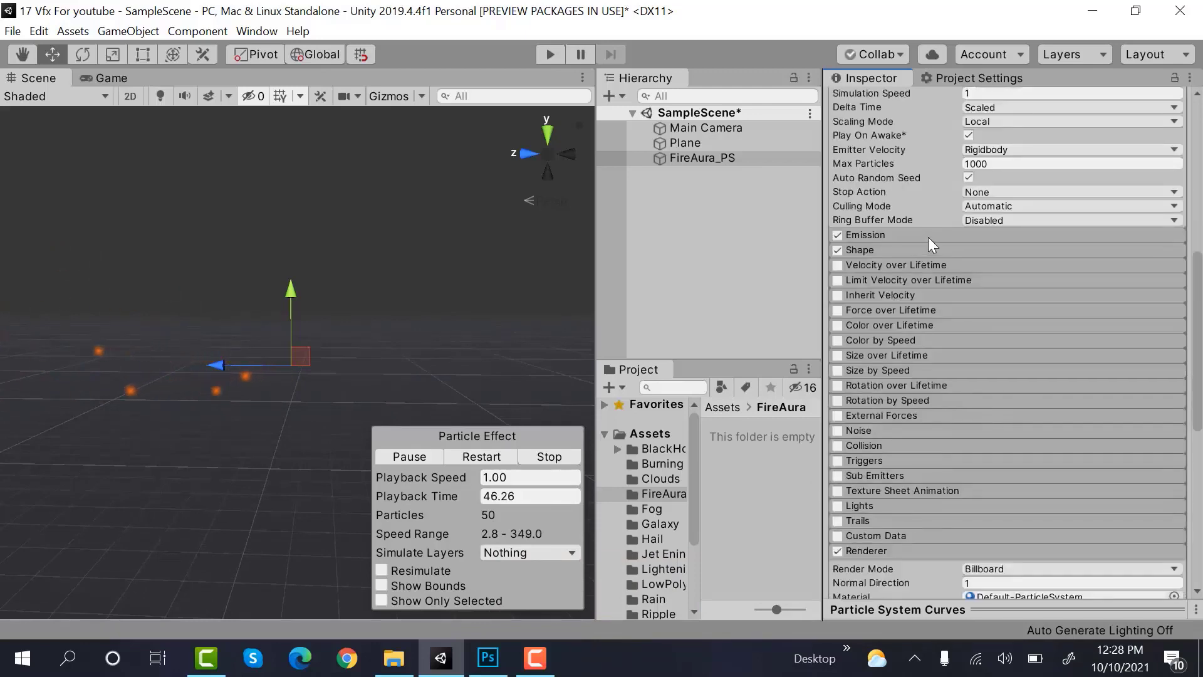
click(927, 236)
click(1037, 253)
text(0)
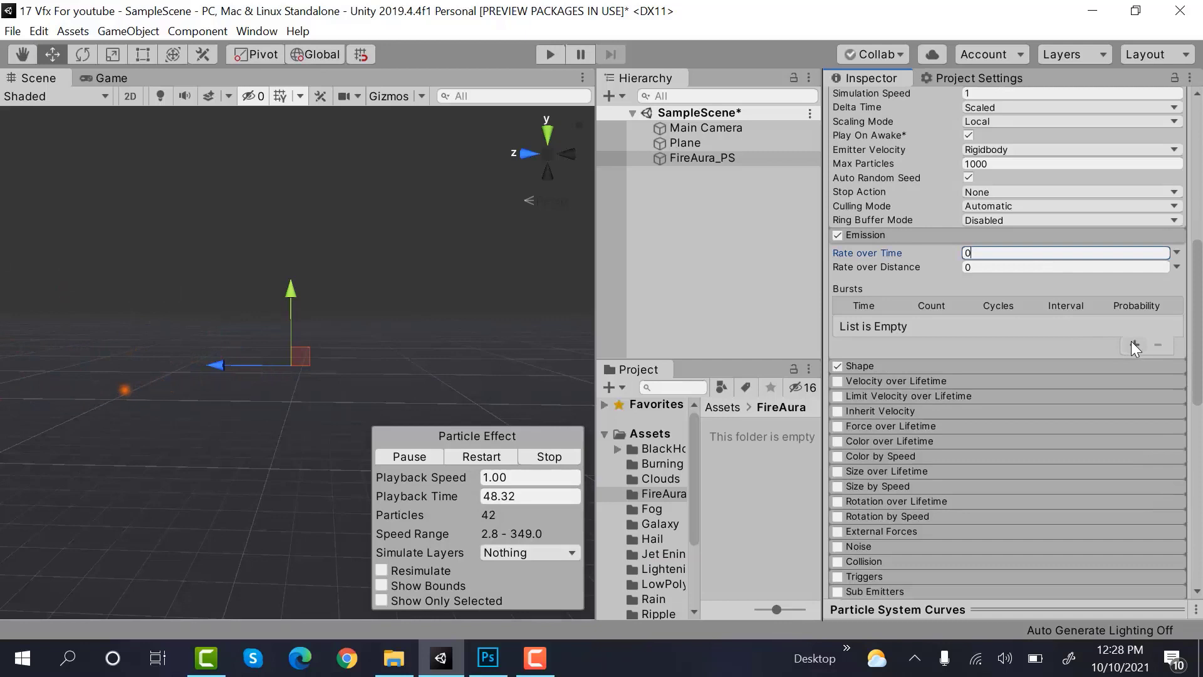
- Add an emission burst with a count of 1, 20 cycles and an interval of 0.05
click(1132, 341)
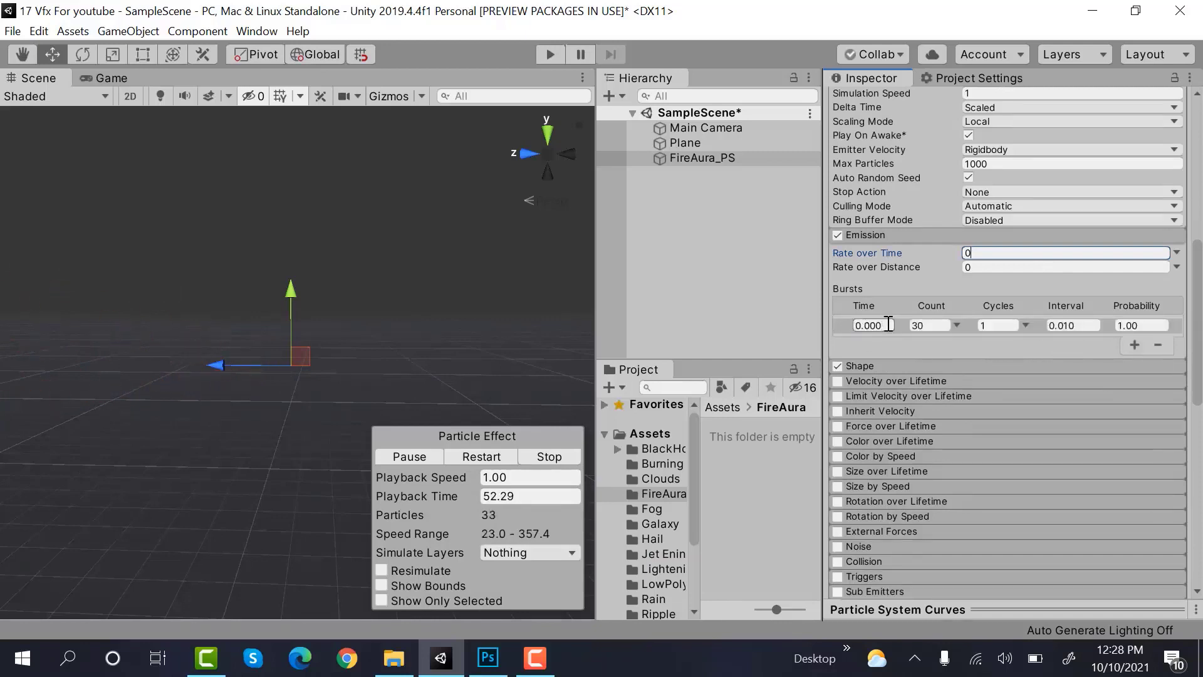
click(932, 326)
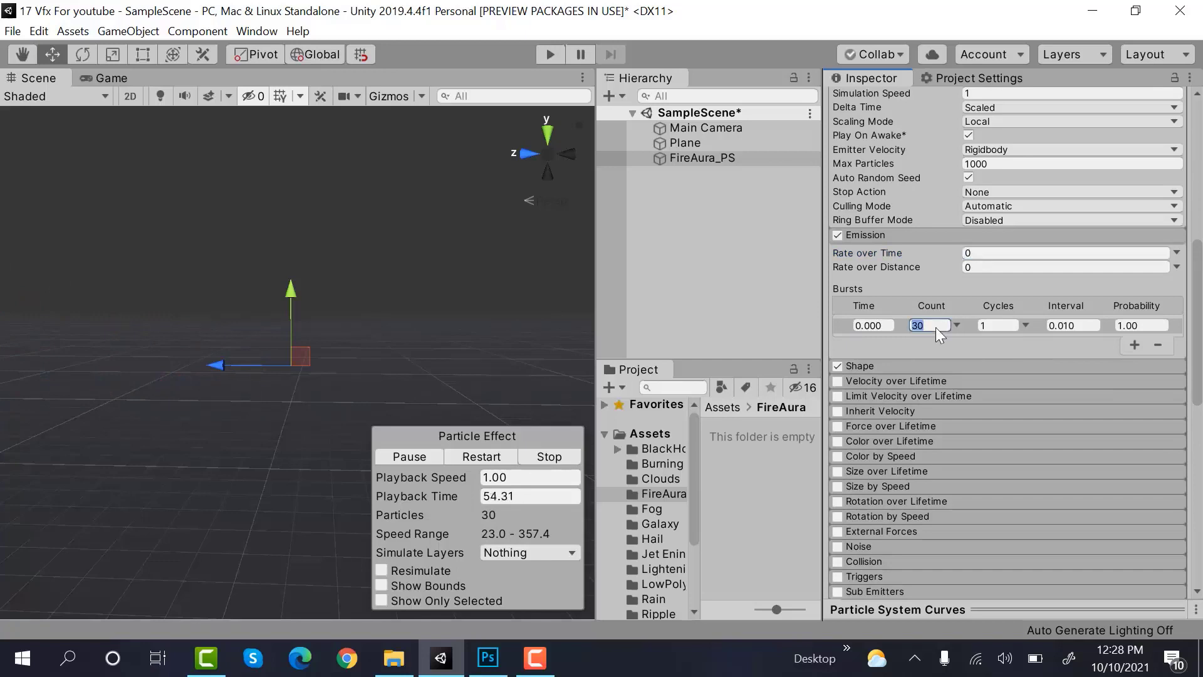
text(1)
click(1014, 326)
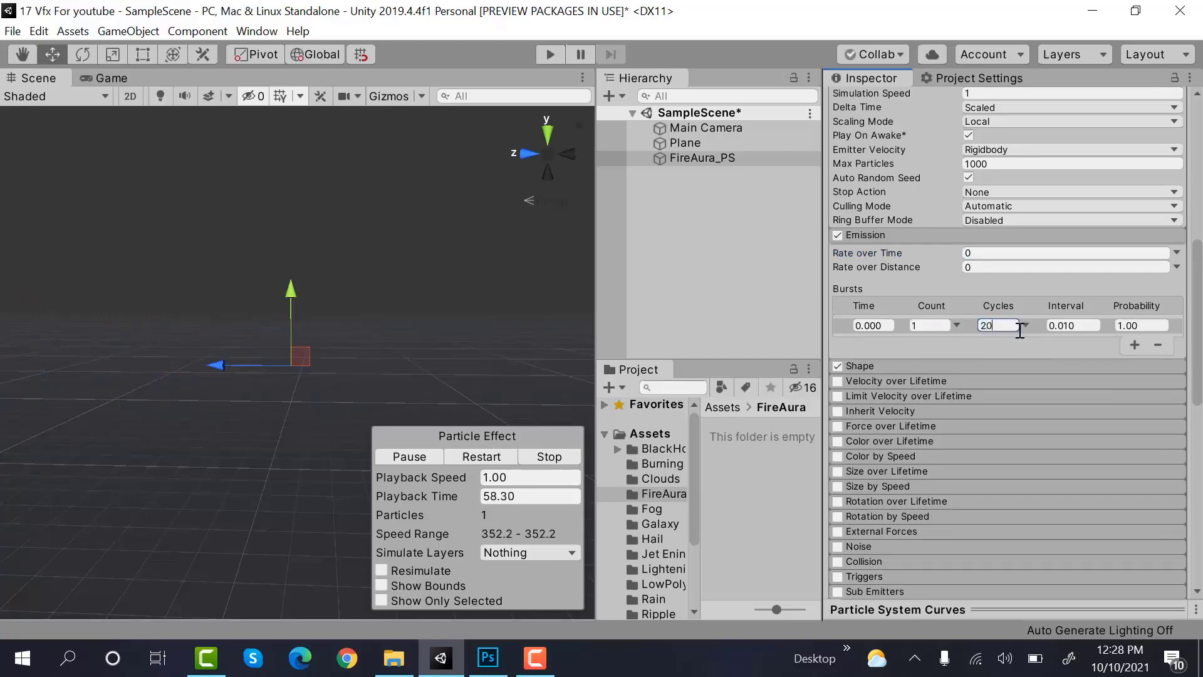
click(1072, 325)
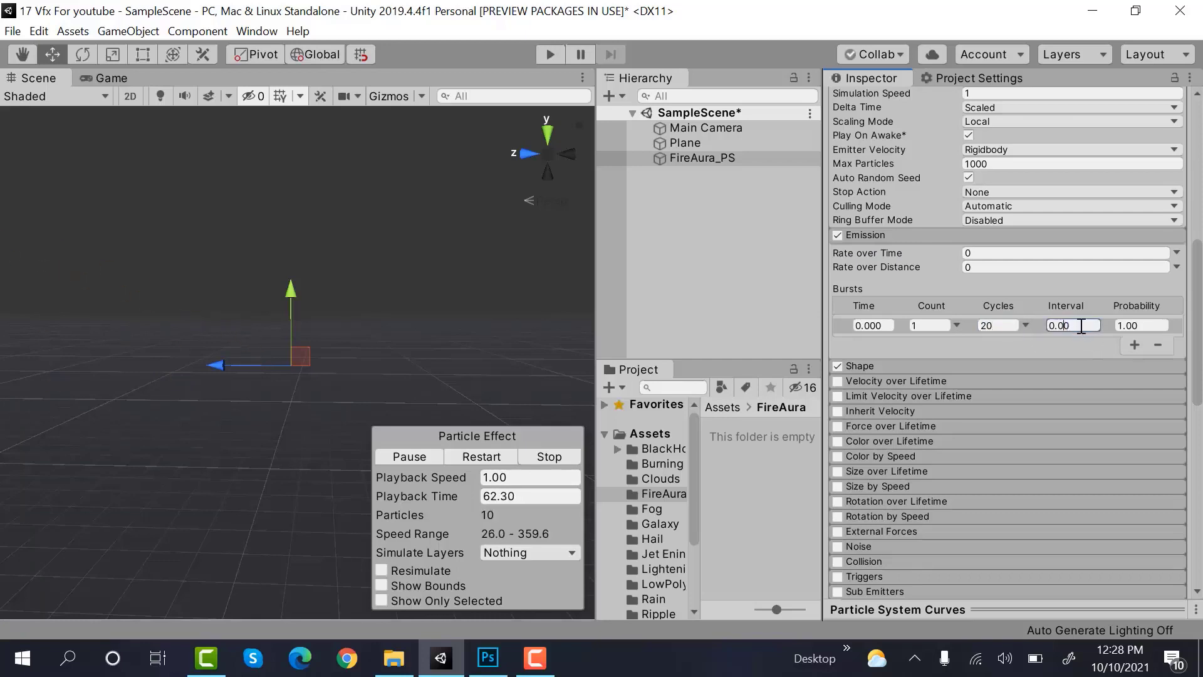
click(897, 236)
- Change the emitter shape to Sphere and set its radius to 0.52
click(897, 248)
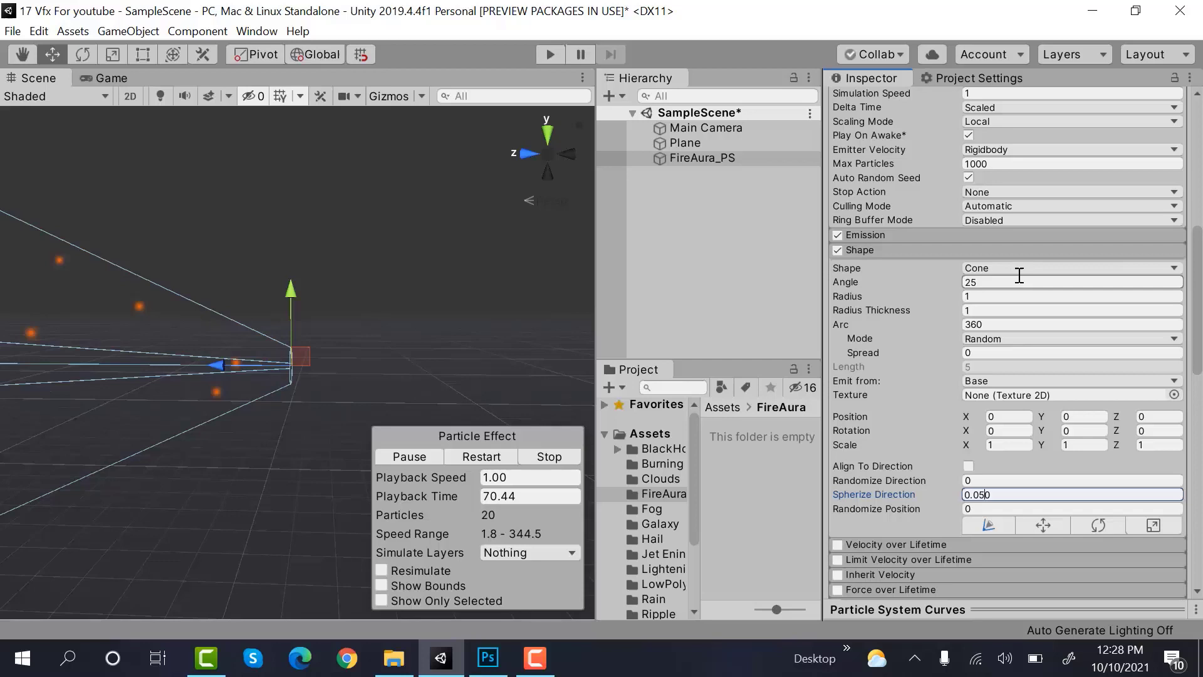
click(1021, 268)
click(1022, 286)
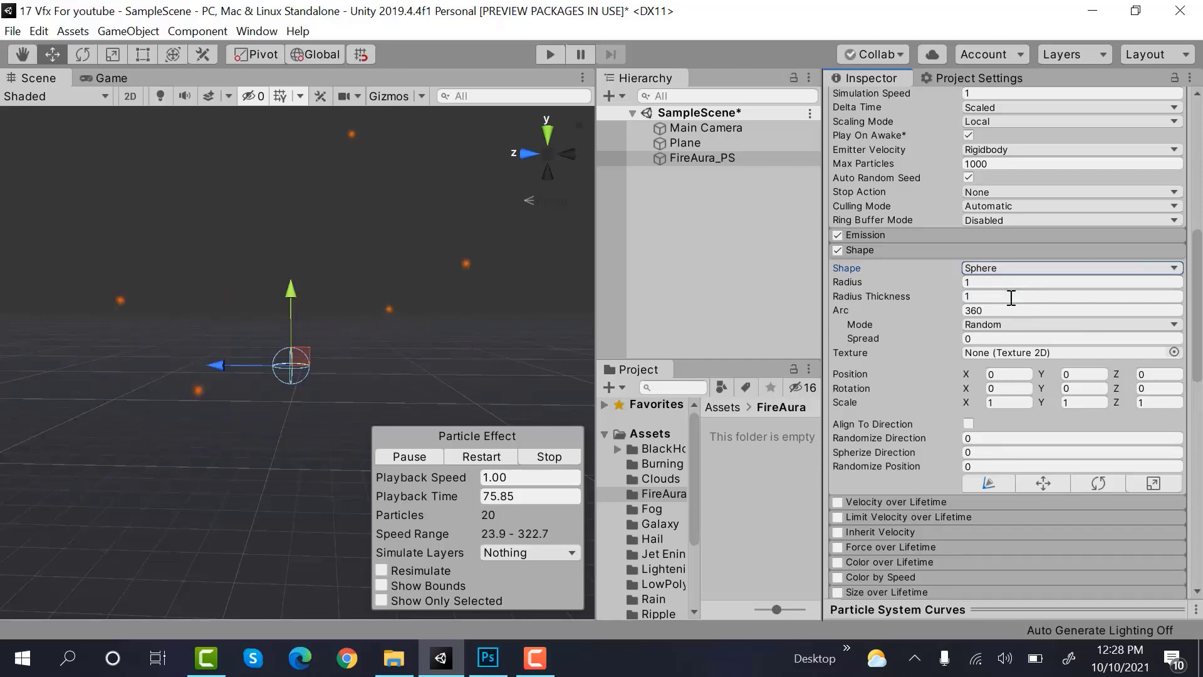
click(998, 282)
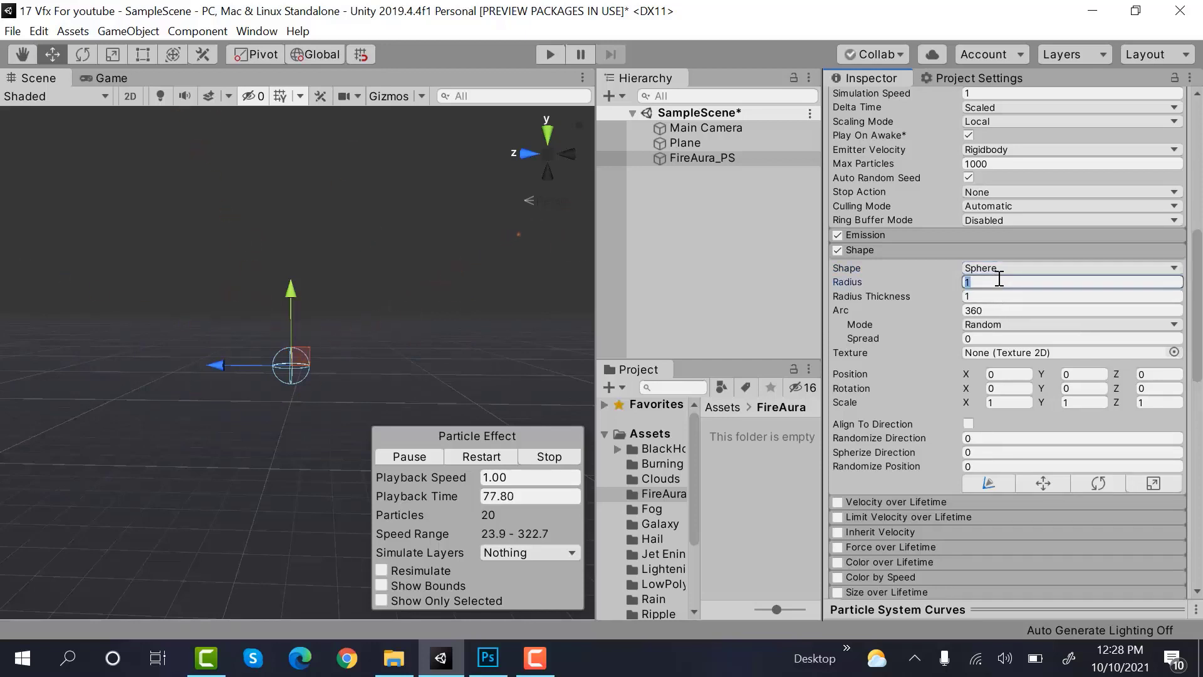
text(0.52)
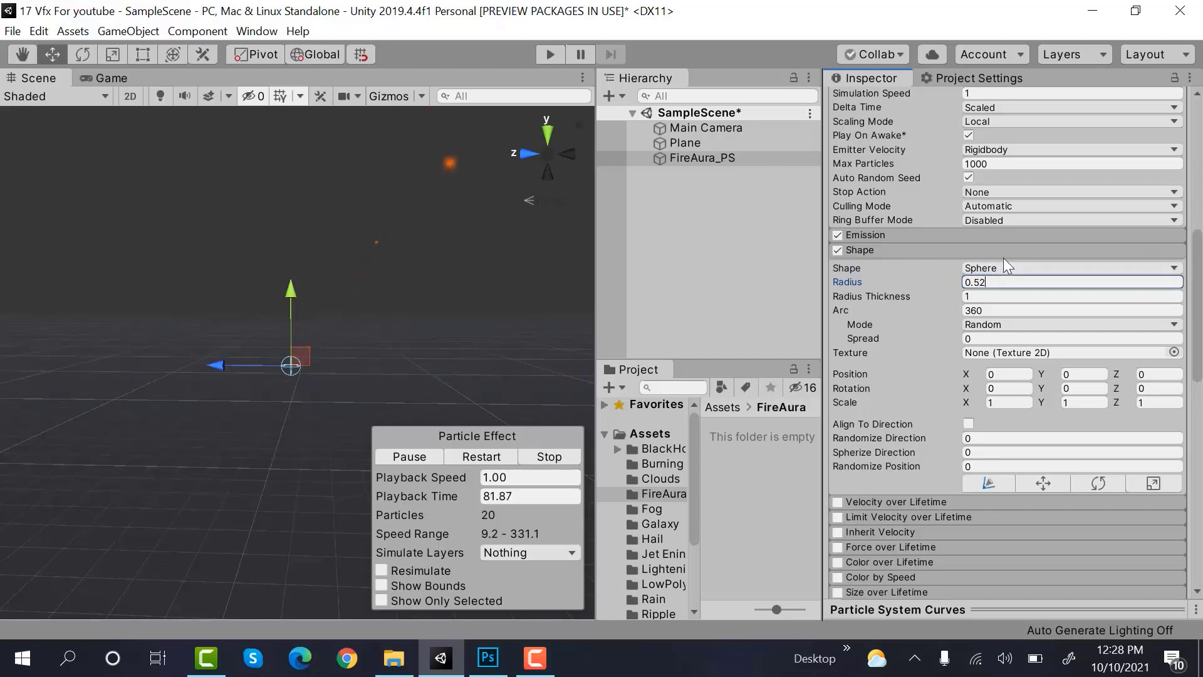
click(1005, 253)
- Enable the Velocity over Lifetime and Size over Lifetime modules on the particle system
click(987, 265)
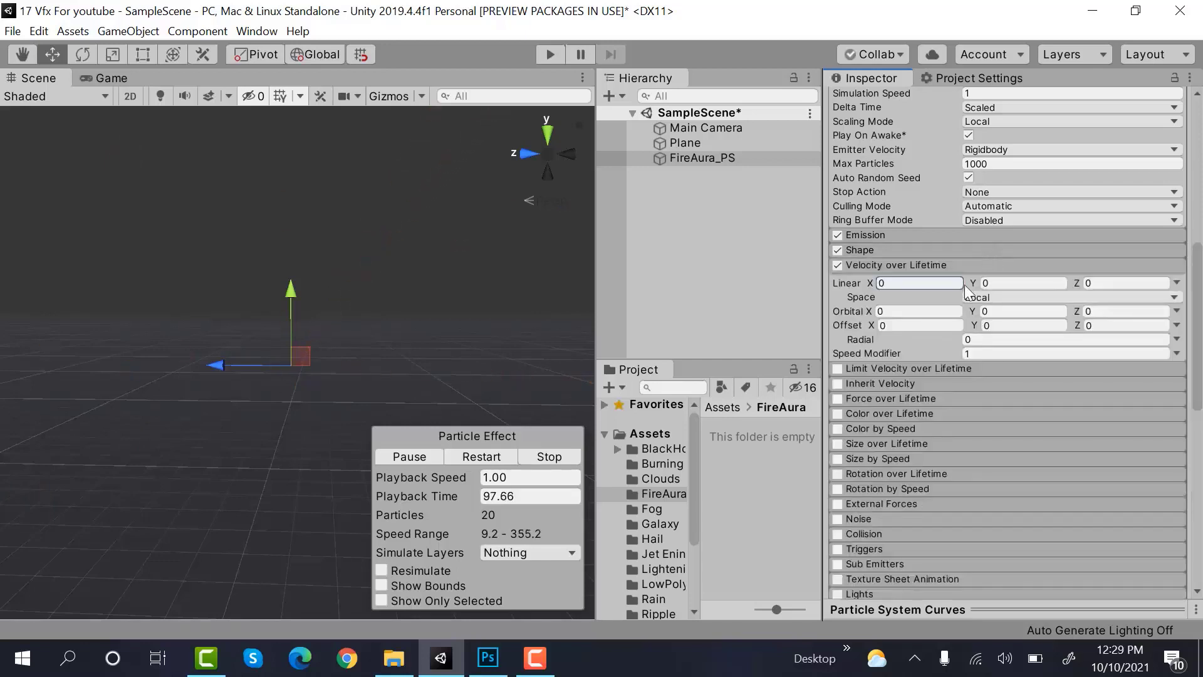
click(1003, 283)
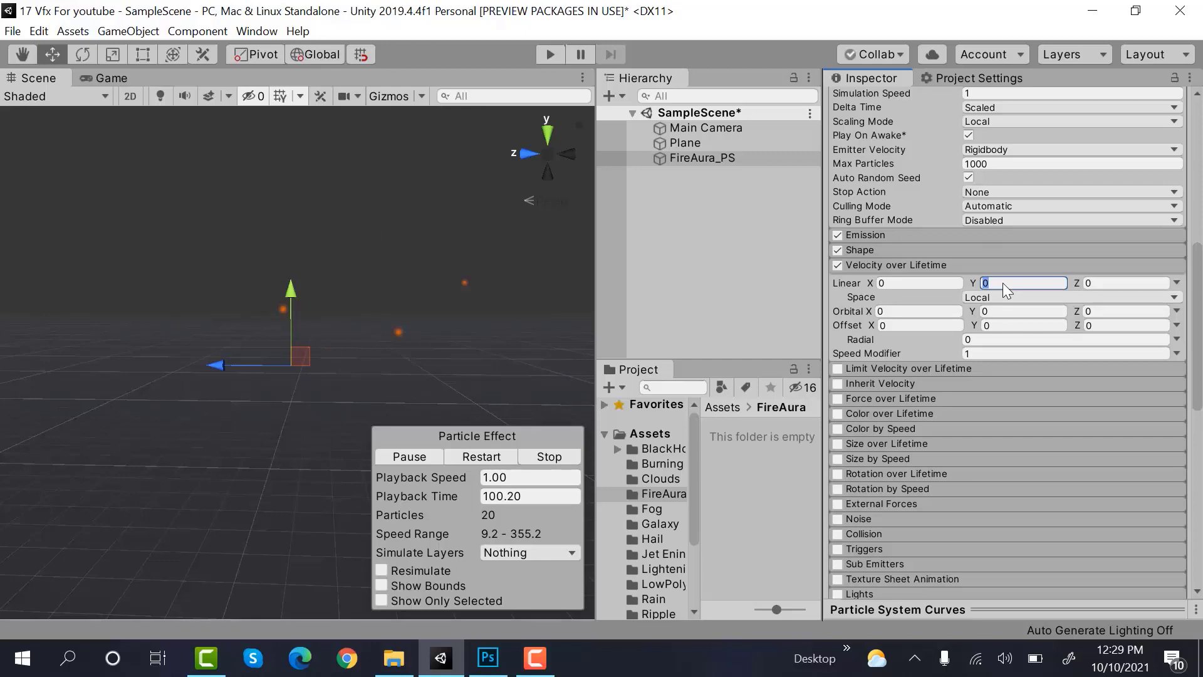
click(1010, 265)
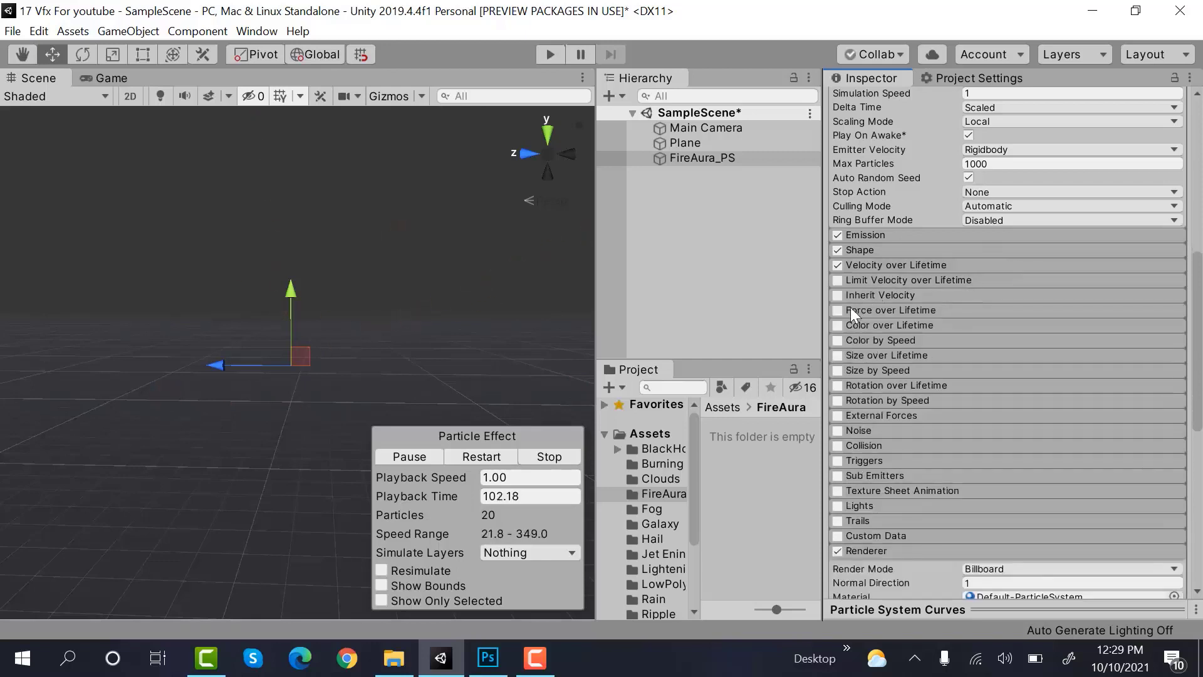
click(888, 357)
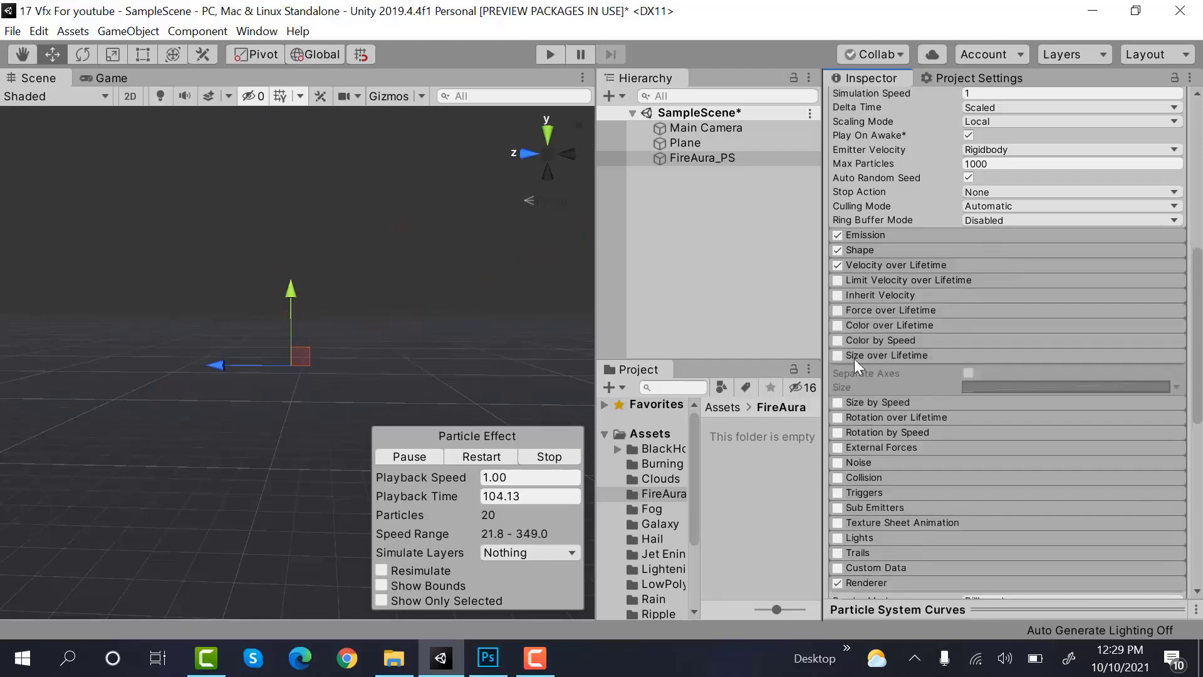
click(839, 355)
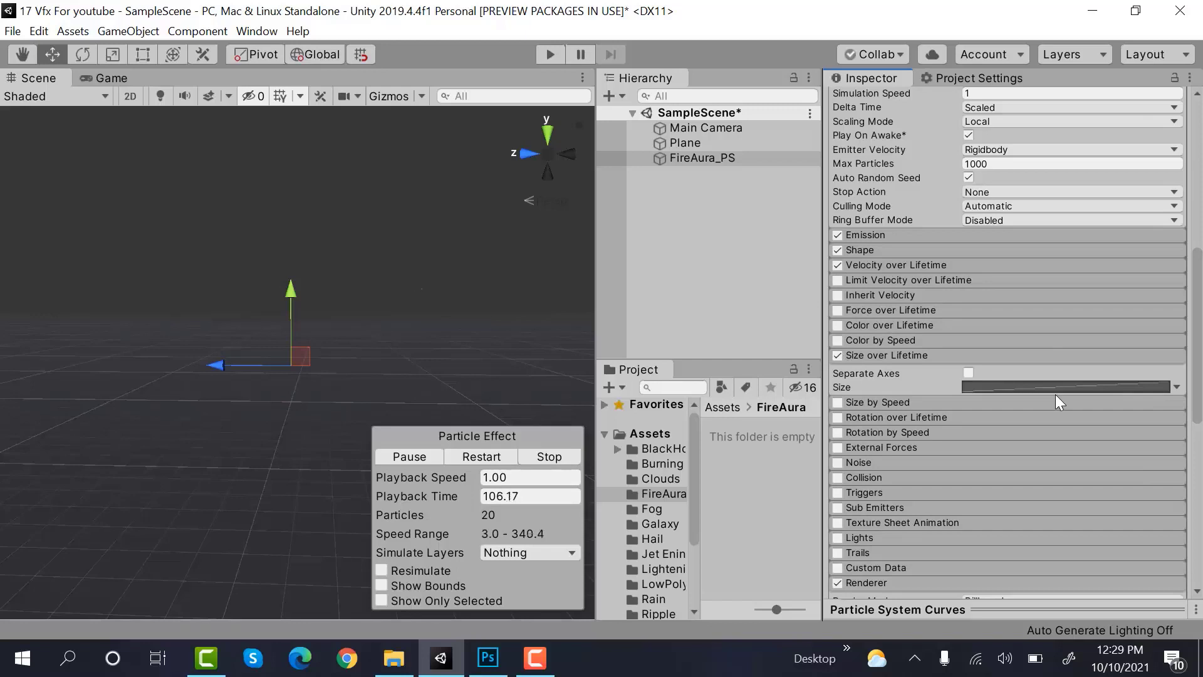
- Add a middle key at about 0.5 to the Size over Lifetime curve and lower its end key to 0
click(1061, 390)
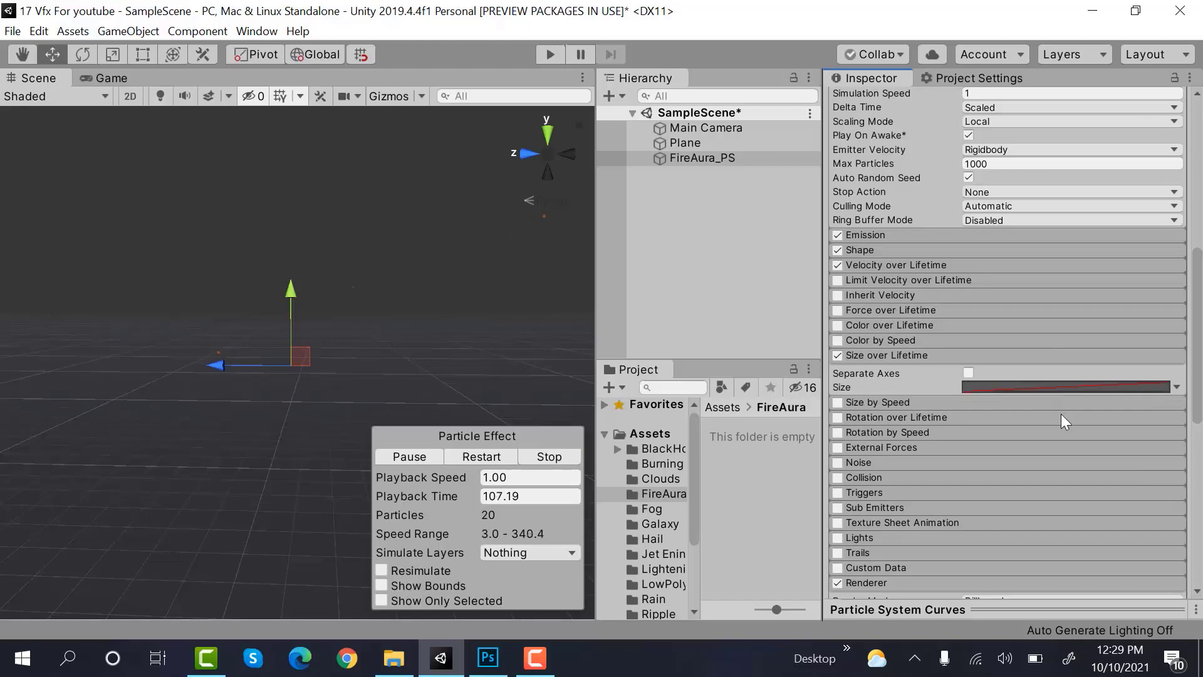
click(1087, 611)
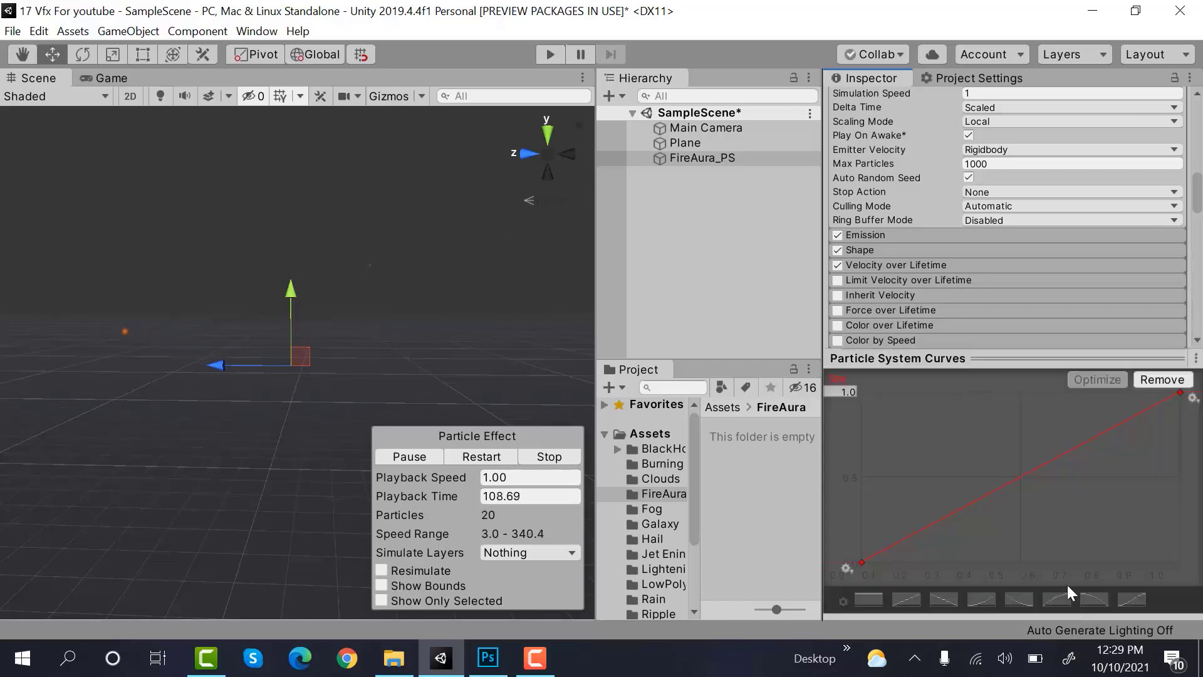
right_click(1010, 480)
click(1053, 486)
drag(1182, 393, 1153, 537)
- Adjust the tangents of the size curve's start and middle keys to form a smooth arch, and collapse the curve editor
click(861, 562)
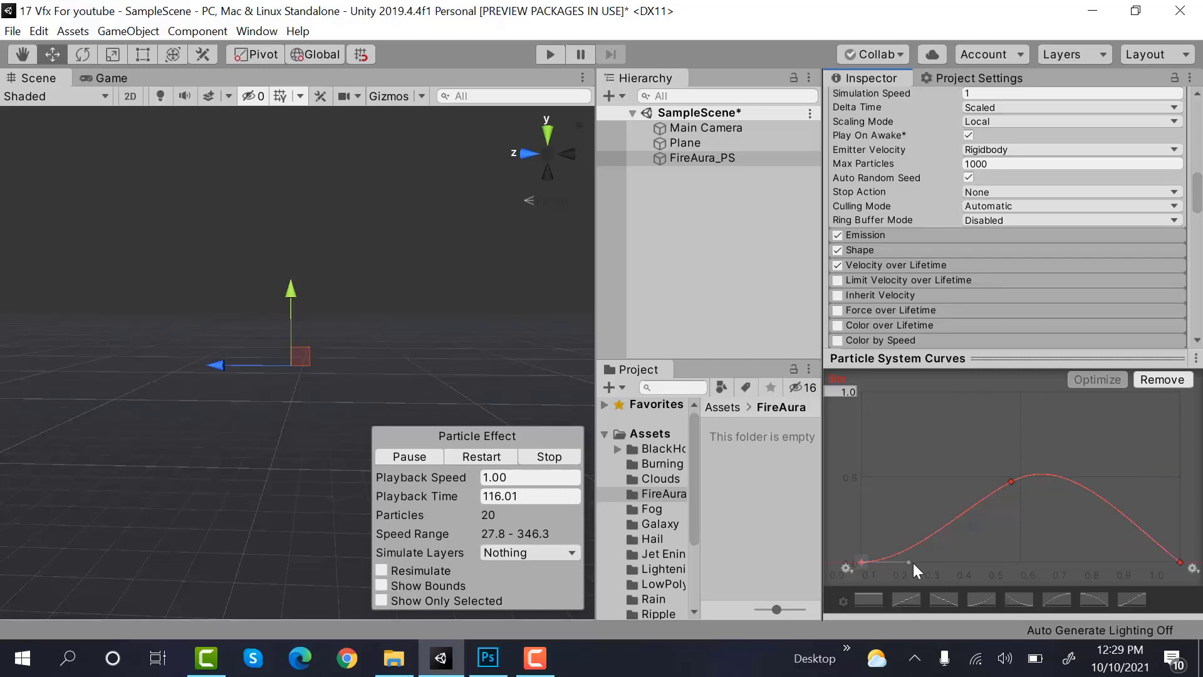
drag(913, 562, 912, 529)
click(1011, 482)
drag(973, 503, 965, 484)
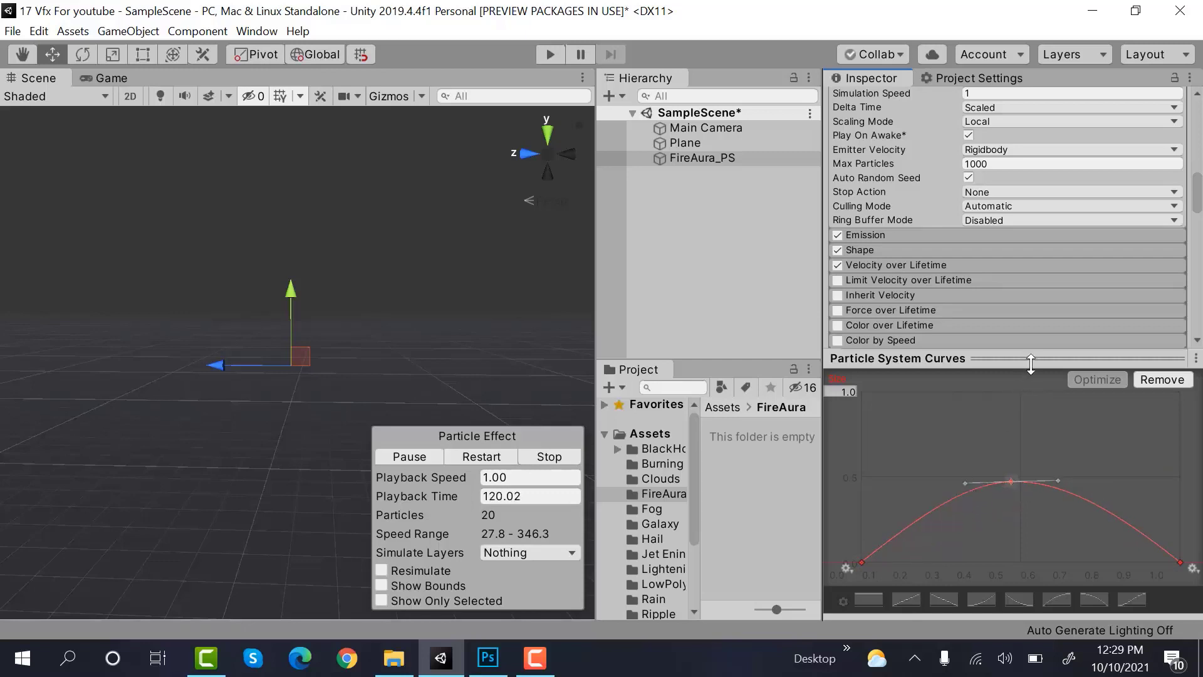
drag(1031, 364, 1031, 609)
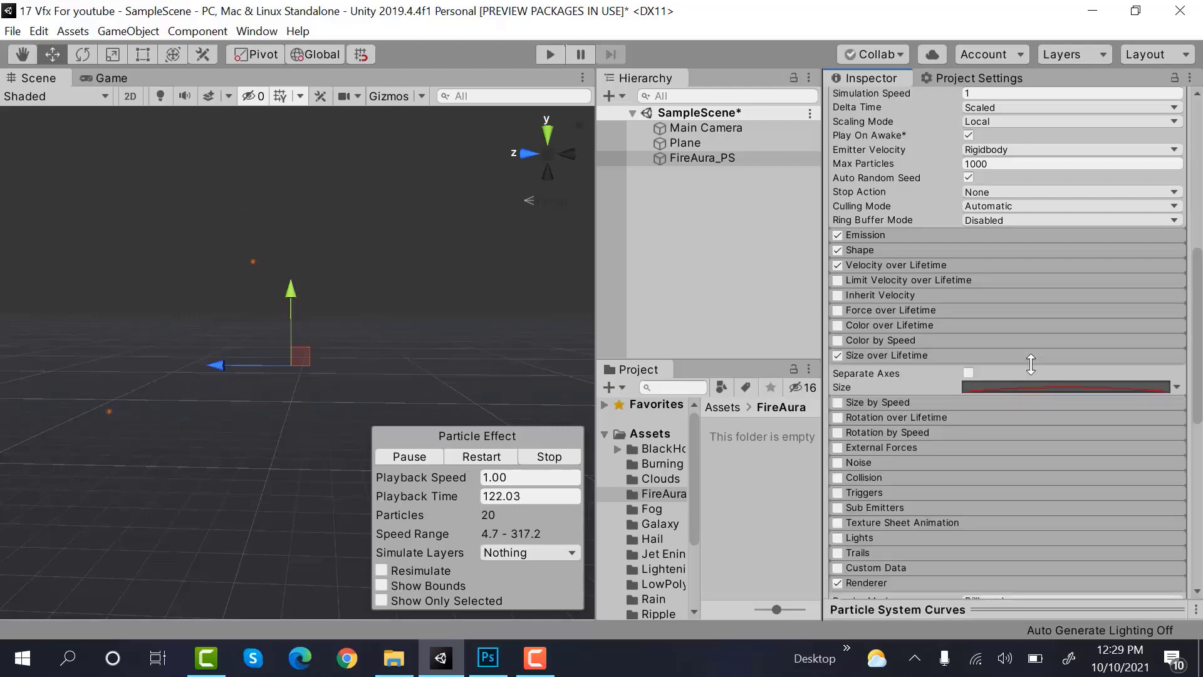
- Make FireAura_PS's Start Size random between two constants, 0.1 and 0.2
scroll(1074, 407, up, 10)
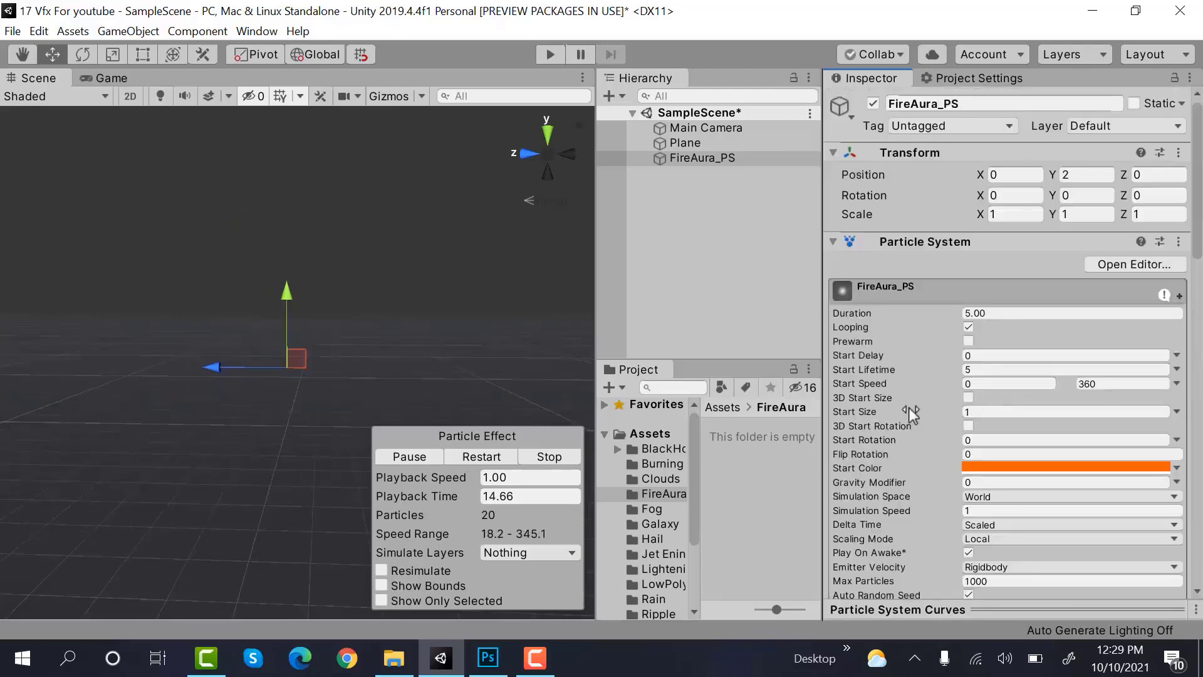
click(1179, 412)
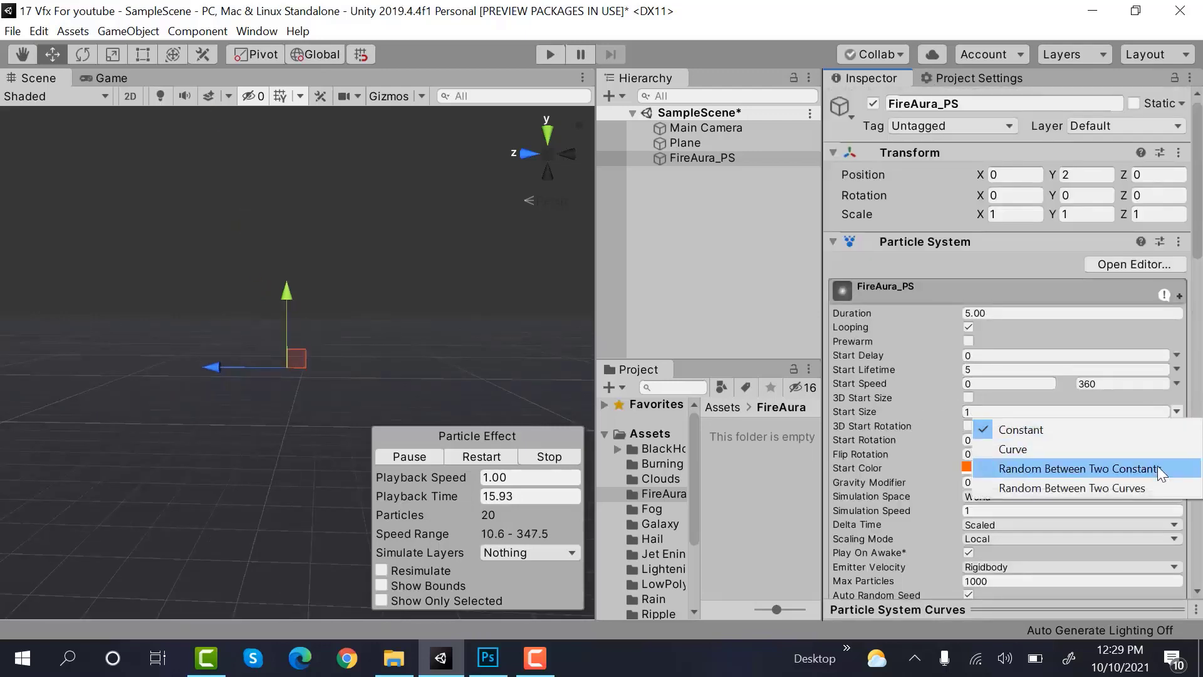
click(1157, 469)
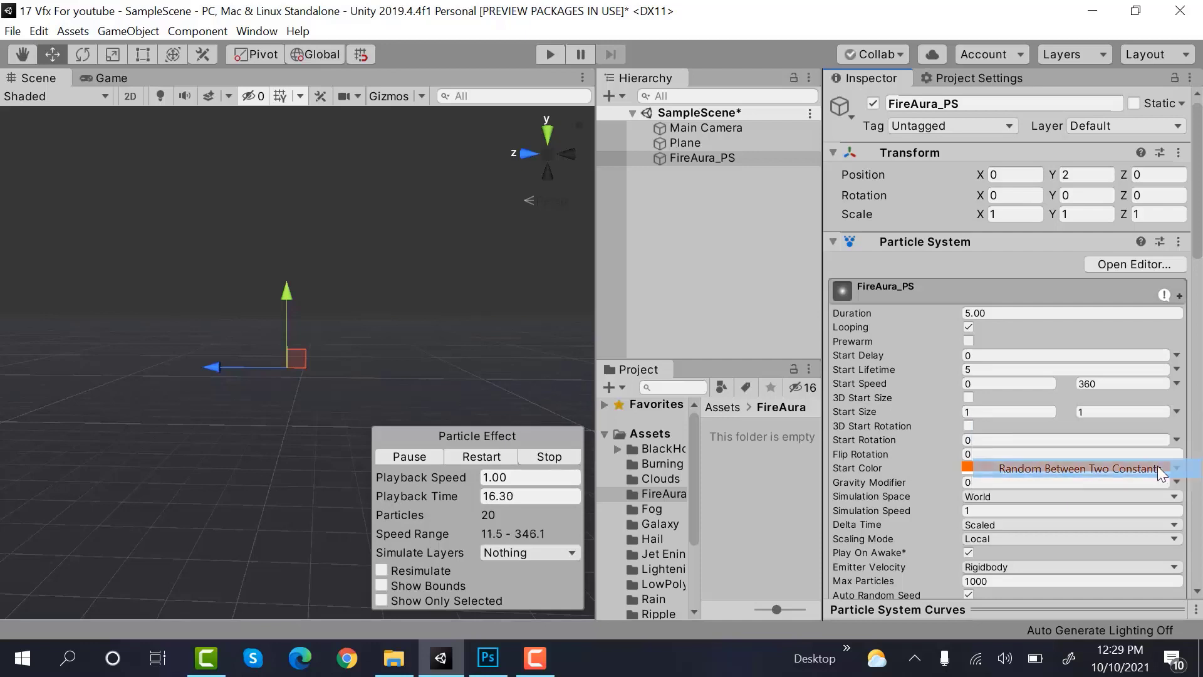
click(1013, 412)
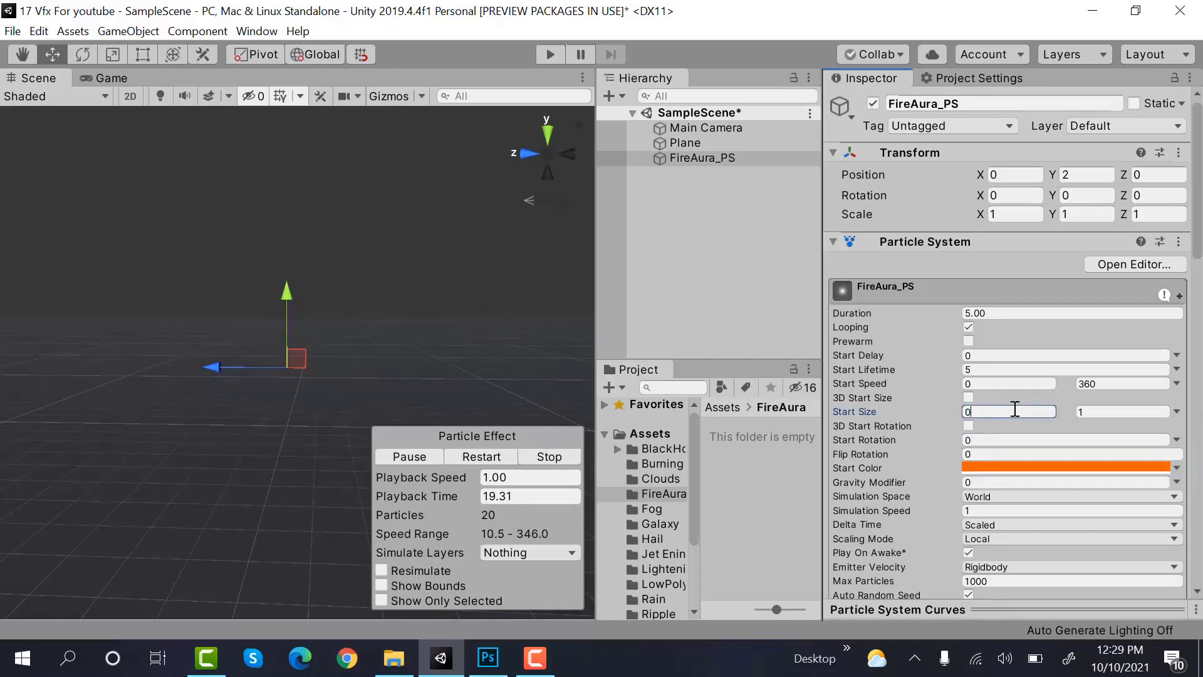
text(0.1)
click(1097, 411)
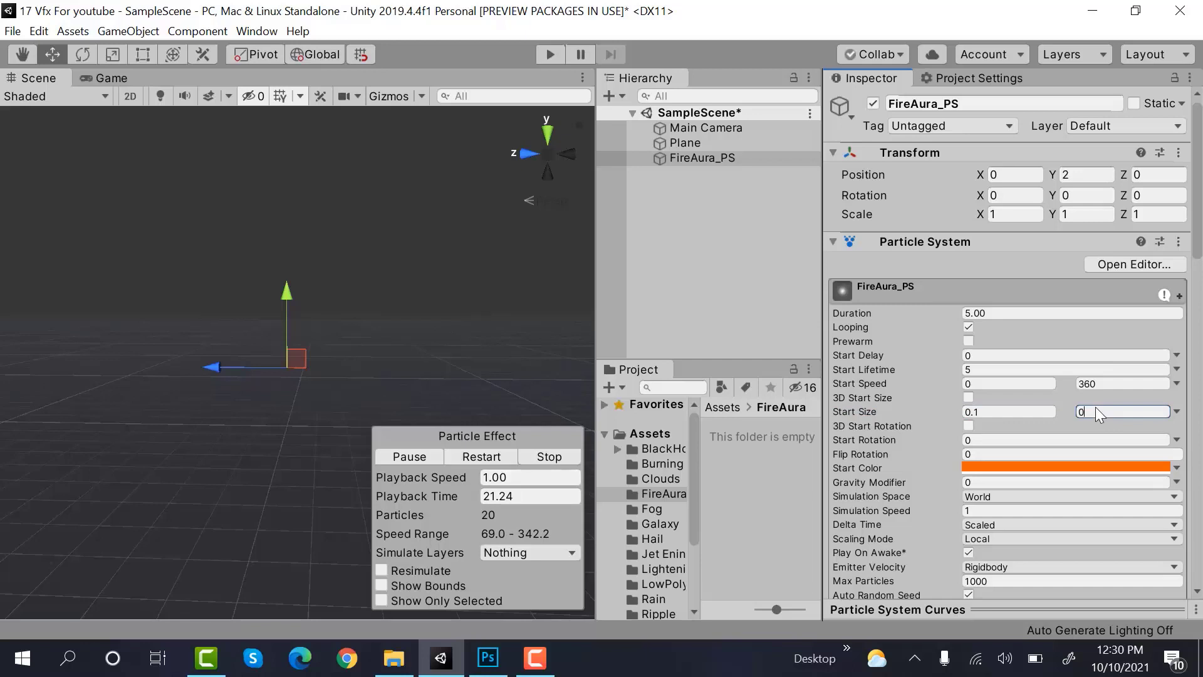
- Make the Start Rotation random between two constants, 0 and 360
scroll(1131, 392, down, 3)
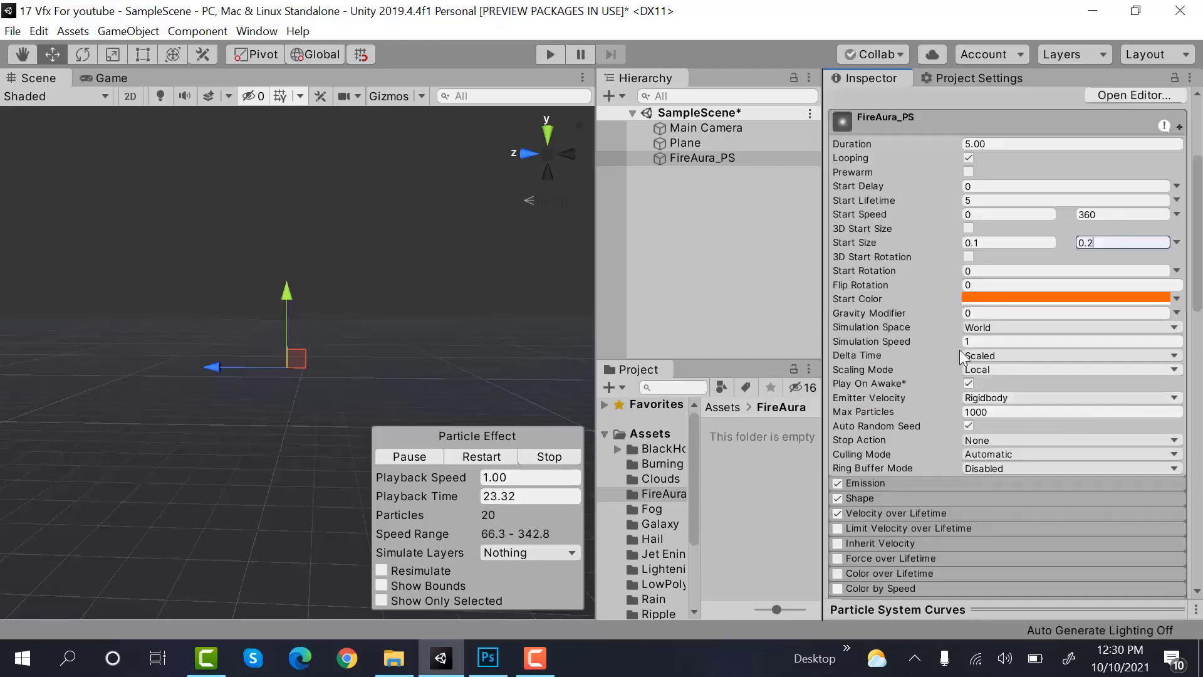
click(1177, 271)
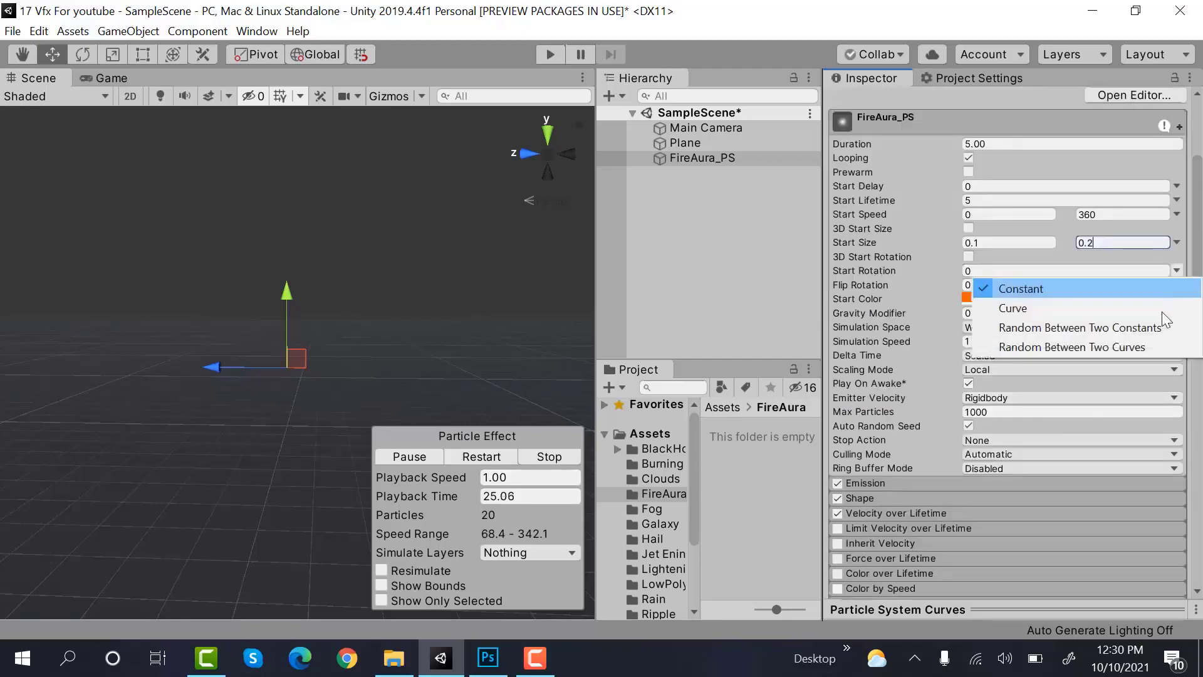
click(1145, 329)
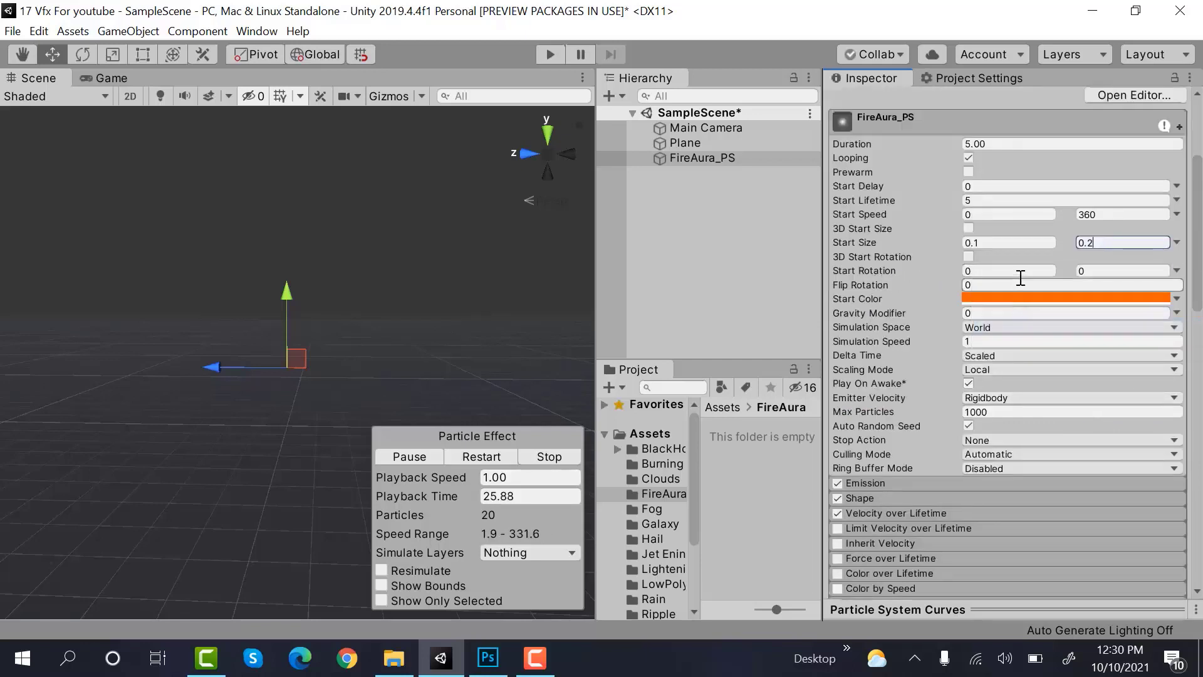
click(1103, 272)
text(360)
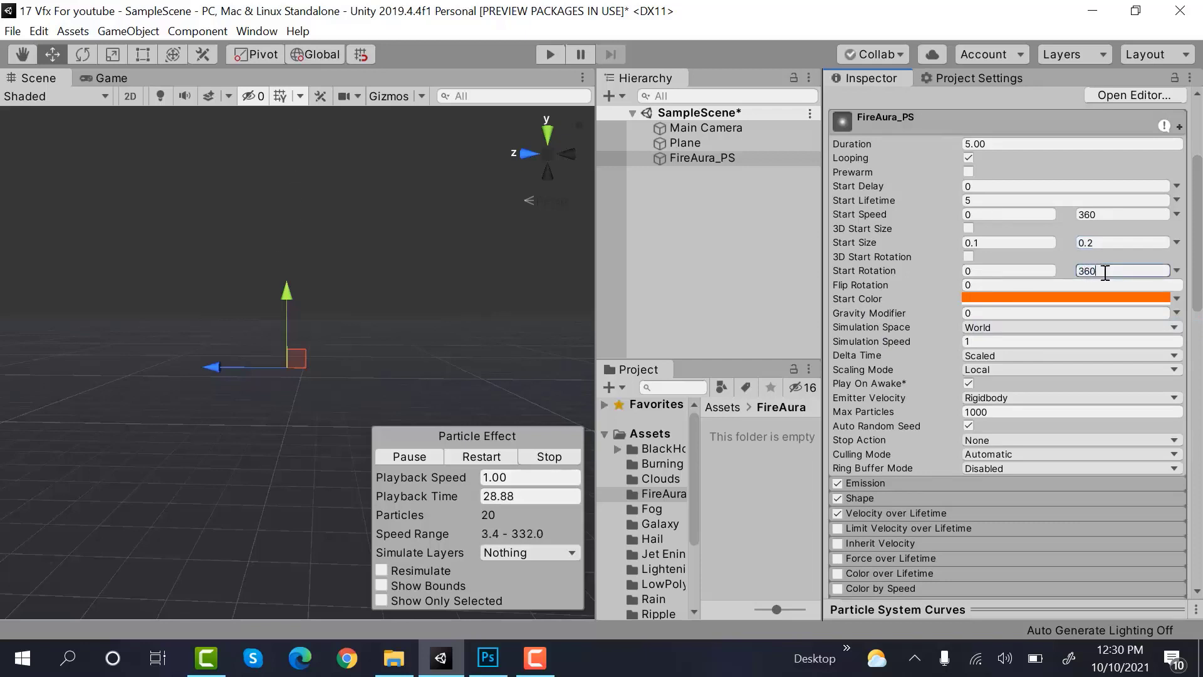
- Set the Noise module's strength to 0.1, frequency to 1 and scroll speed to 0.3, and collapse the module
scroll(1051, 344, down, 3)
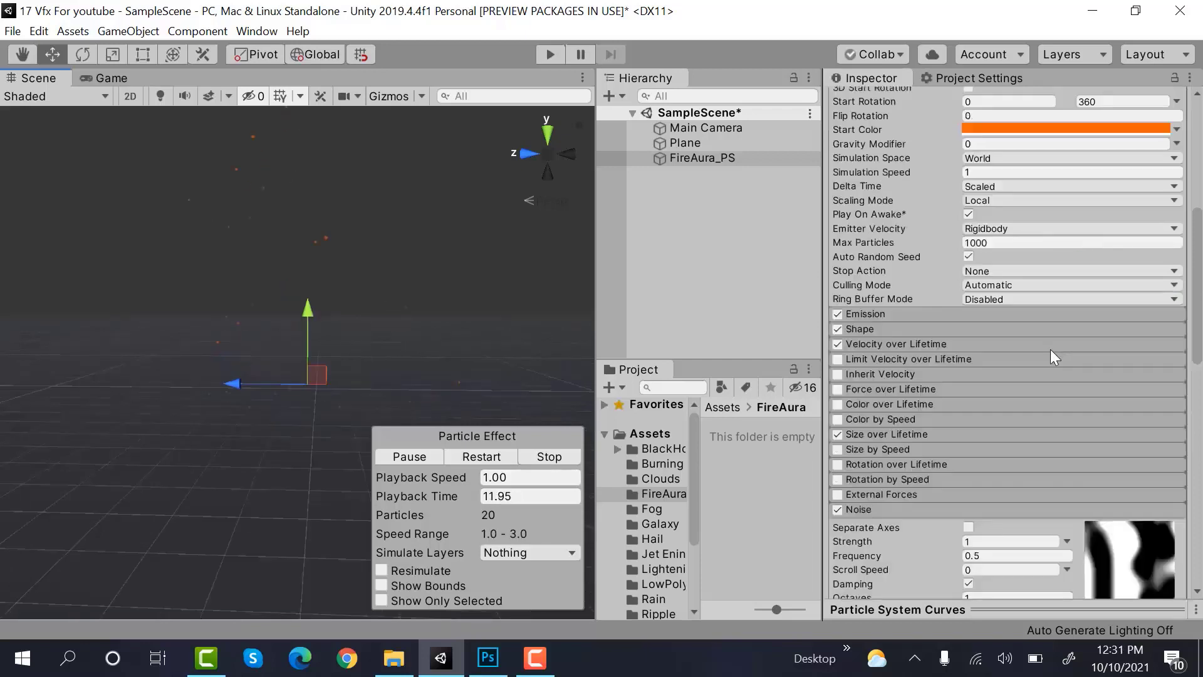
scroll(966, 432, down, 3)
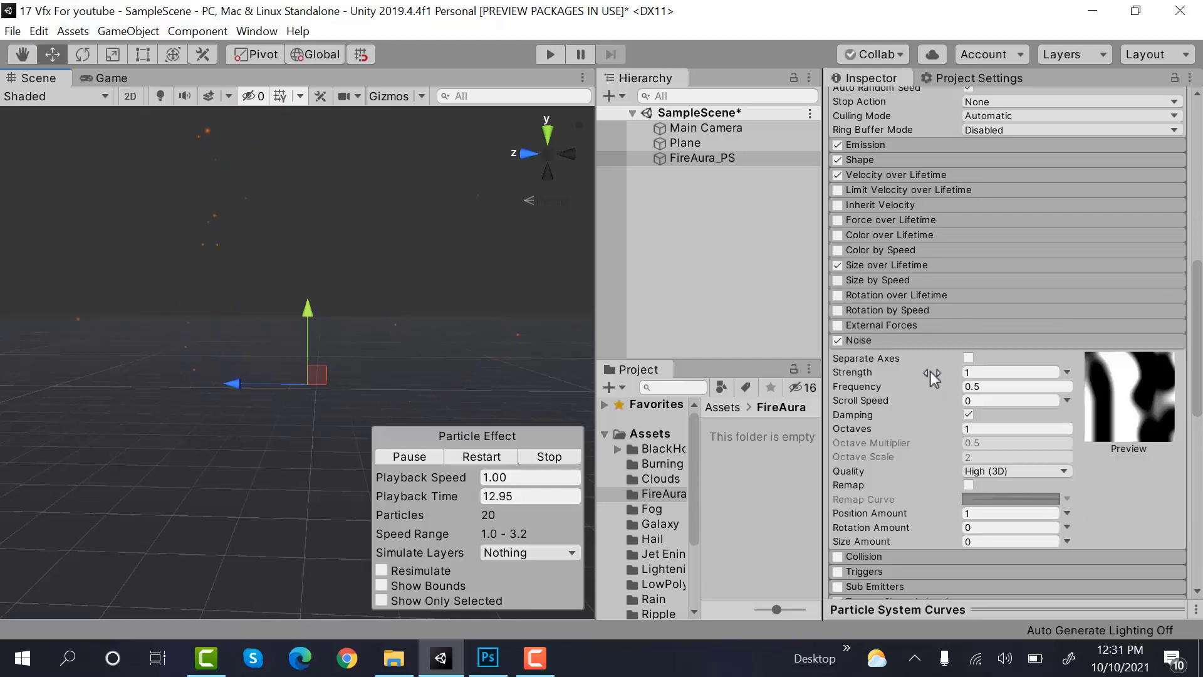
click(989, 373)
text(0)
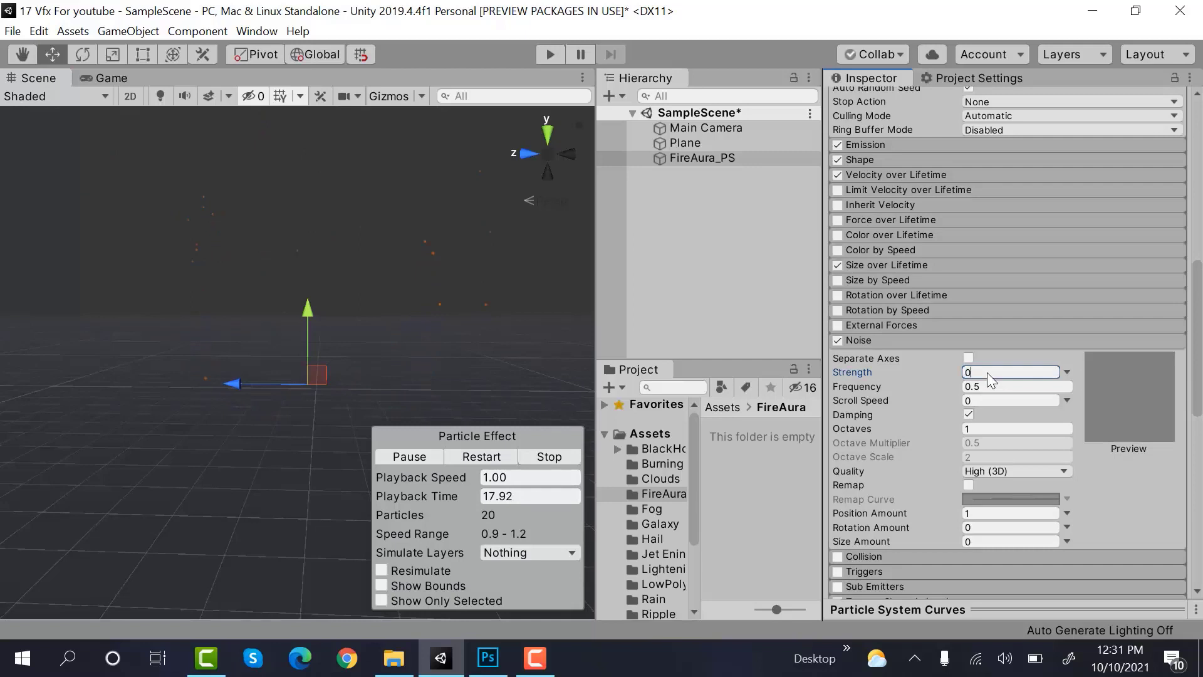
text(.1)
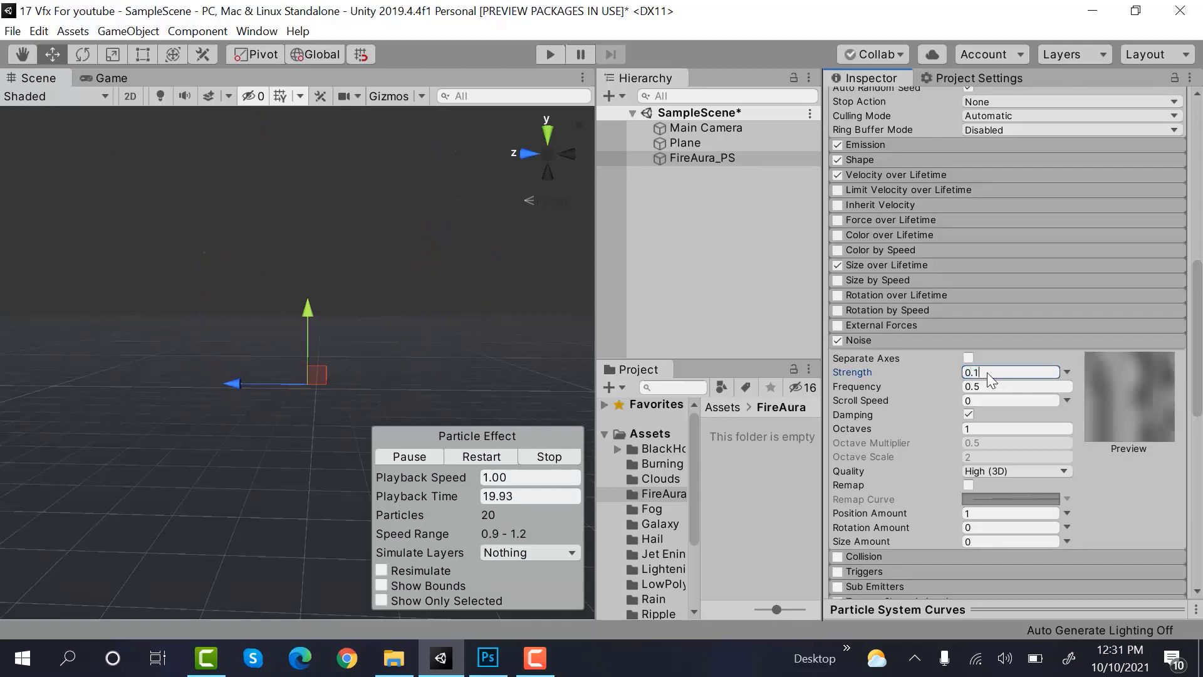
click(978, 389)
text(1)
click(989, 401)
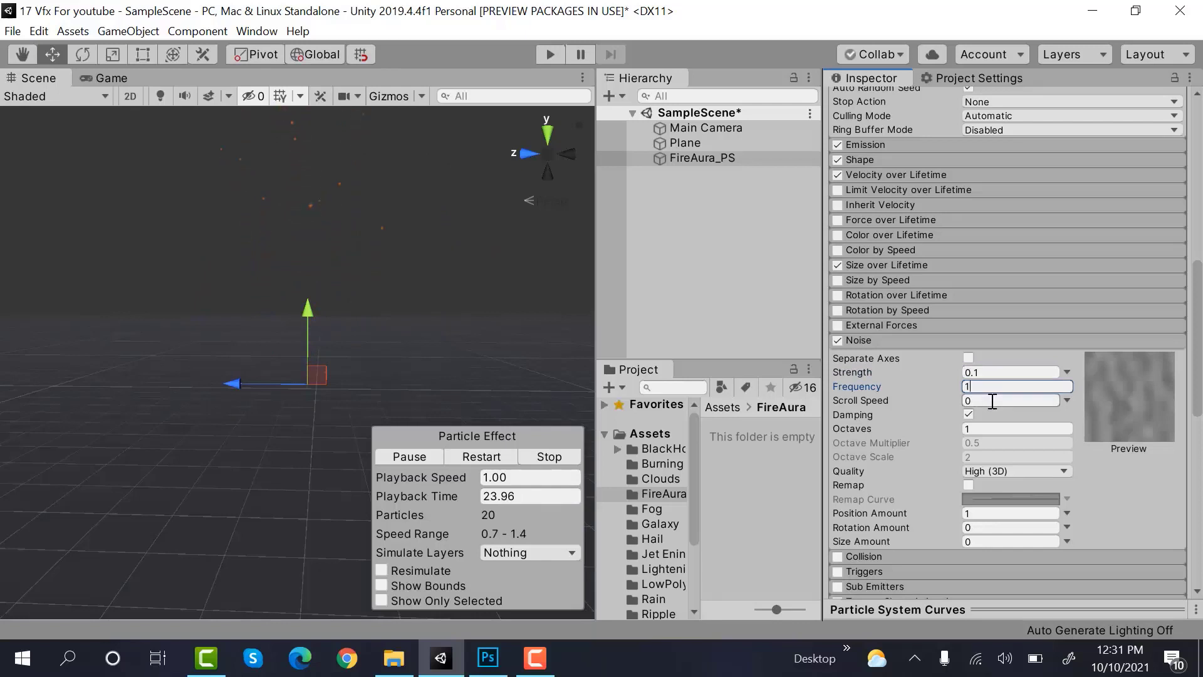
text(0.3)
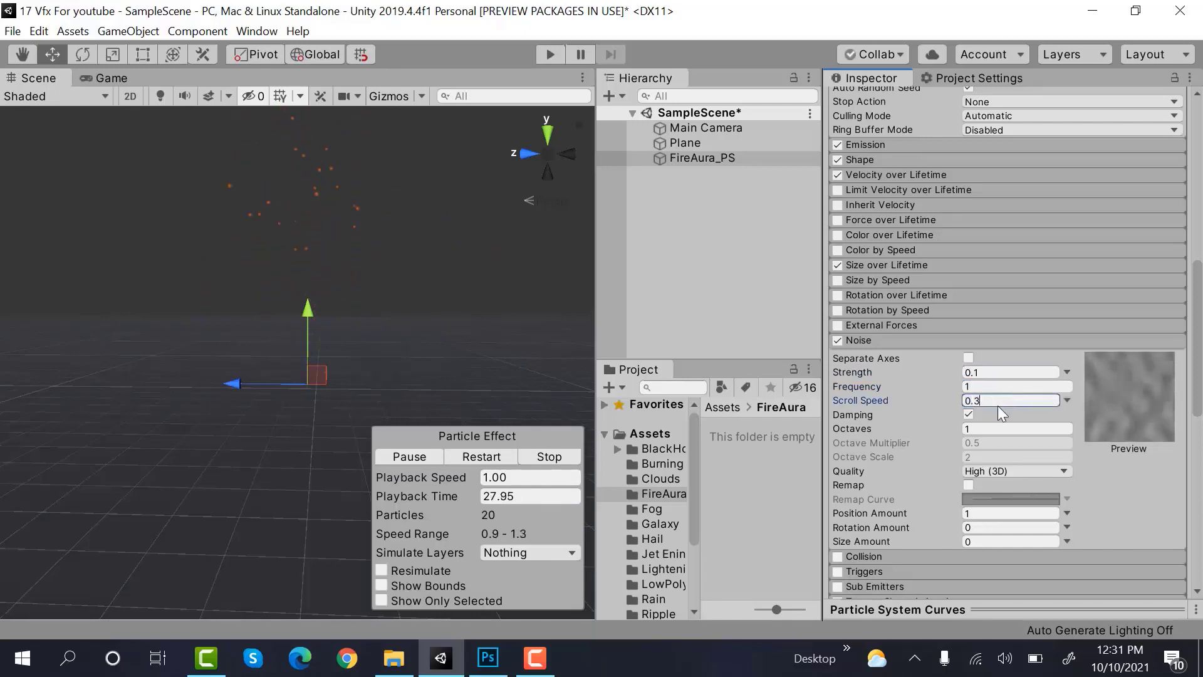
click(1039, 338)
- Change the Renderer's render mode to Stretched Billboard and save the scene
scroll(1092, 432, down, 5)
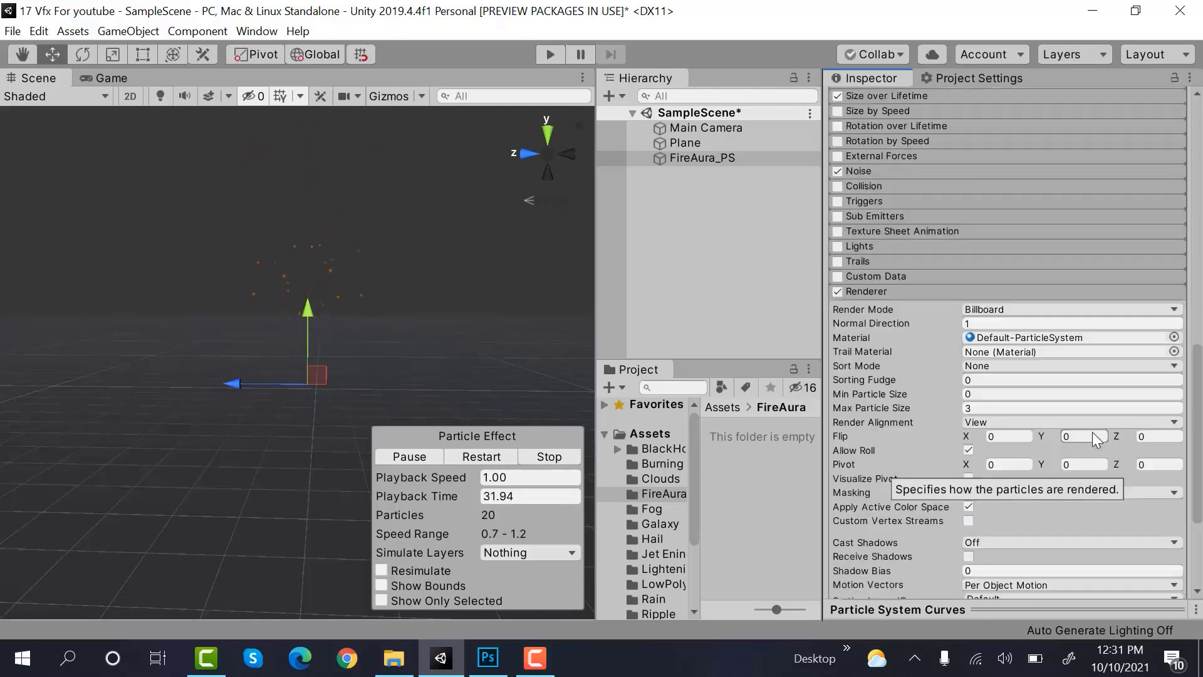
click(1040, 145)
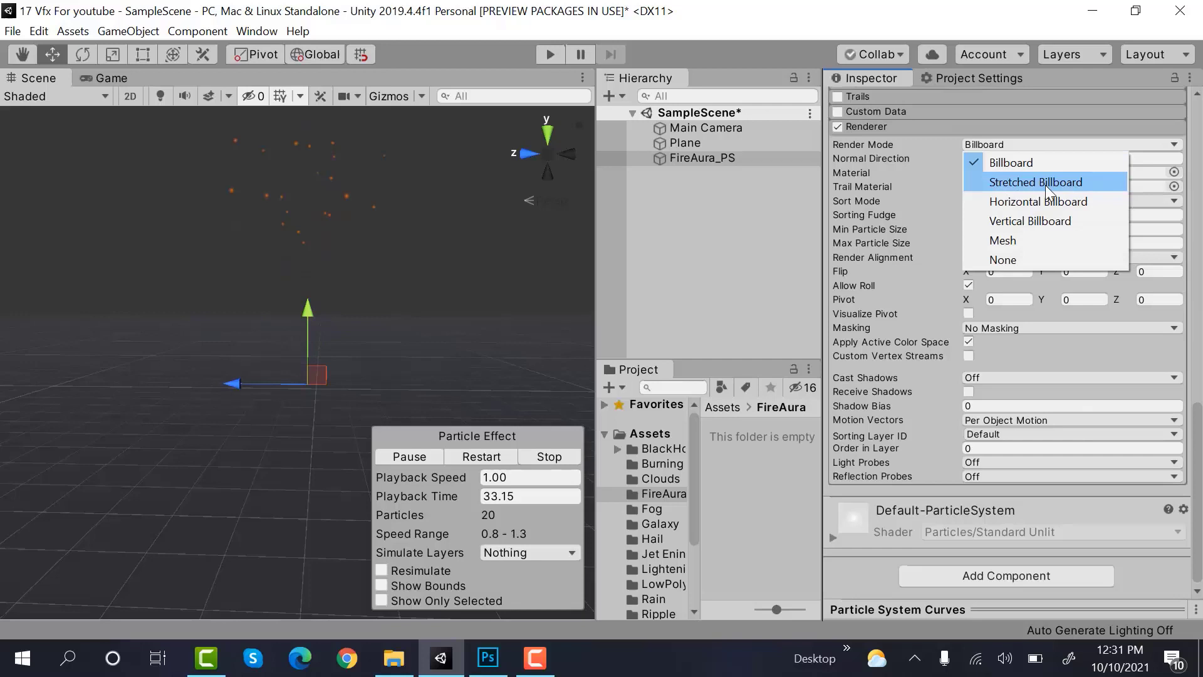
click(1045, 183)
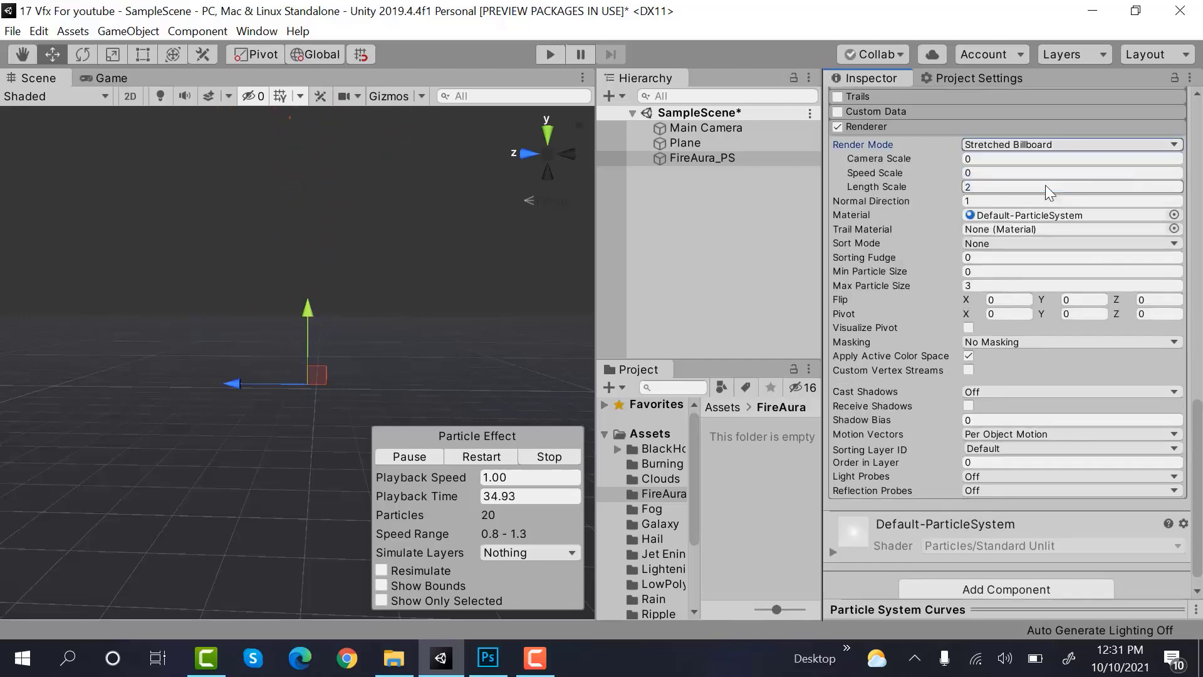
key(ctrl+s)
- Create a child particle system under FireAura_PS and name it Glow_PS
right_click(698, 159)
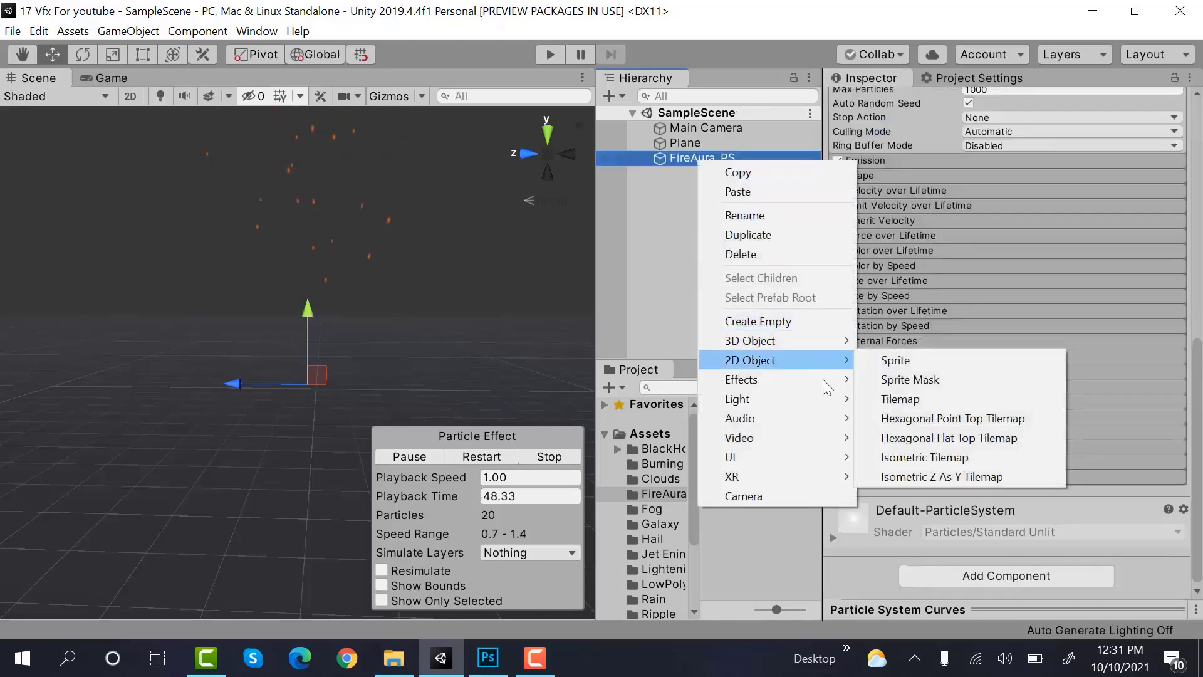
mouse_move(836, 379)
click(921, 379)
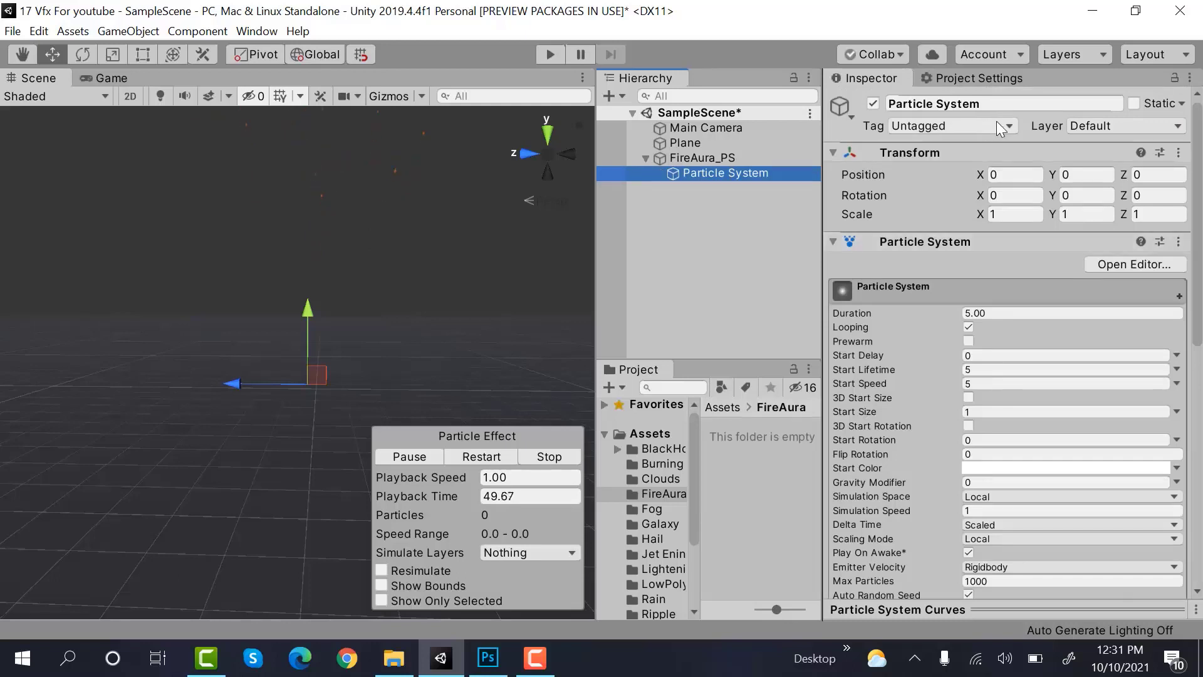
click(1009, 102)
text(Glow_PS)
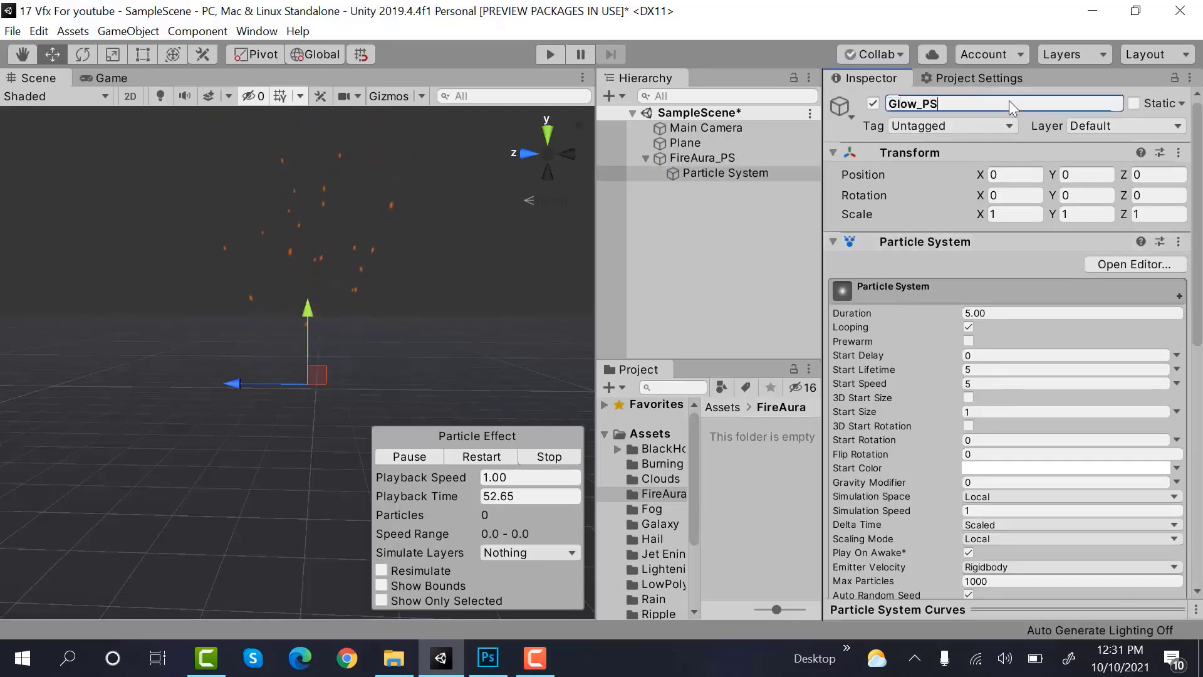
key(Return)
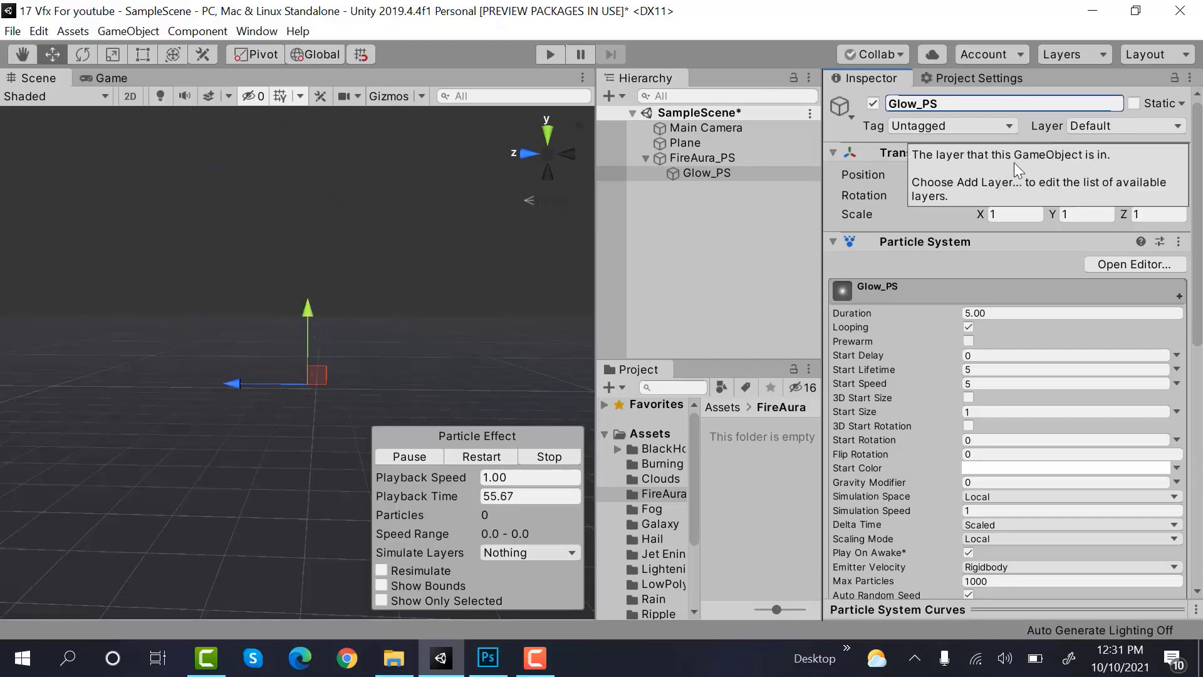
- Set the Y position of Glow_PS to -1
click(1077, 174)
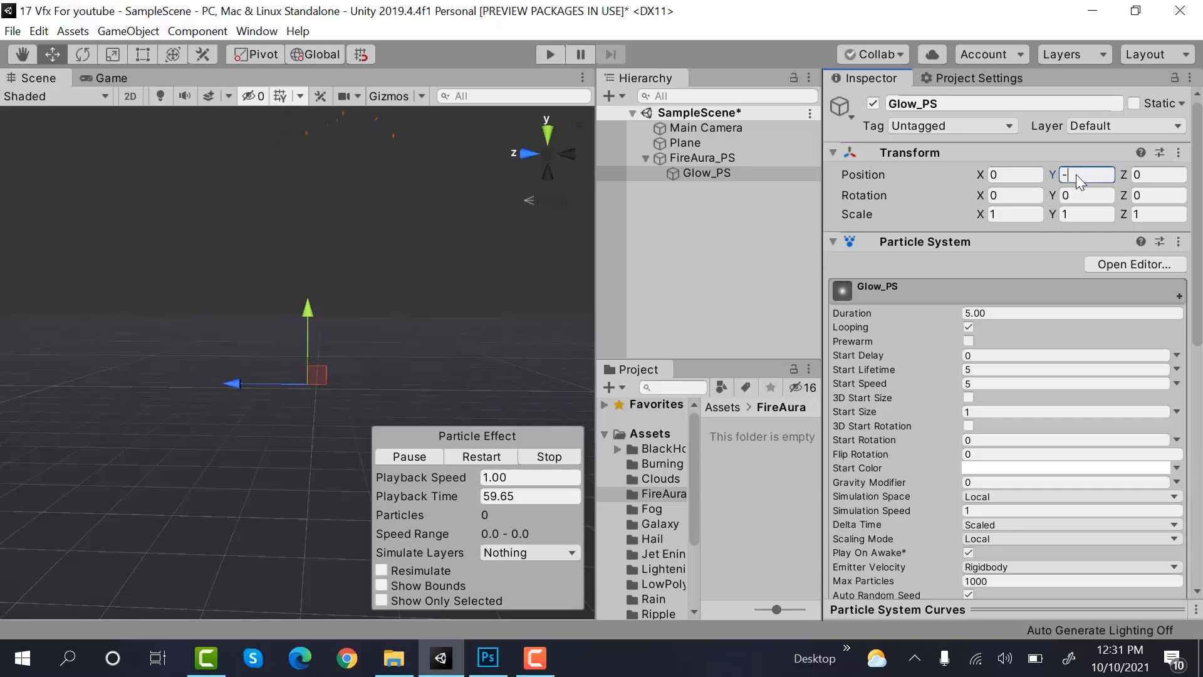
text(-1)
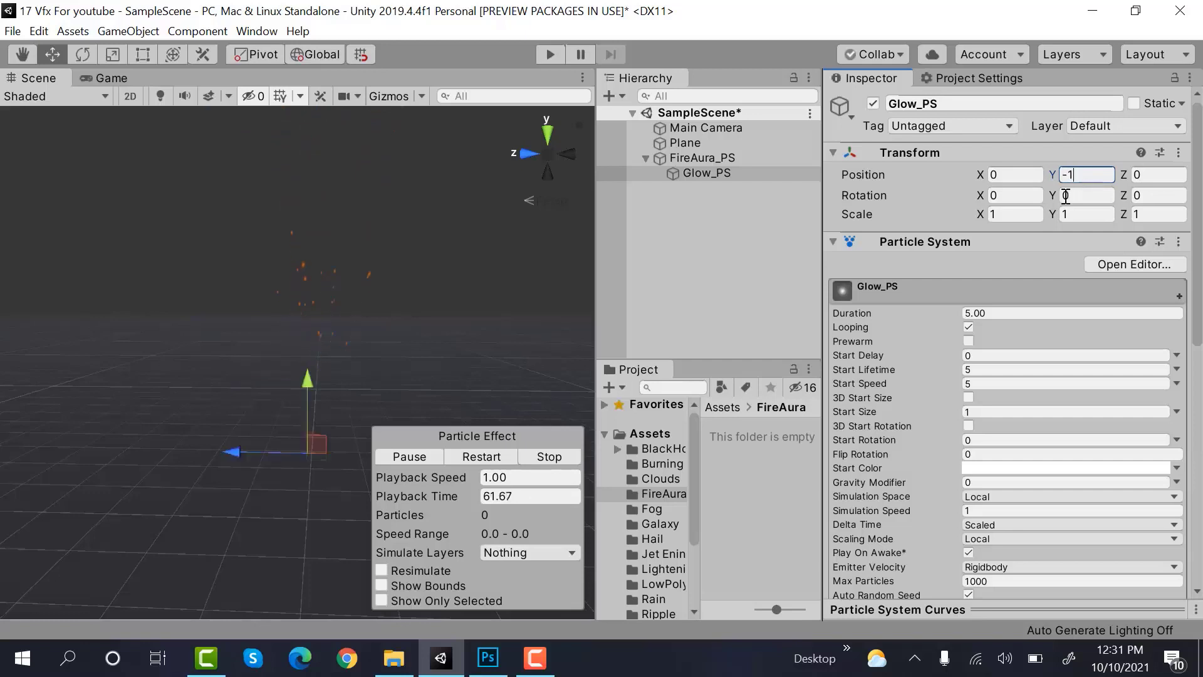
key(Return)
- Set Glow_PS's Duration to 1, Start Lifetime to 1.5 and Start Speed to 0.001
scroll(1084, 195, down, 1)
scroll(1009, 351, down, 2)
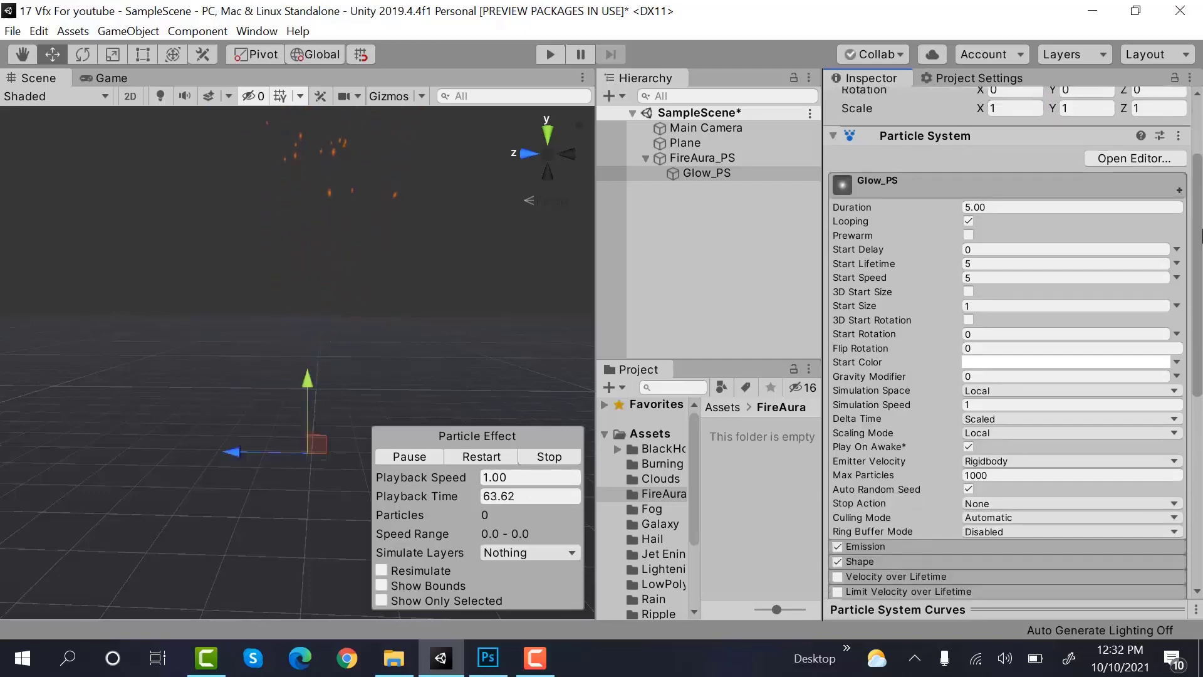
click(996, 160)
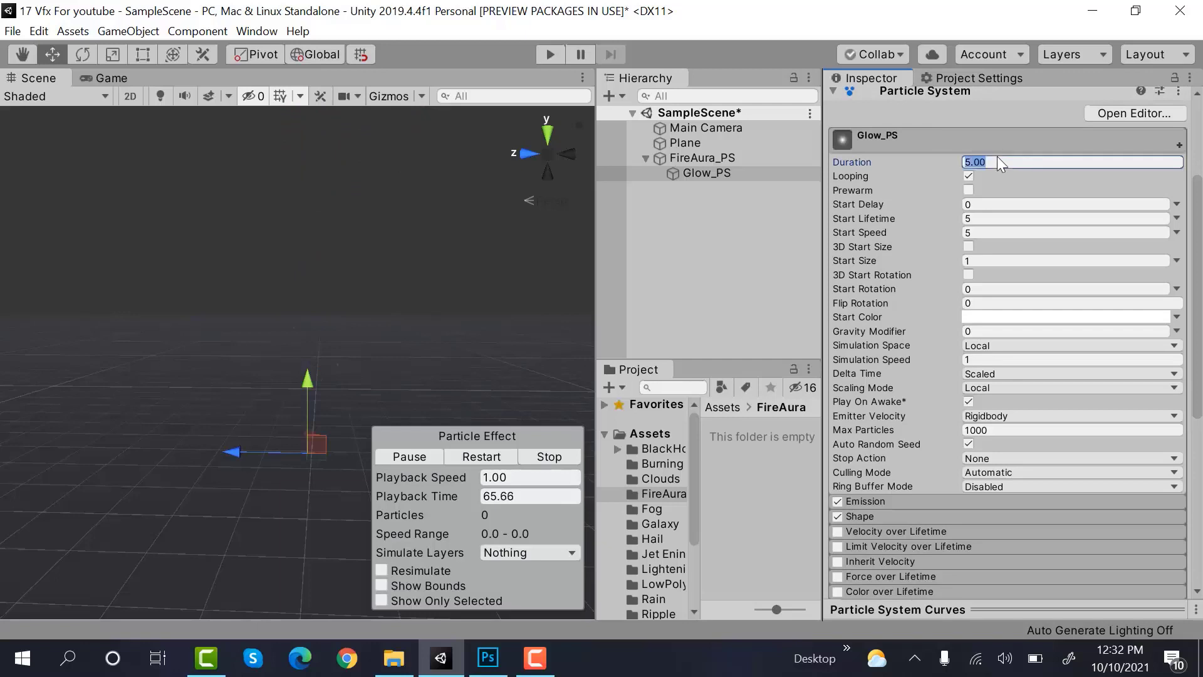
text(1)
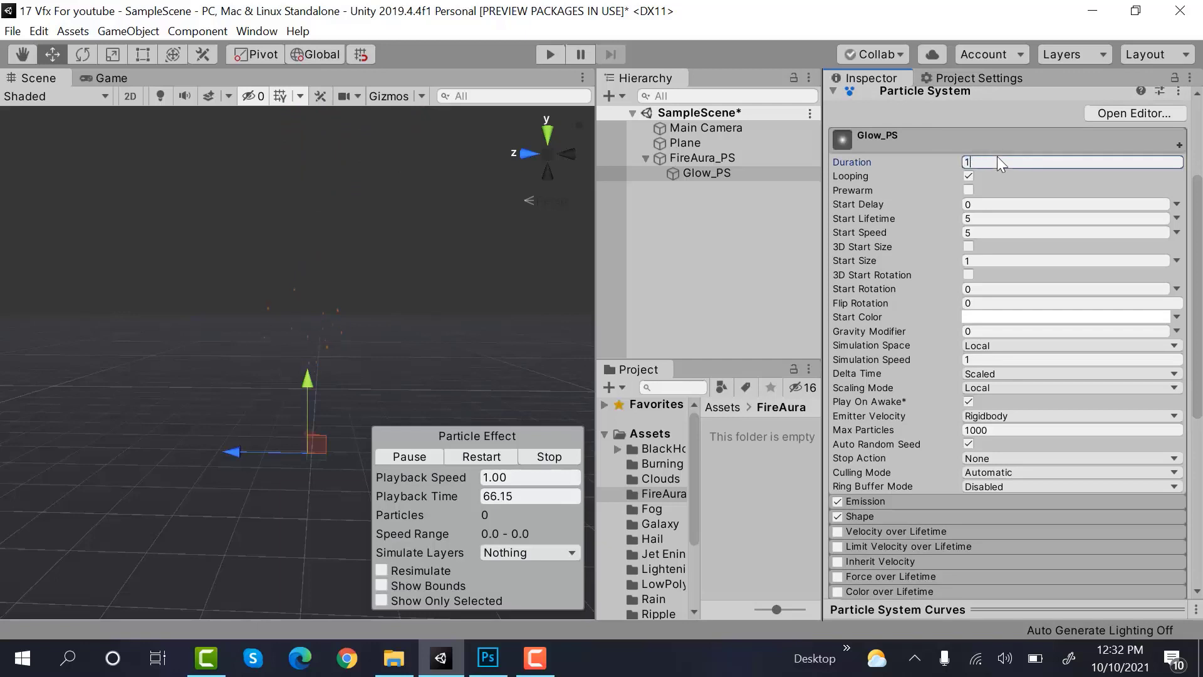
click(980, 219)
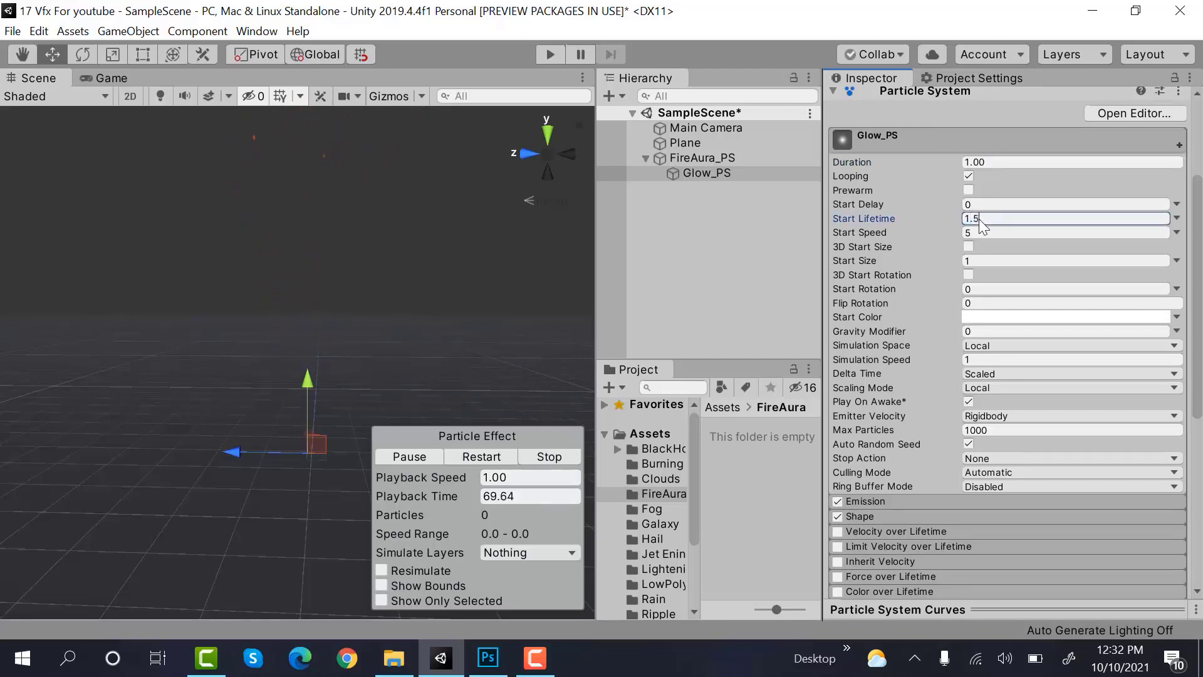
click(983, 234)
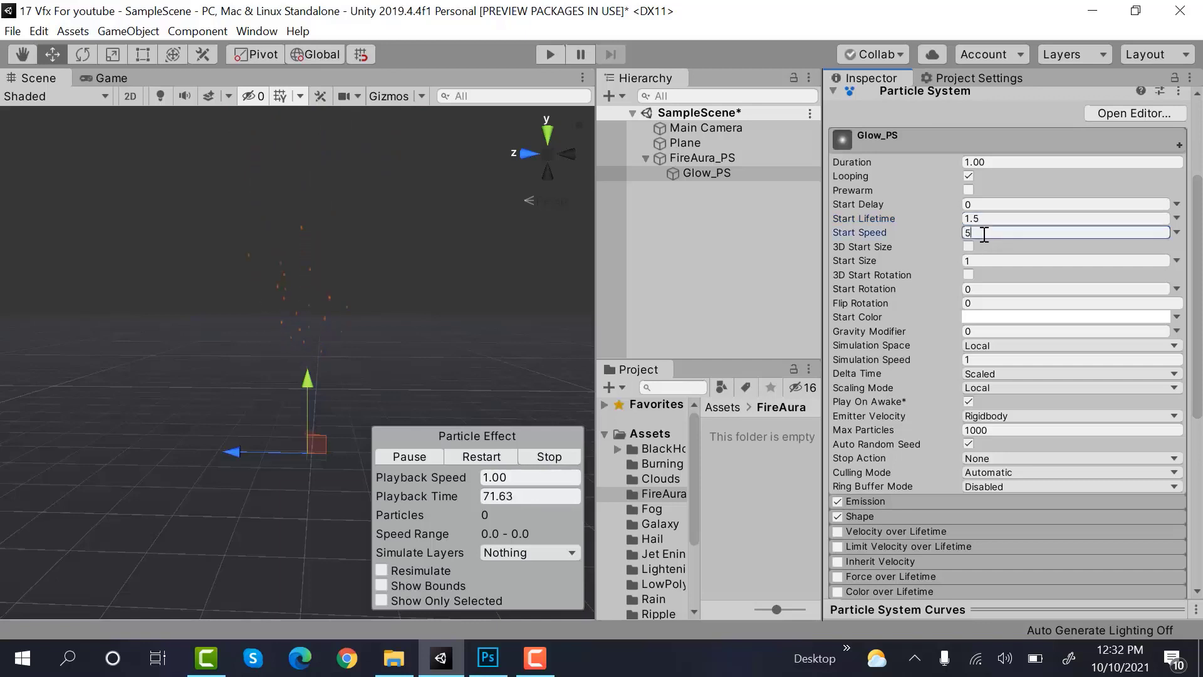
text(0.001)
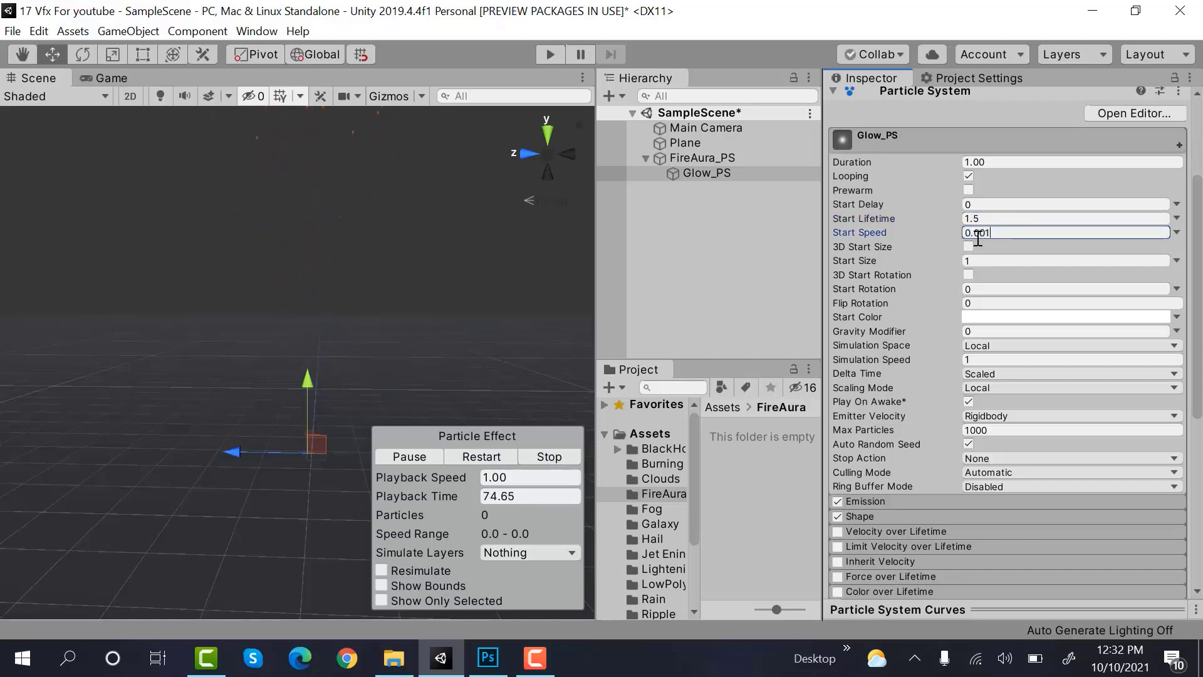
- Set Glow_PS's Start Size to 1.6 and its Start Color to orange FD6600 with alpha 71
click(1005, 260)
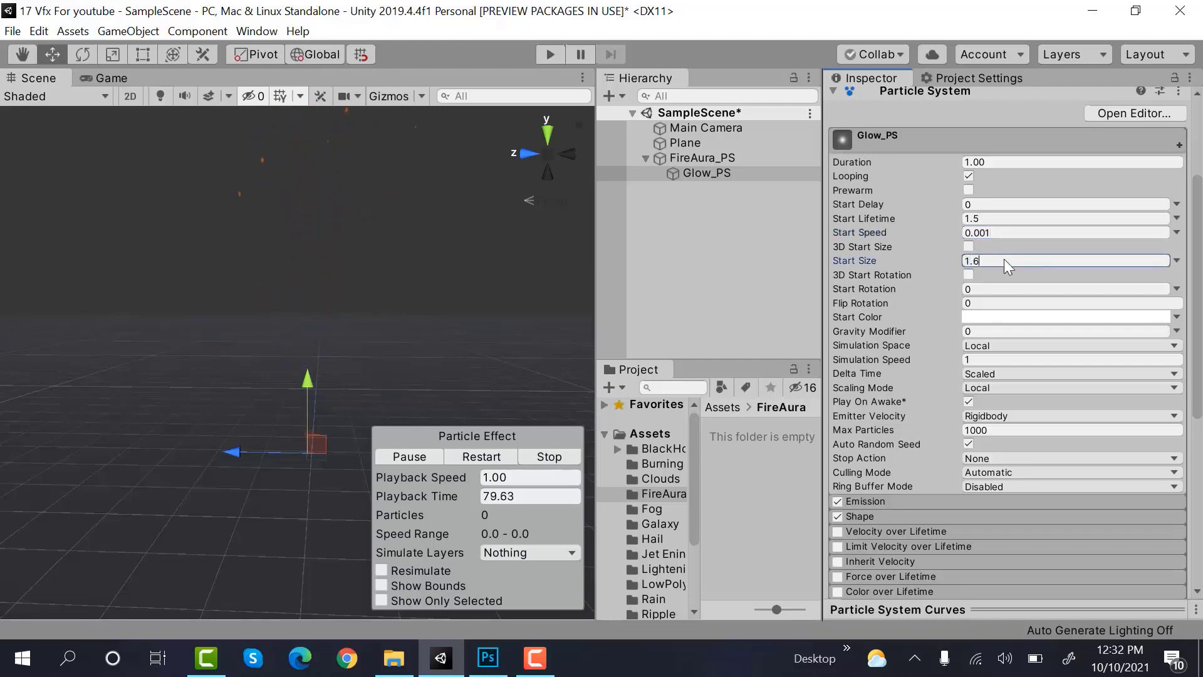
click(994, 314)
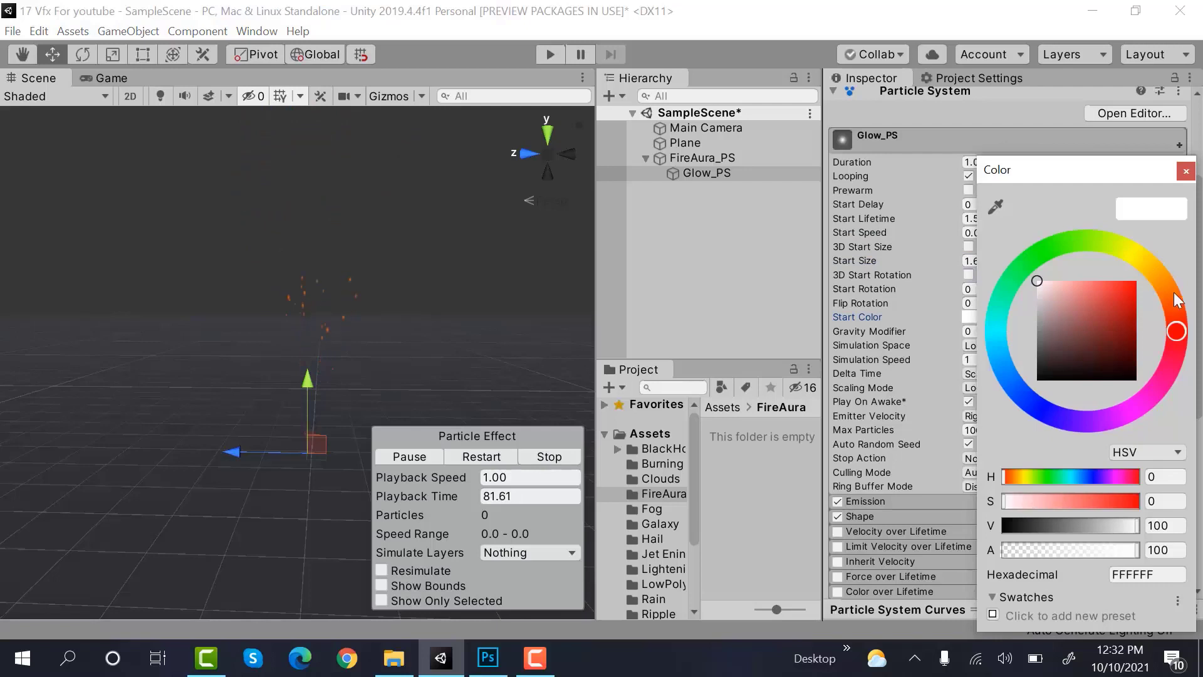
click(1178, 300)
drag(1134, 283, 1146, 290)
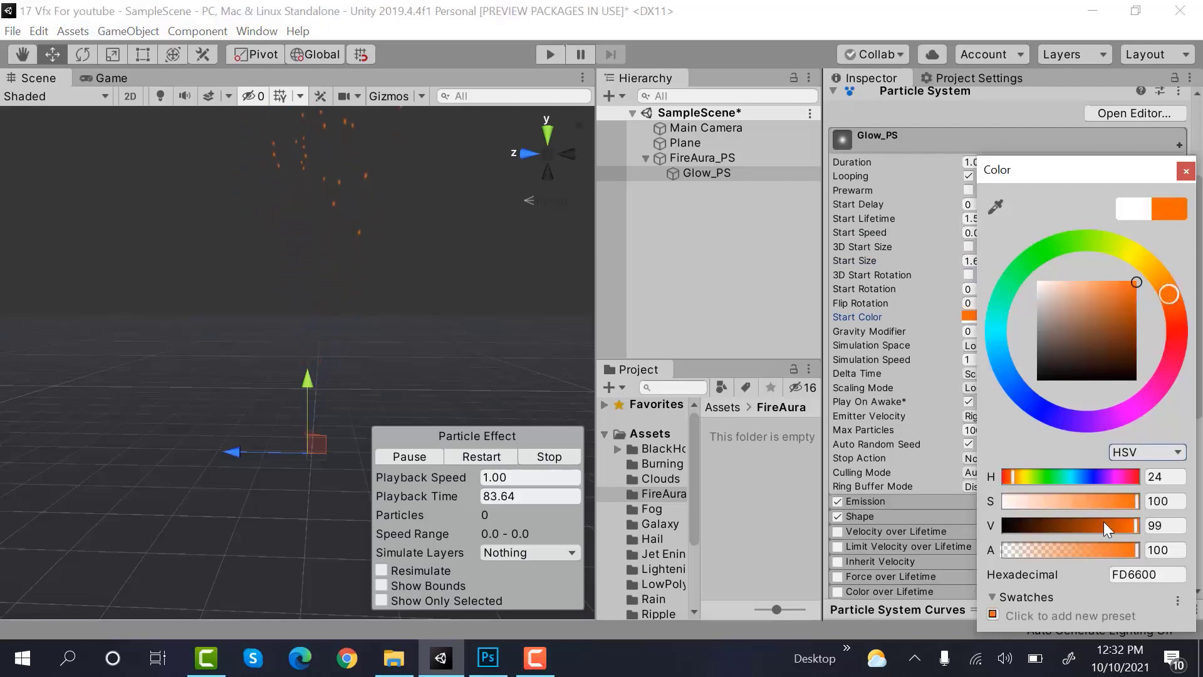
click(1100, 548)
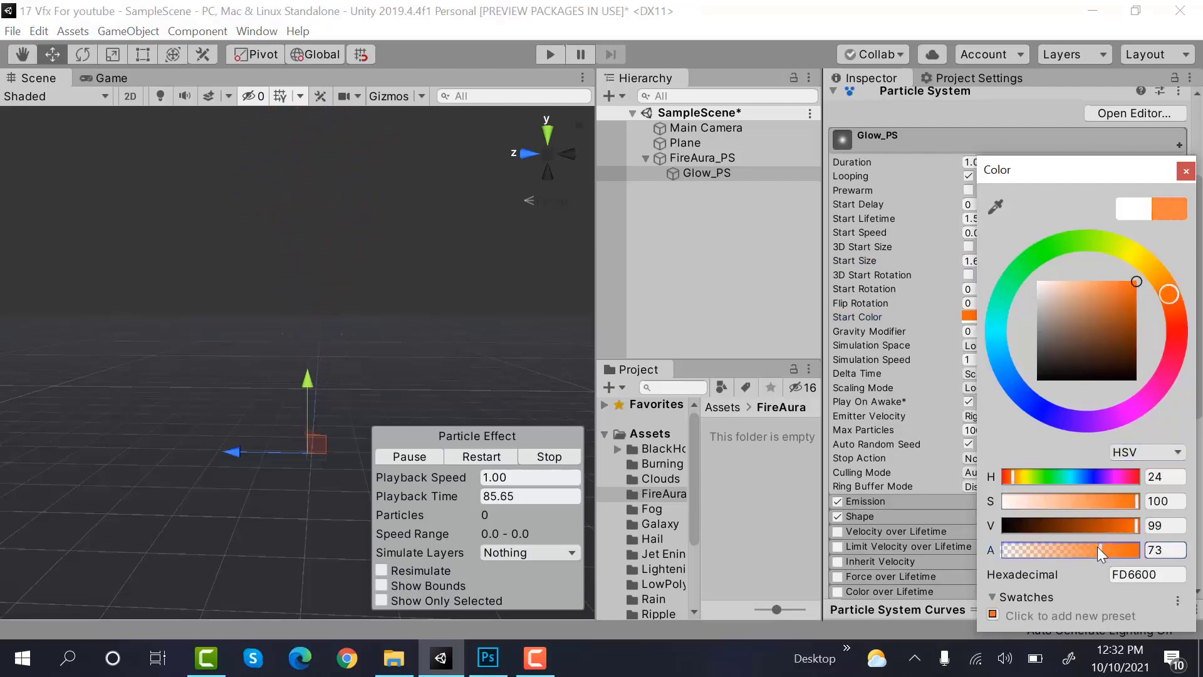
click(1097, 547)
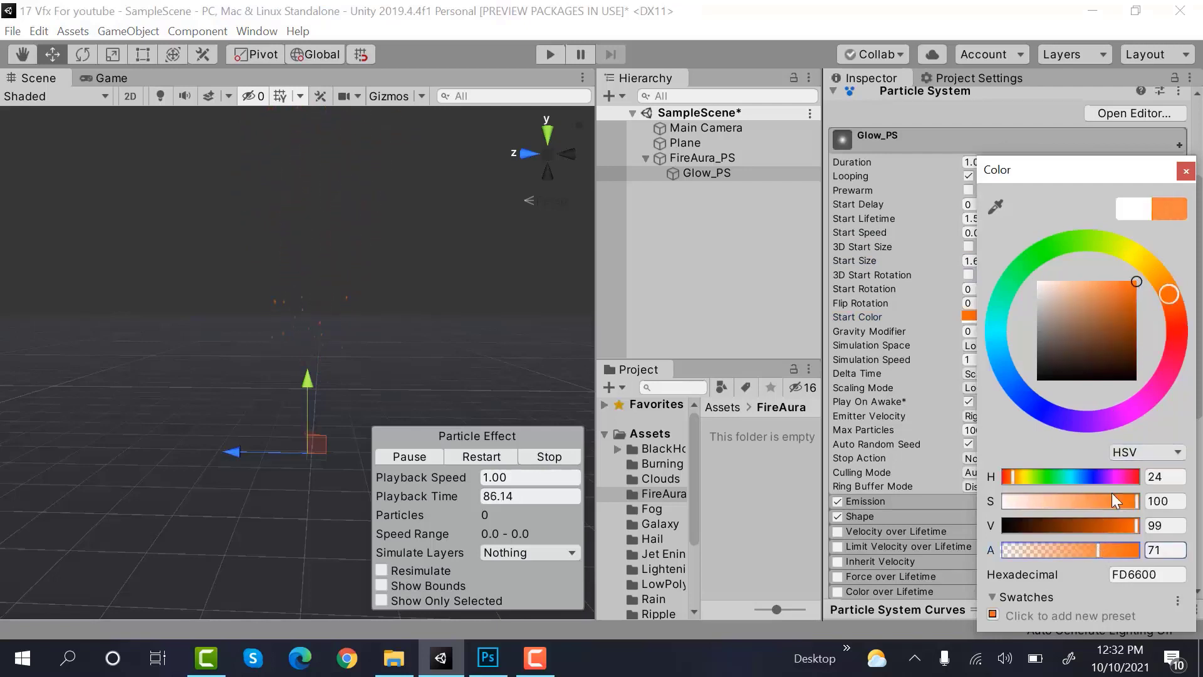
click(1186, 172)
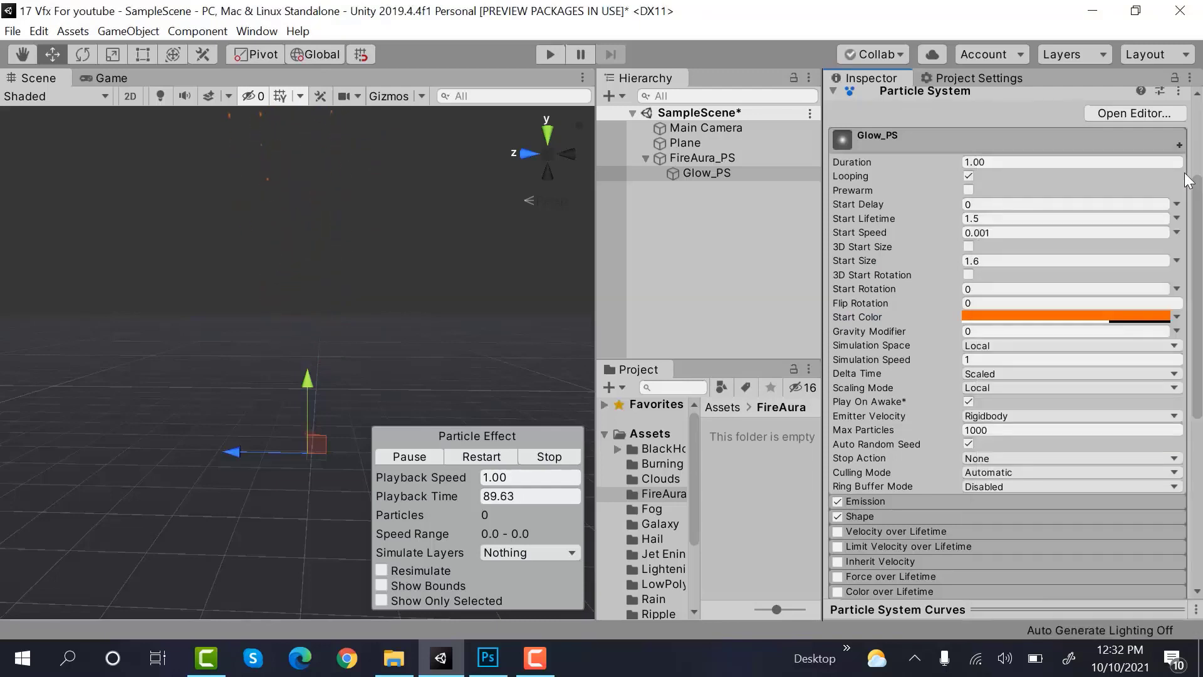
- In Glow_PS's Emission module, set Rate over Time to 0 and add one burst at time 0
scroll(1033, 249, down, 8)
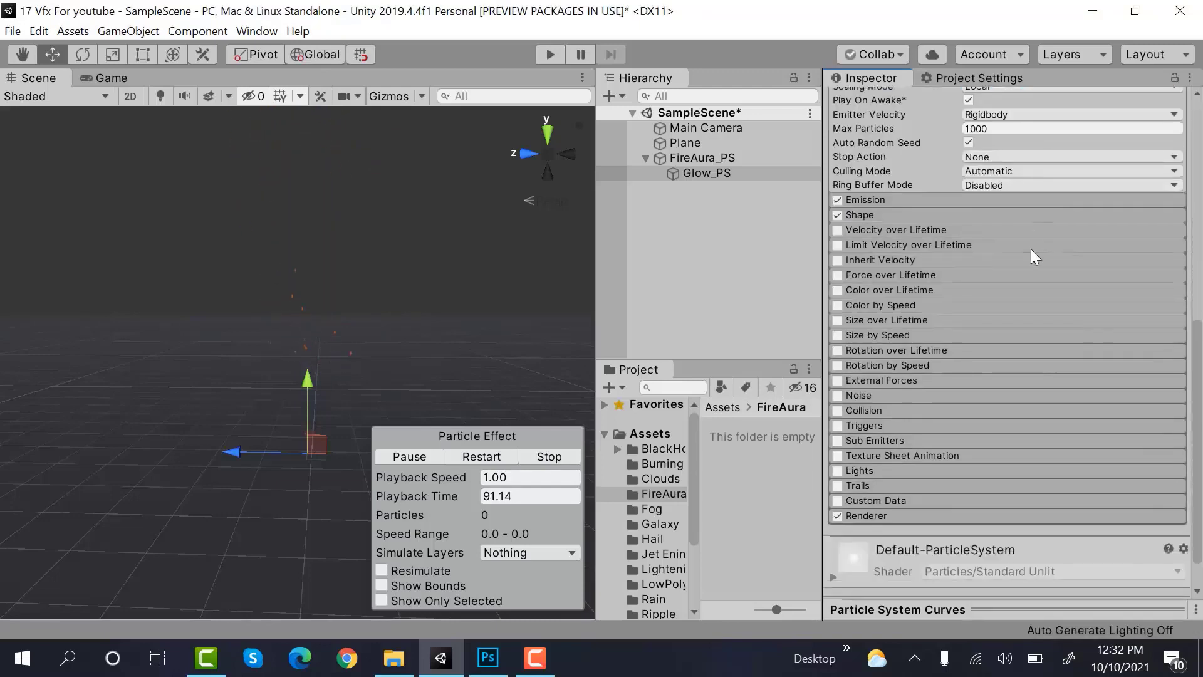
click(961, 204)
click(1041, 218)
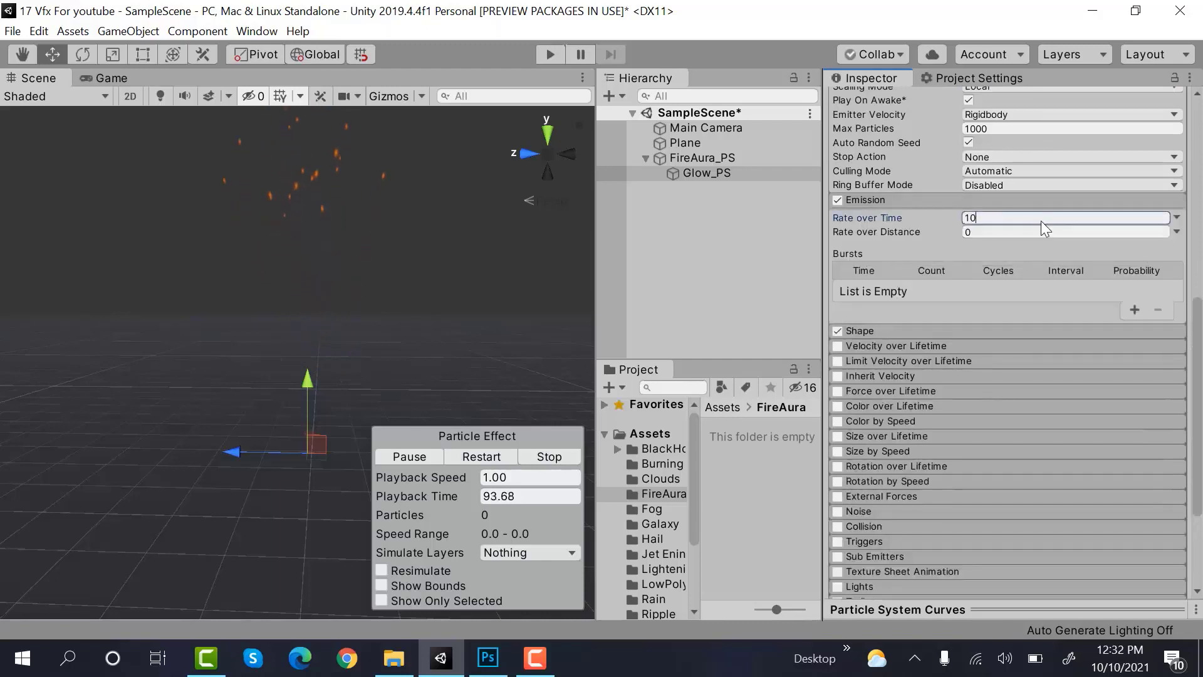
key(BackSpace)
key(BackSpace)
text(0)
click(1133, 310)
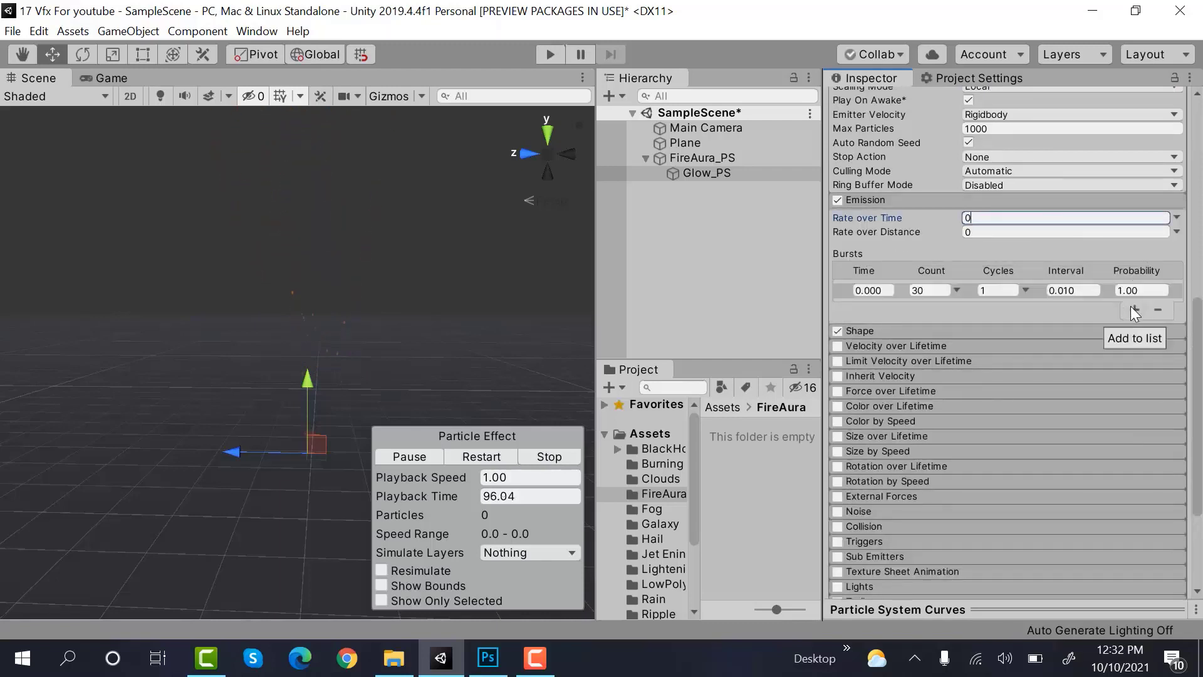
click(942, 285)
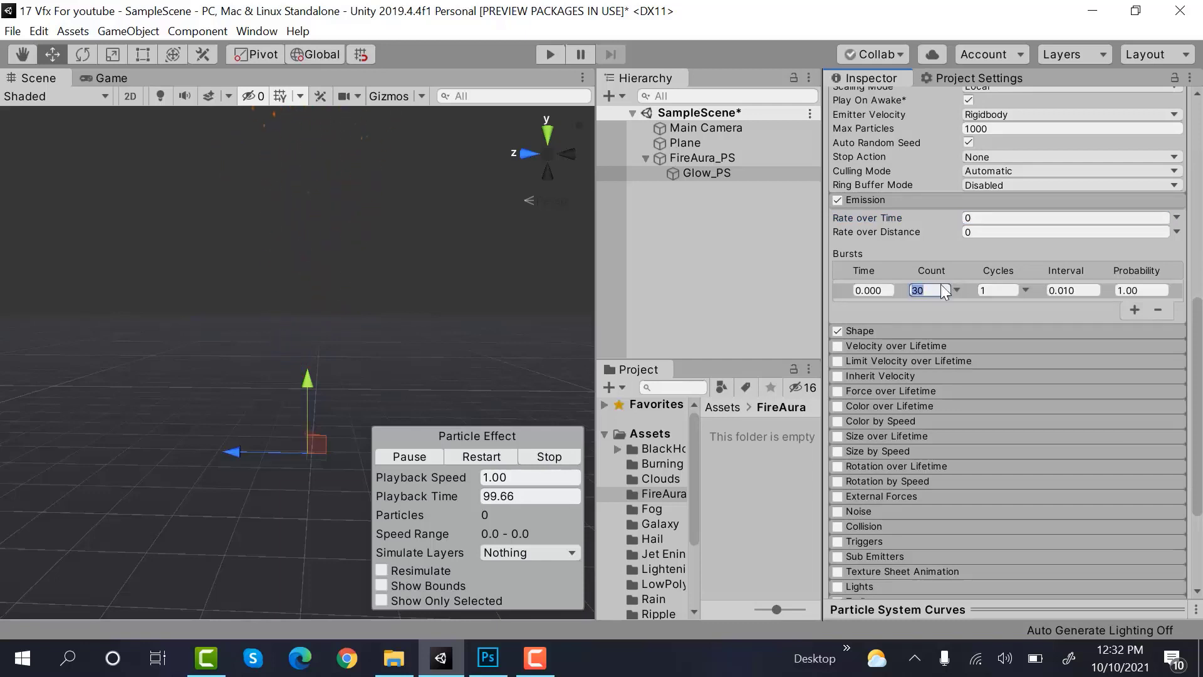
click(929, 202)
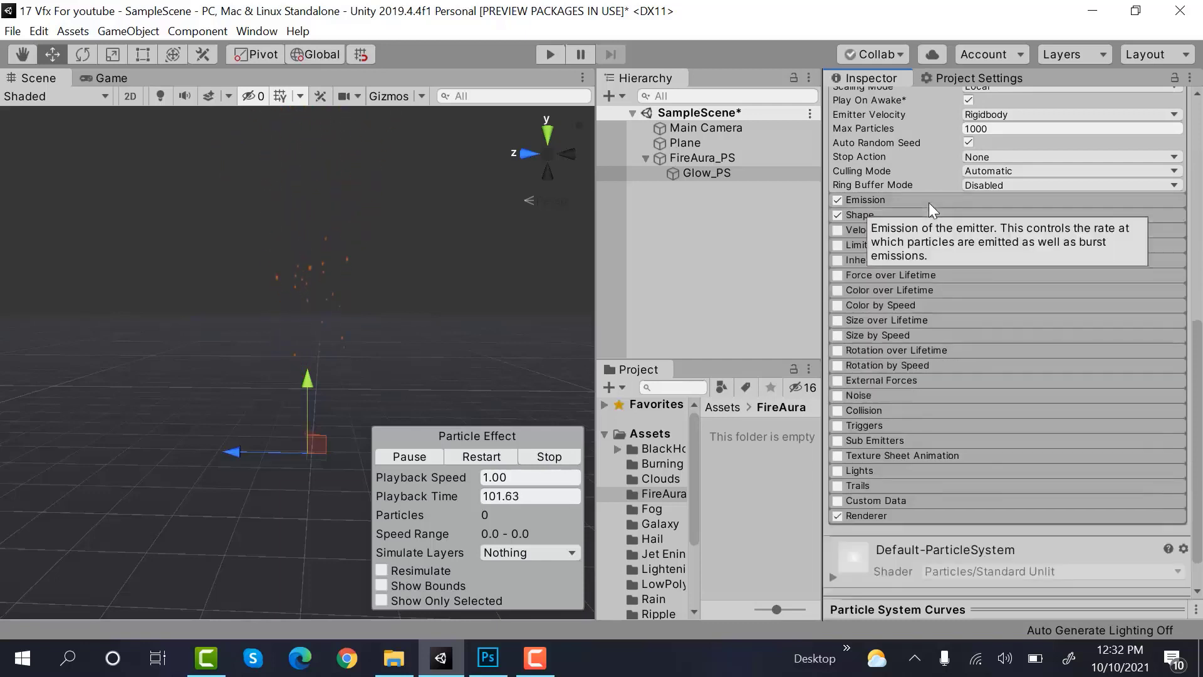
- Set the Glow_PS cone shape's Angle to 0 and Radius to 0.01
click(912, 213)
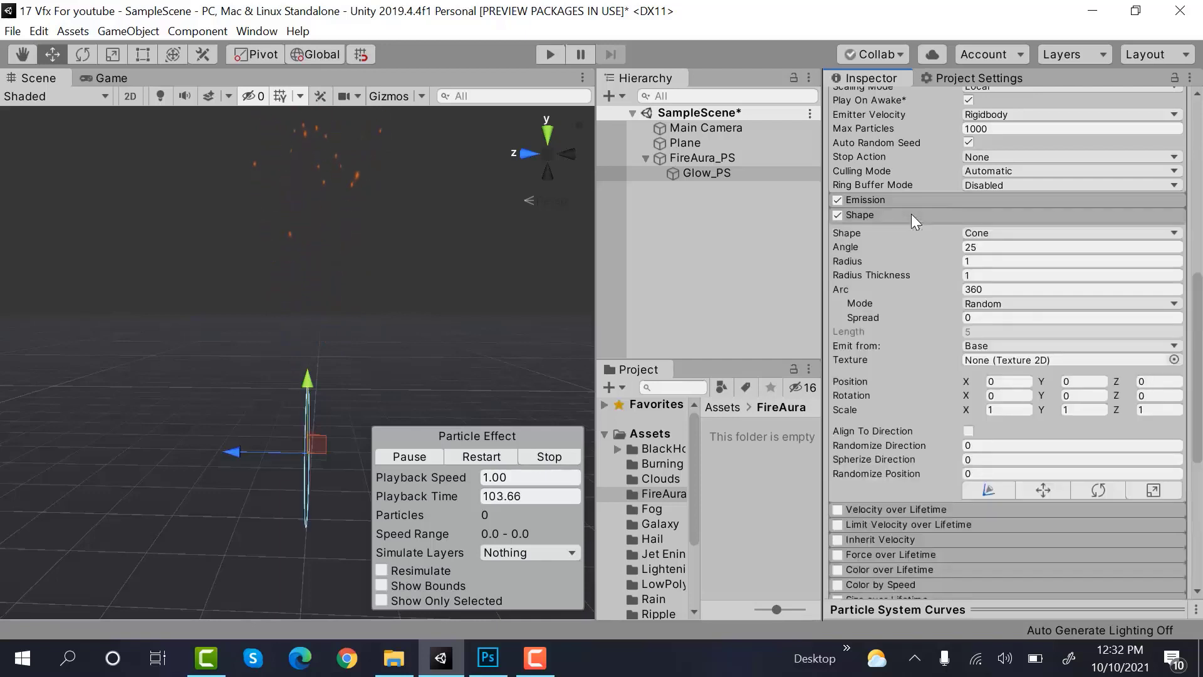
click(985, 248)
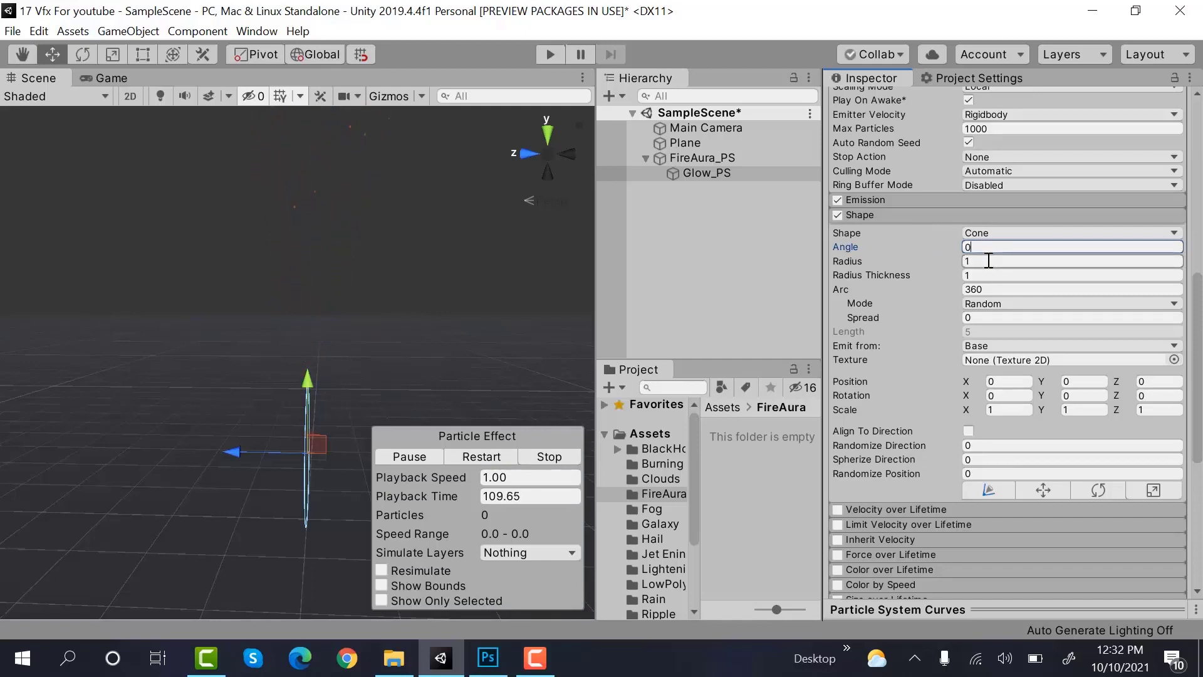
click(988, 261)
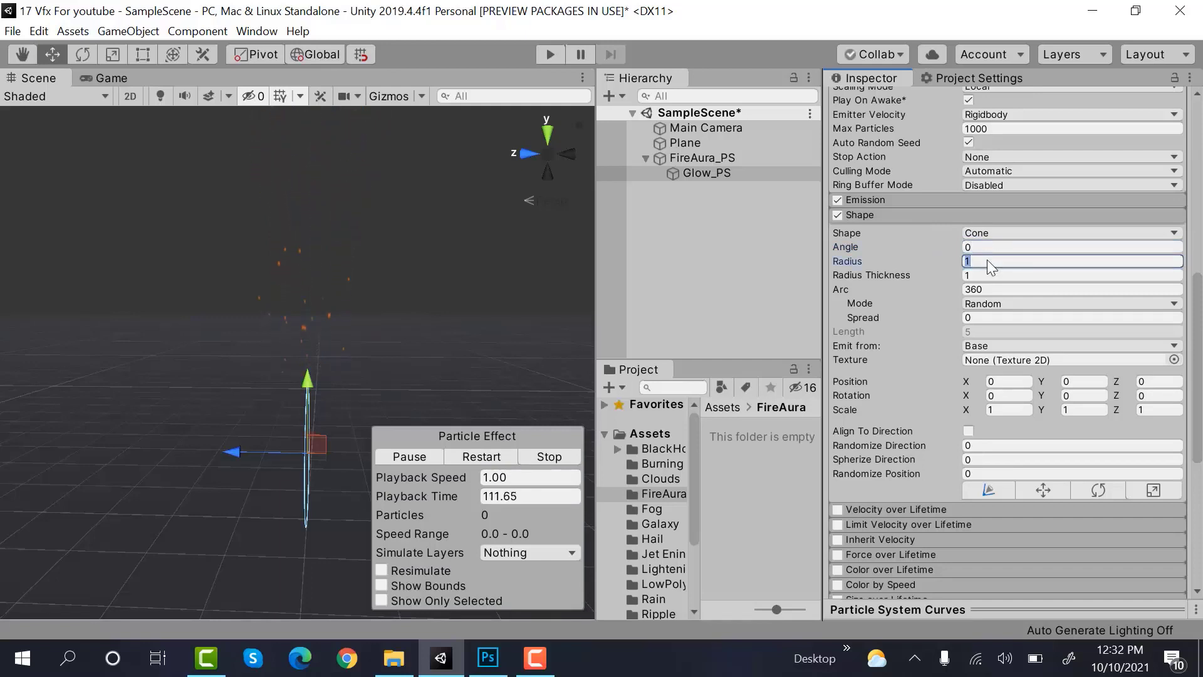
text(0)
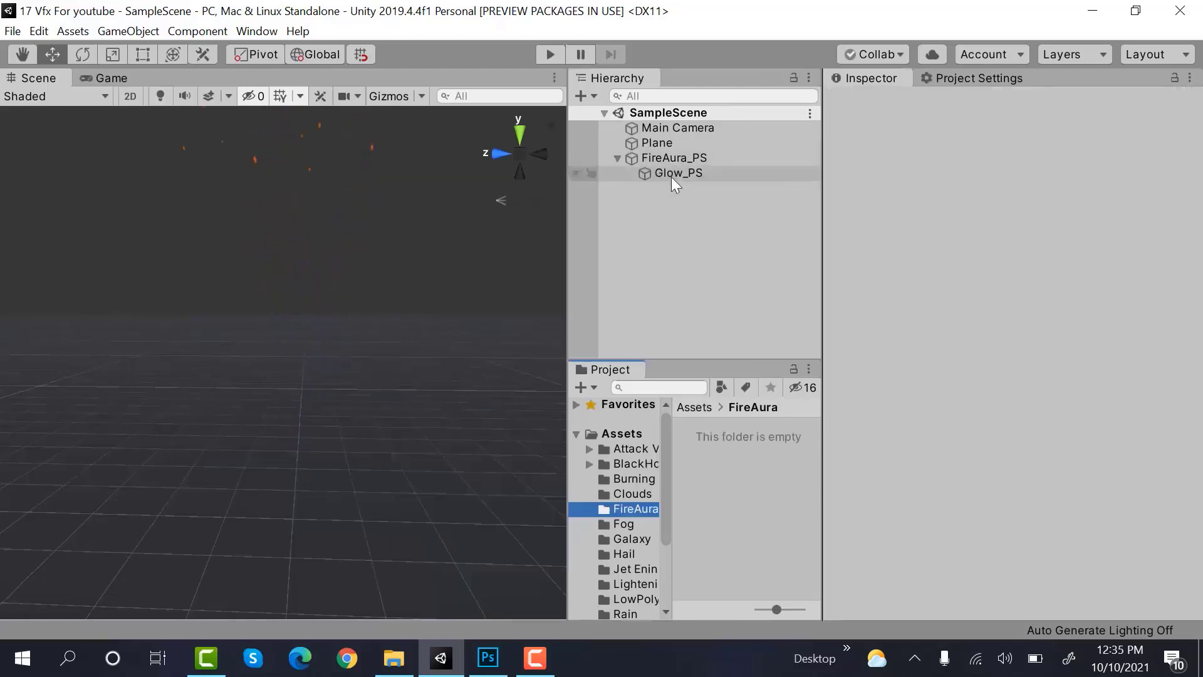
- Set the Glow_PS emitter shape's Y position to -0.2 and X rotation to -90
click(674, 174)
scroll(1131, 176, down, 10)
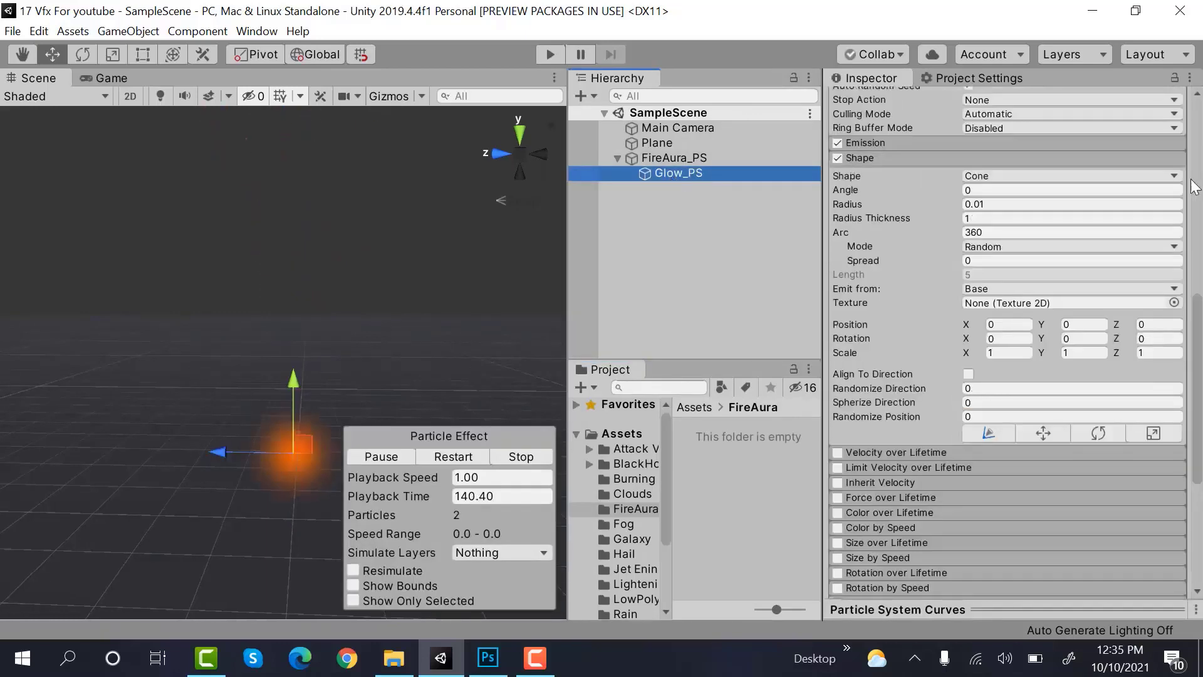
click(1089, 327)
text(-)
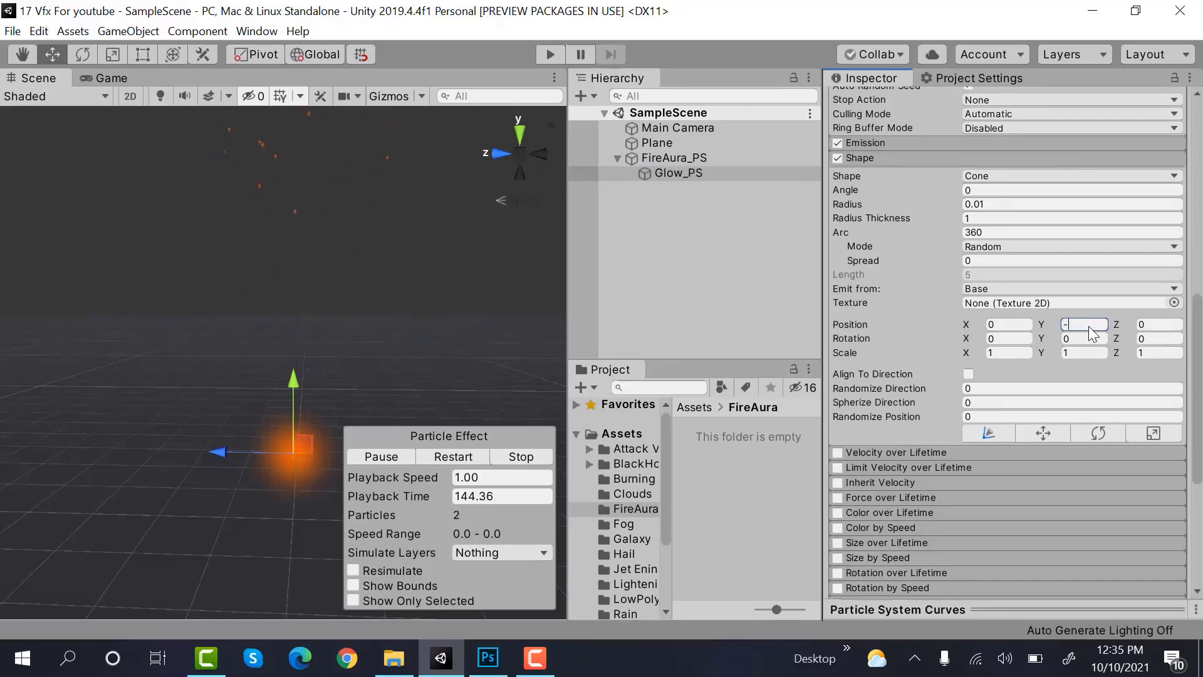
text(0.2)
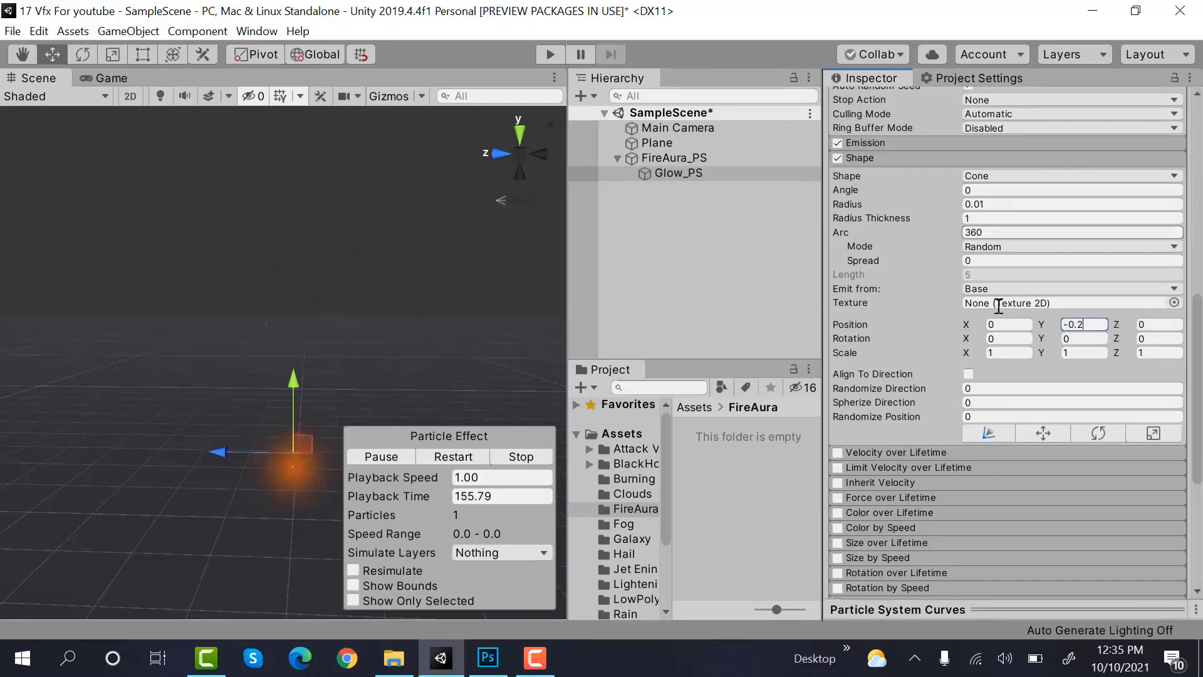
click(992, 339)
text(-9)
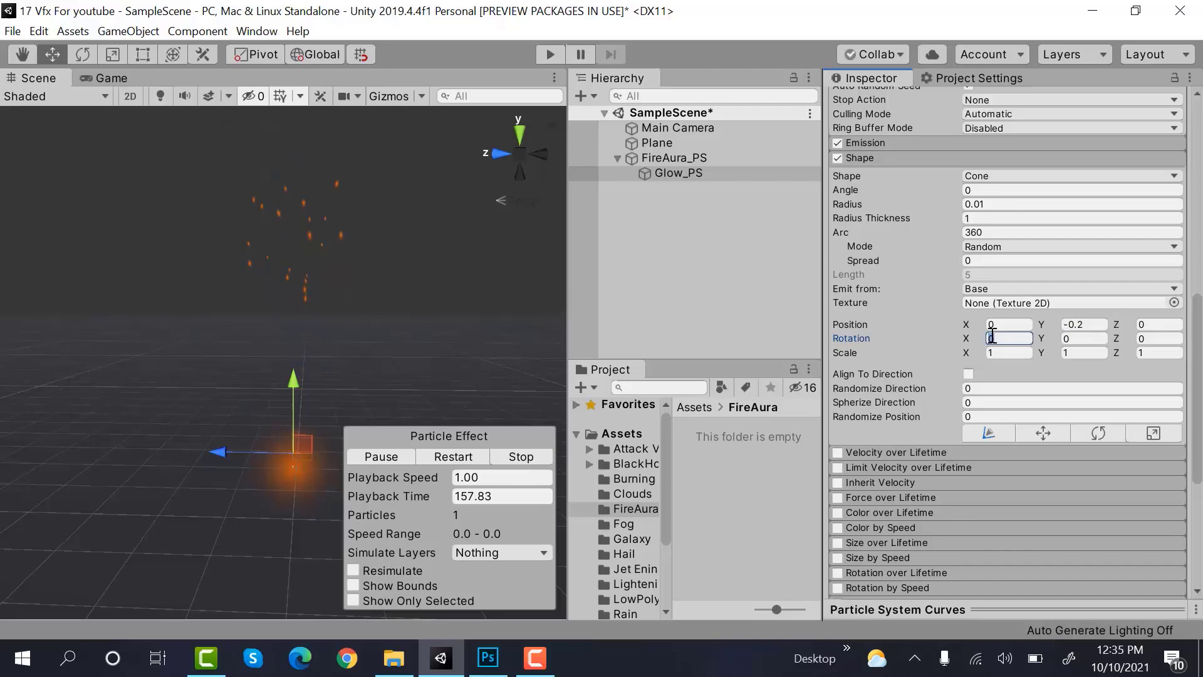
text(0)
click(999, 159)
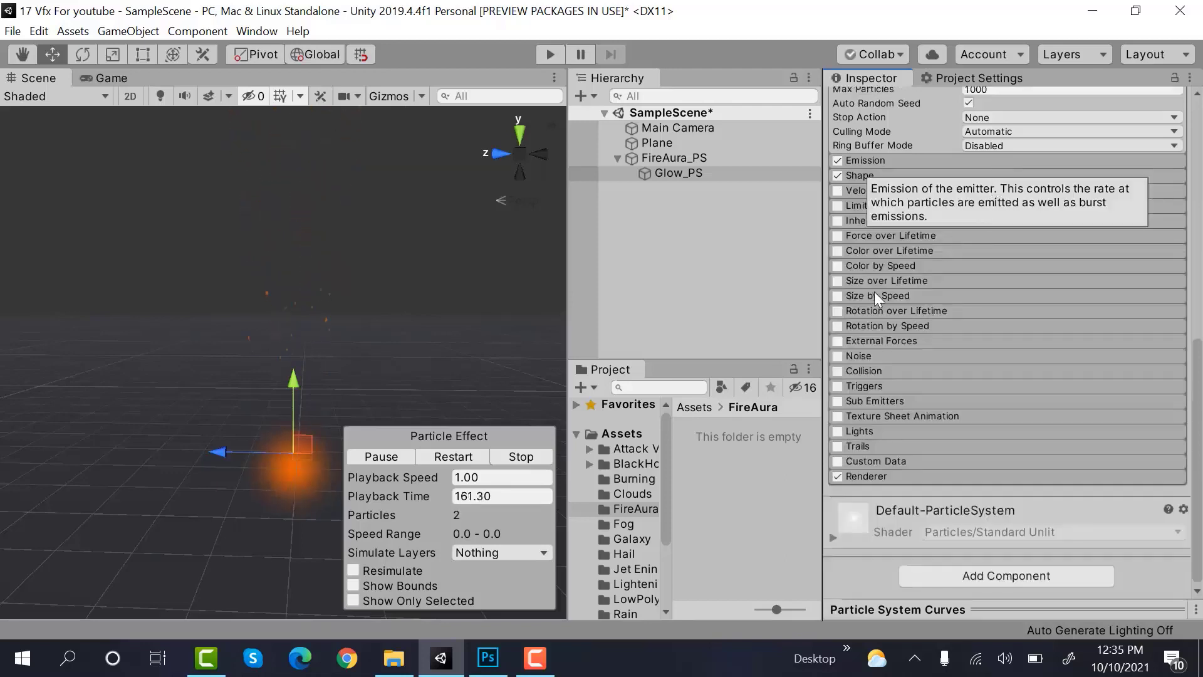
- Enable Color over Lifetime on Glow_PS with a gradient of alpha 0 at both ends and 255 at about 24%
click(837, 250)
click(862, 250)
click(972, 268)
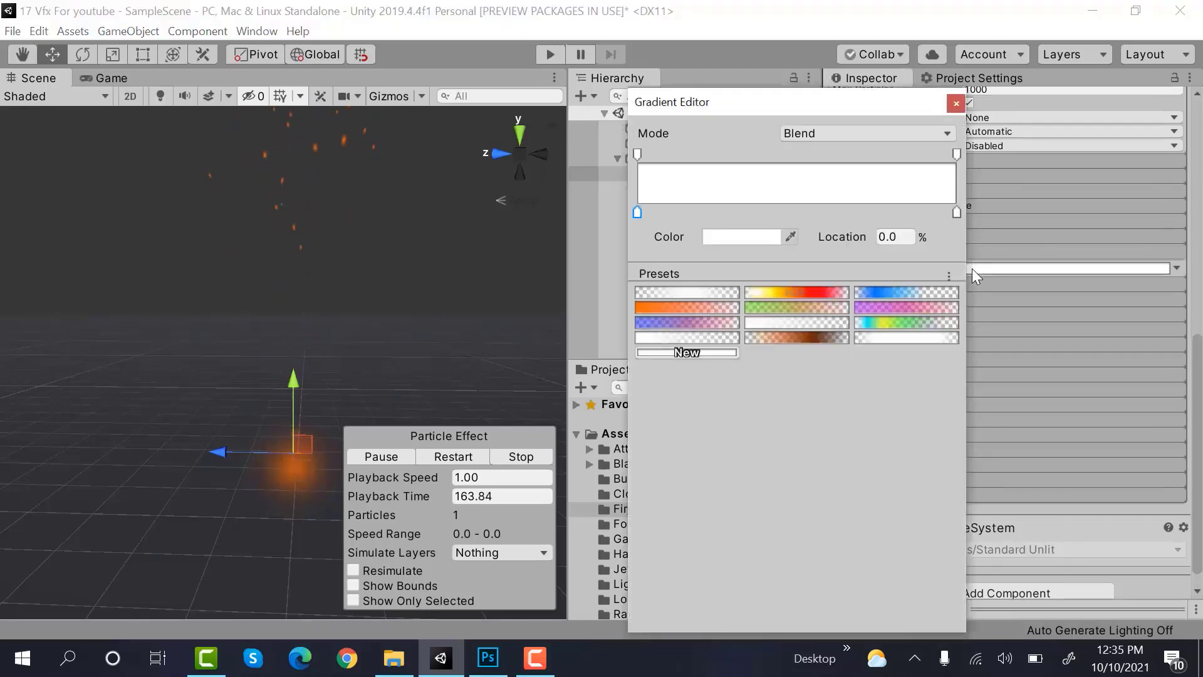
click(714, 155)
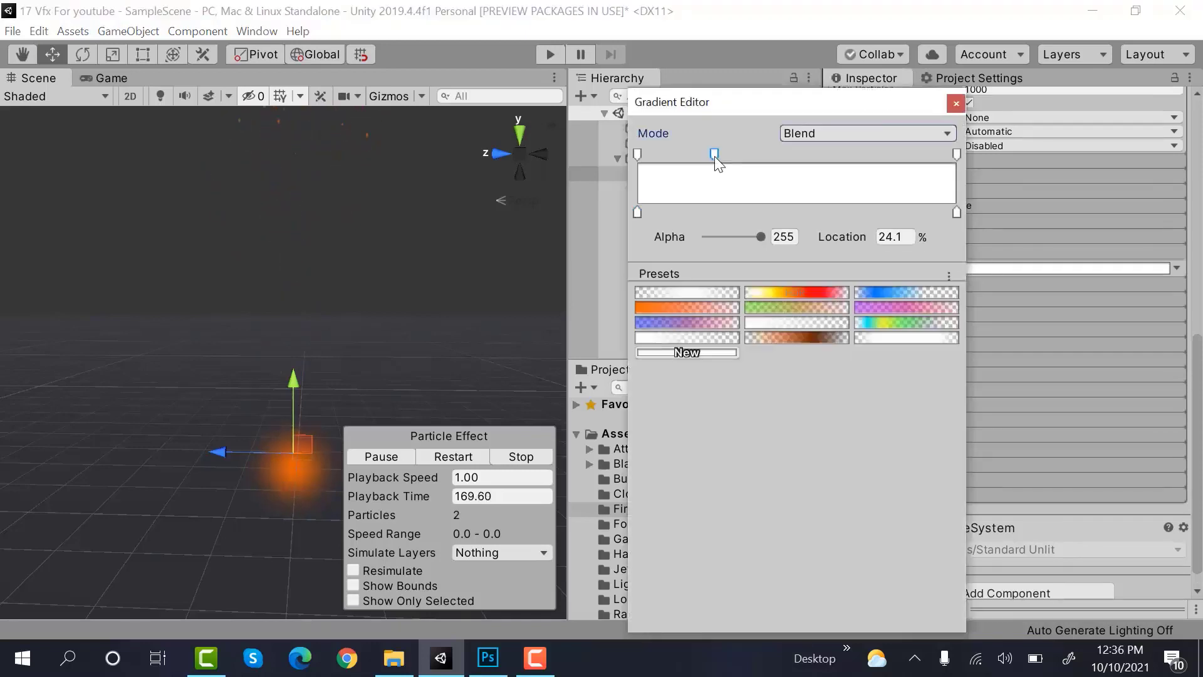
click(638, 154)
drag(723, 237, 702, 236)
click(957, 154)
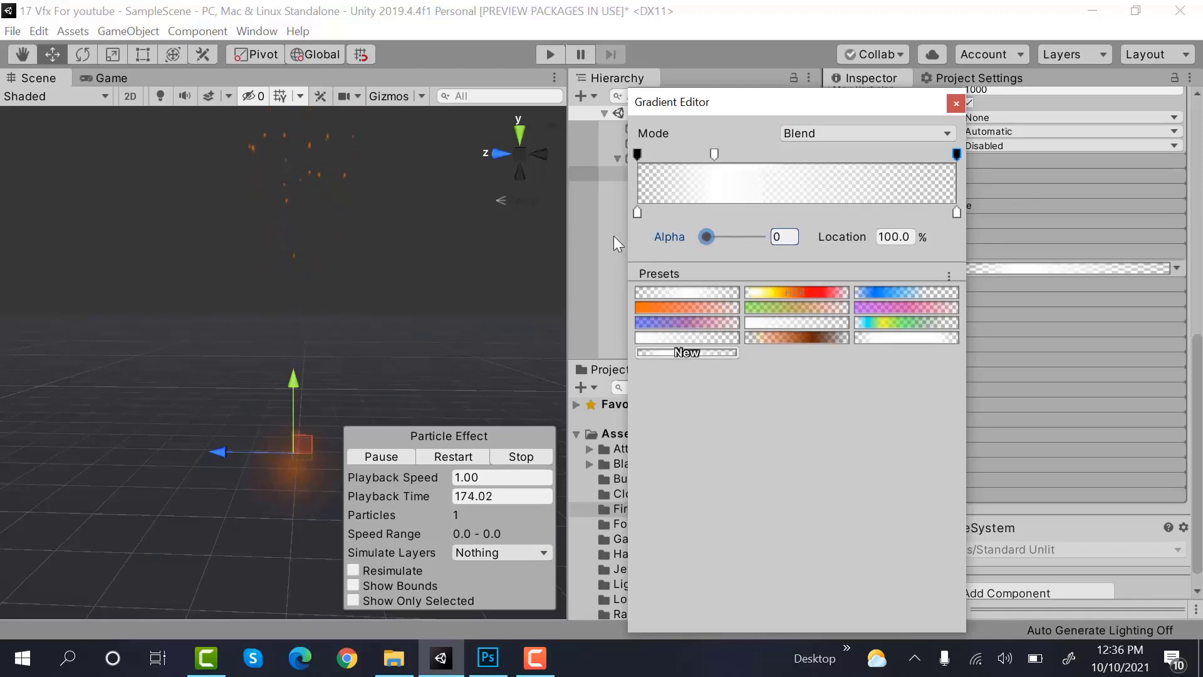
click(957, 103)
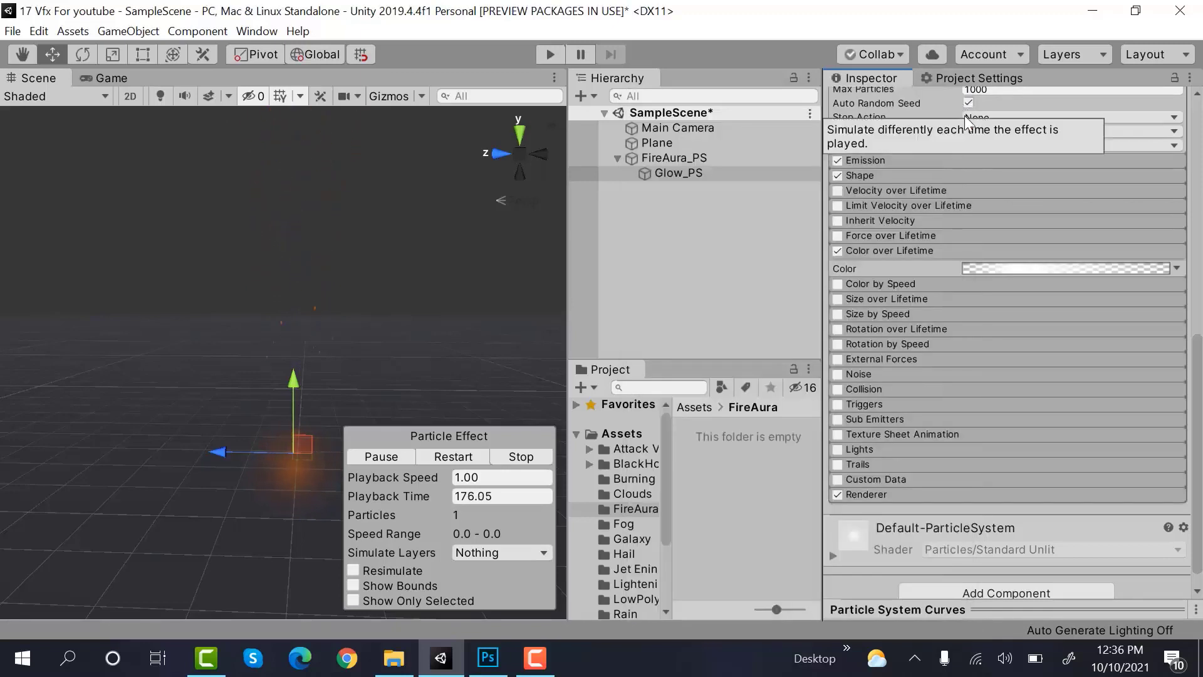
click(1004, 251)
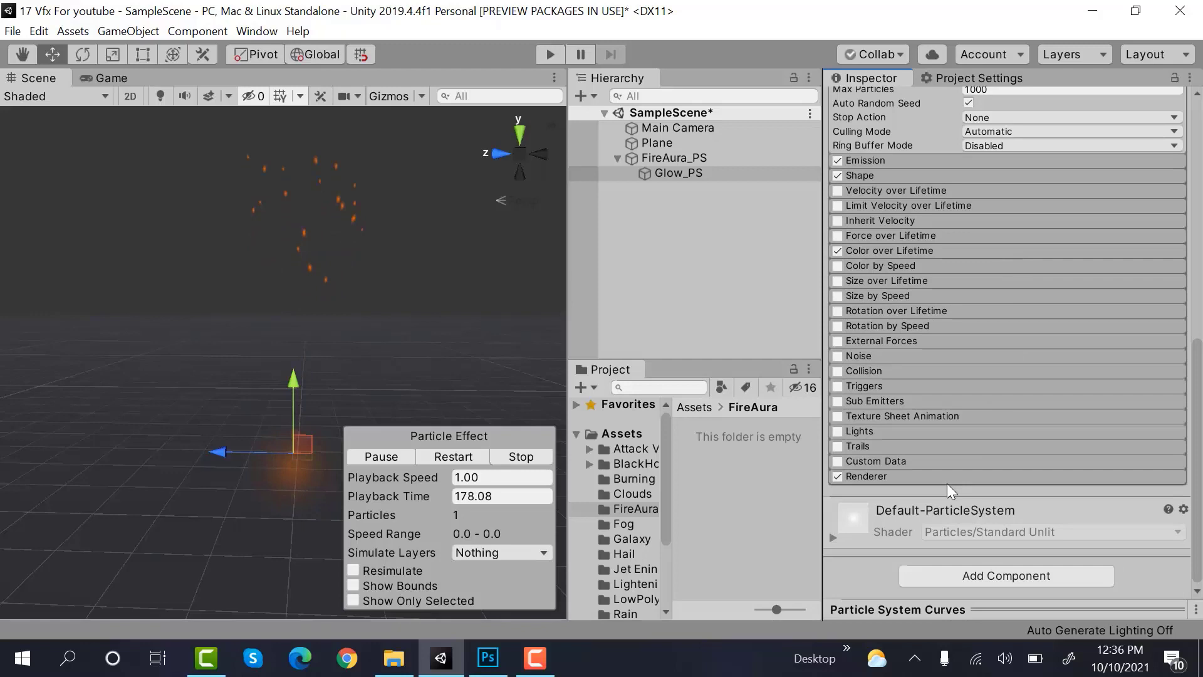
- Set Glow_PS's Renderer to Stretched Billboard with a Length Scale of -1.8
click(965, 479)
scroll(1058, 314, down, 5)
click(1043, 322)
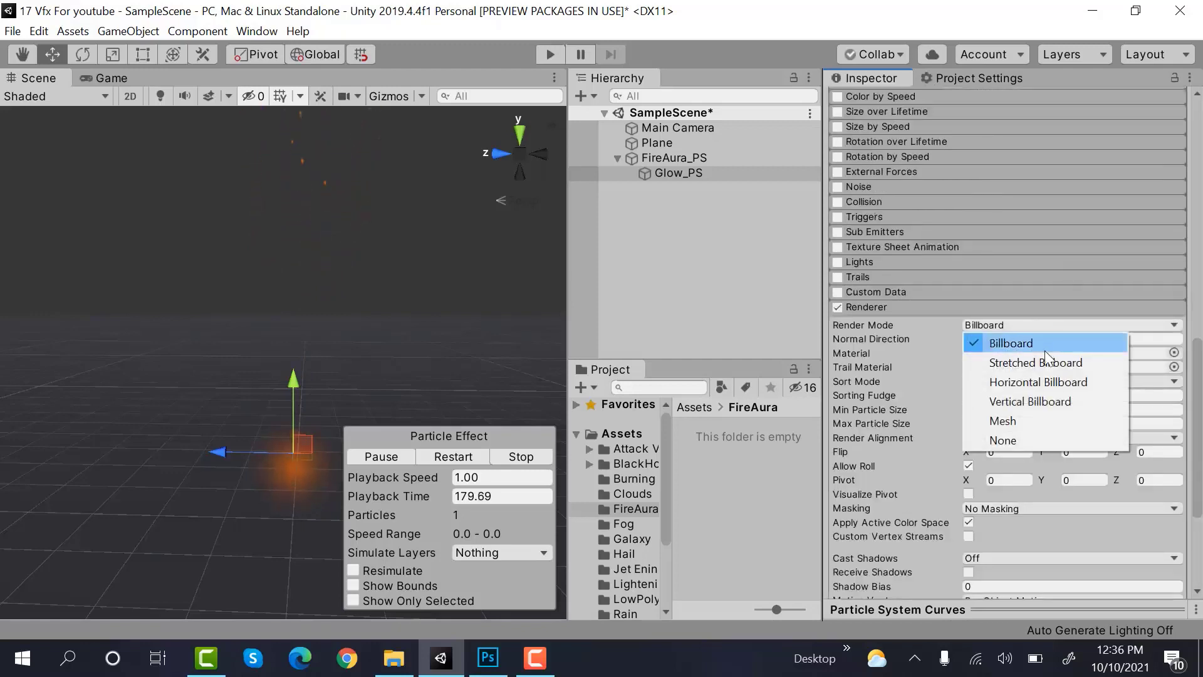
click(1047, 359)
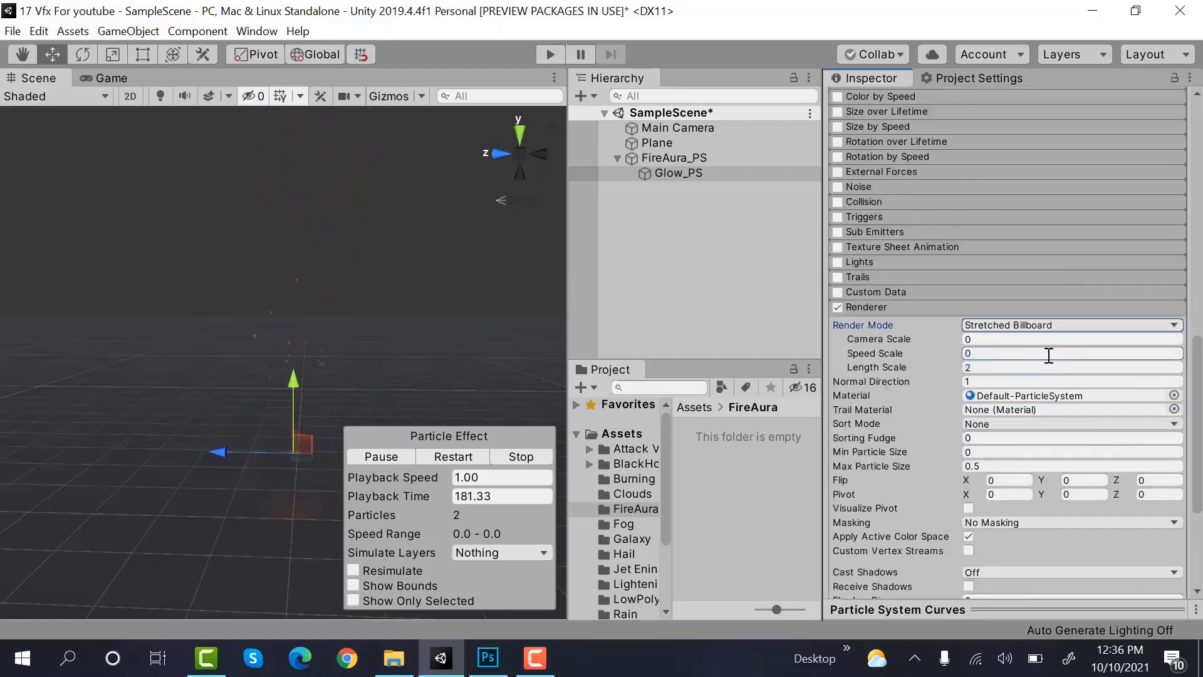
click(984, 353)
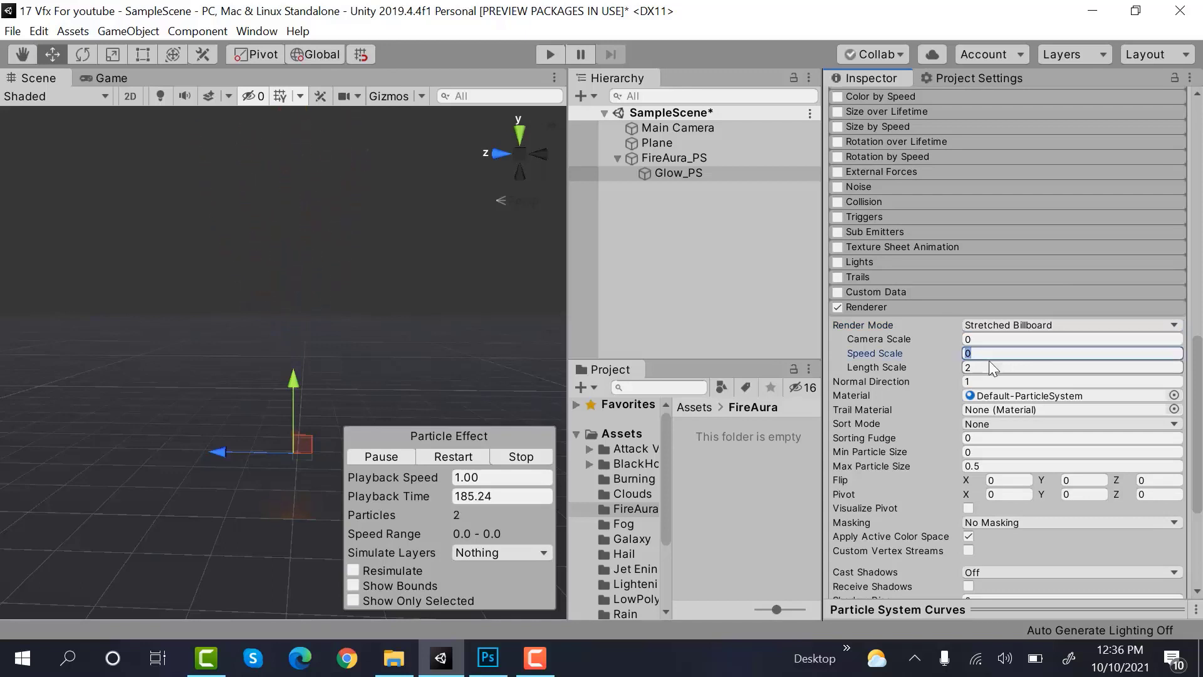
click(991, 363)
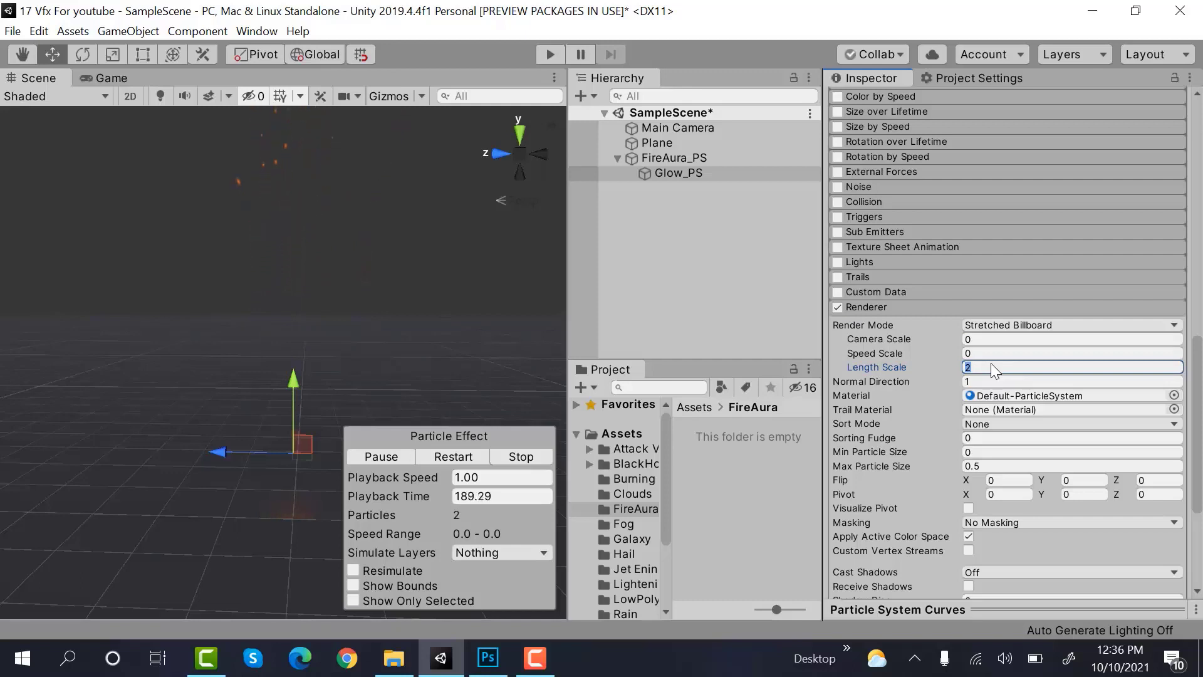
text(-1.8)
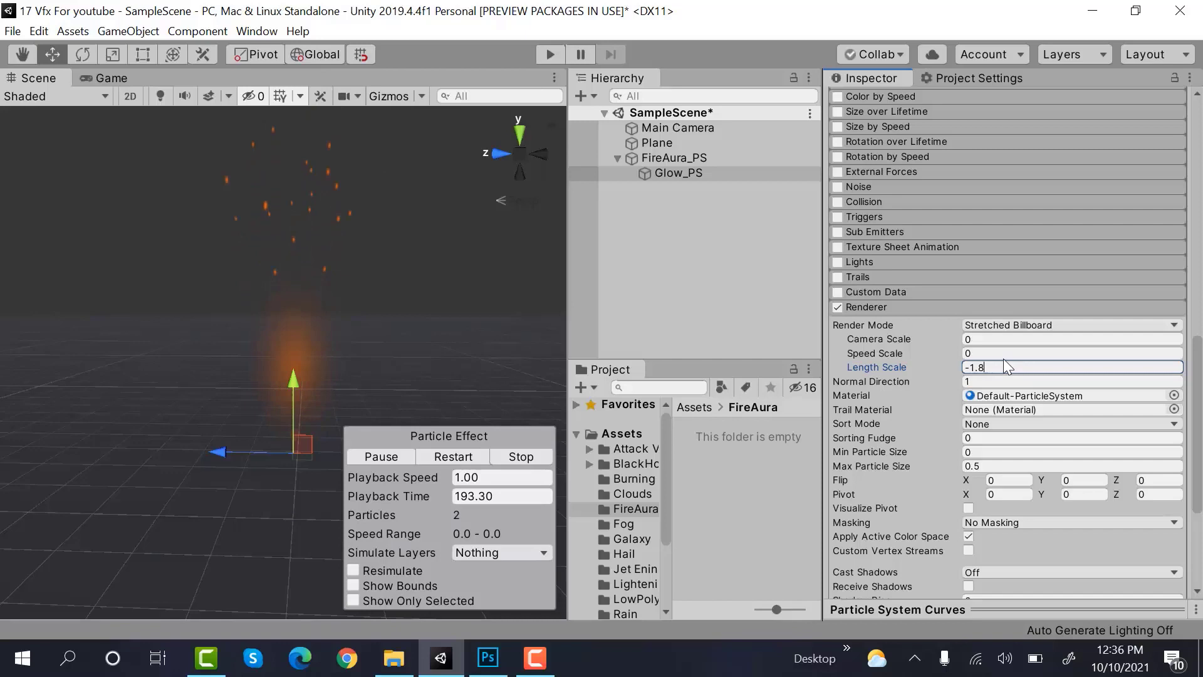
click(1066, 307)
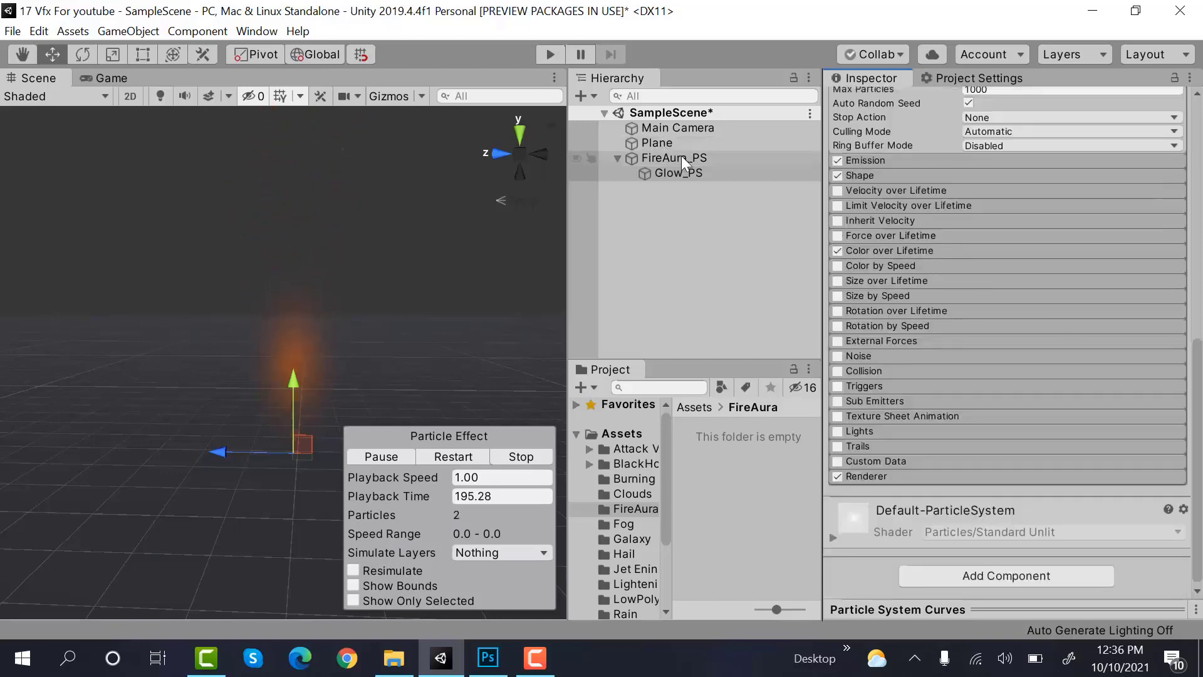
- Create another child particle system under FireAura_PS and name it Fire_PS
right_click(682, 156)
mouse_move(783, 375)
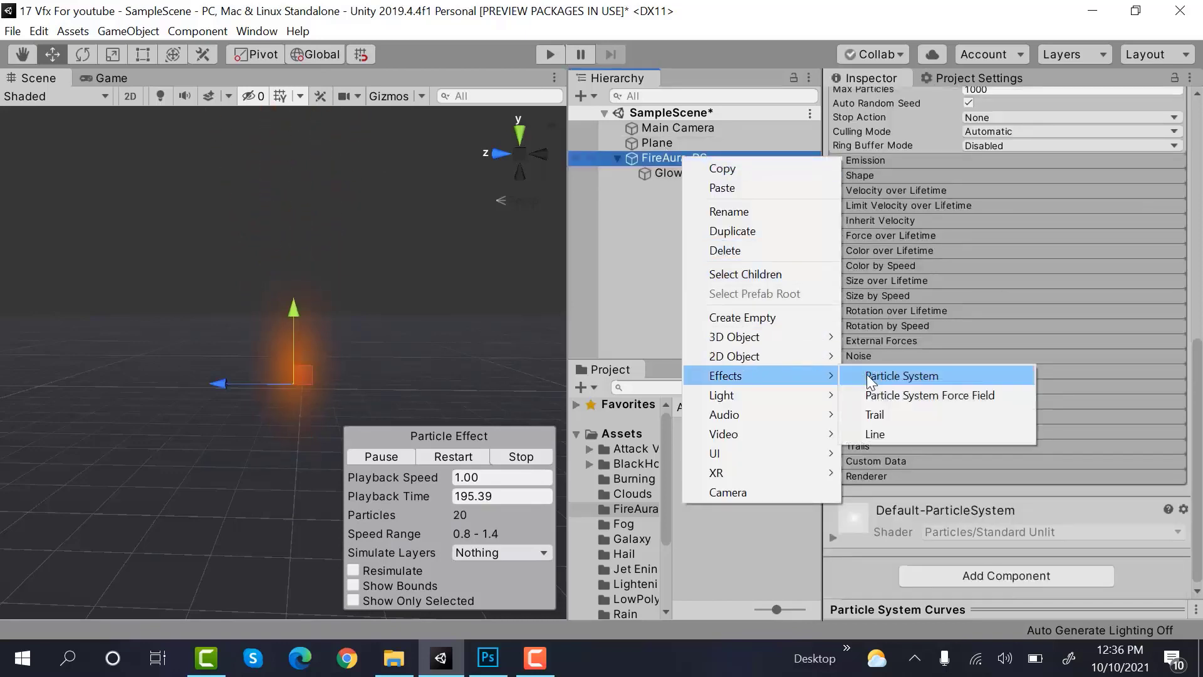
click(867, 375)
click(1009, 104)
text(F)
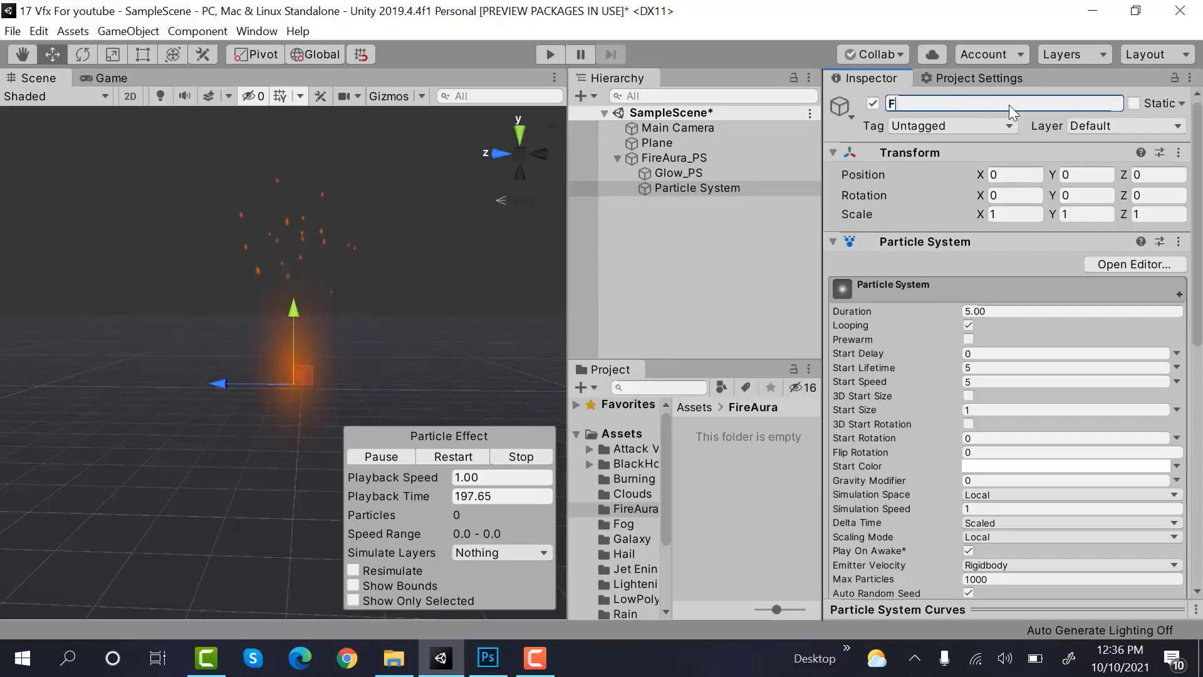
text(ire_PS)
key(Return)
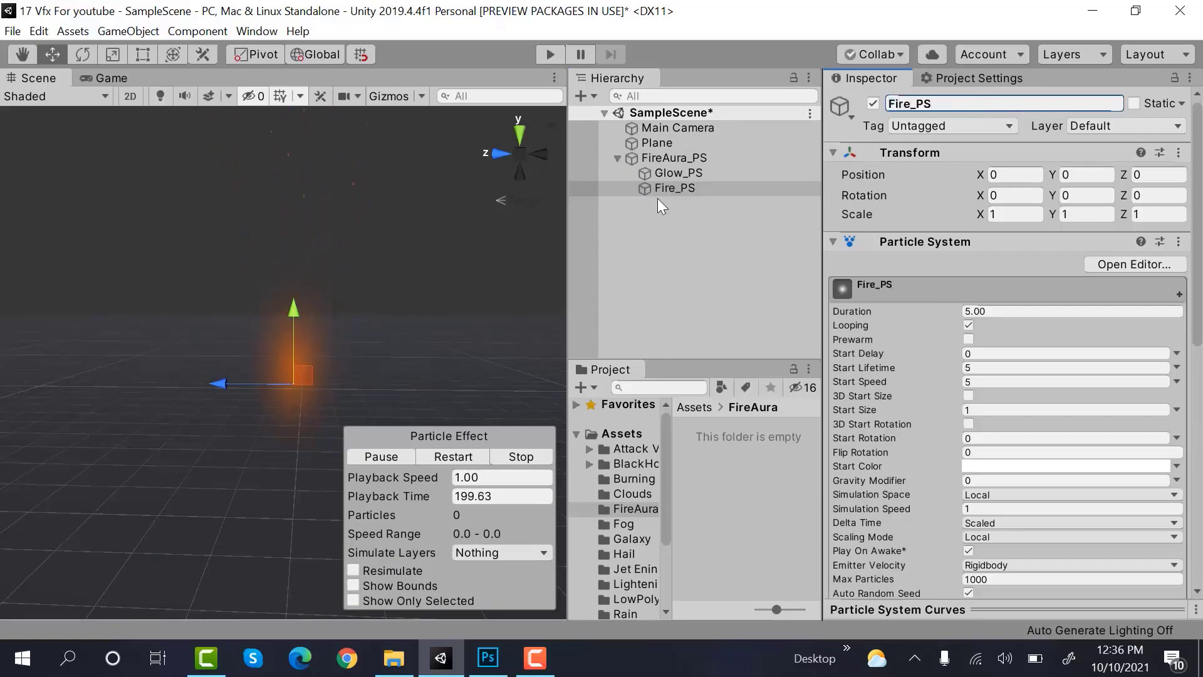
- Set the Max Particle Size in Fire_PS's Renderer to 3
shift+click(690, 175)
scroll(1012, 438, down, 8)
click(1010, 476)
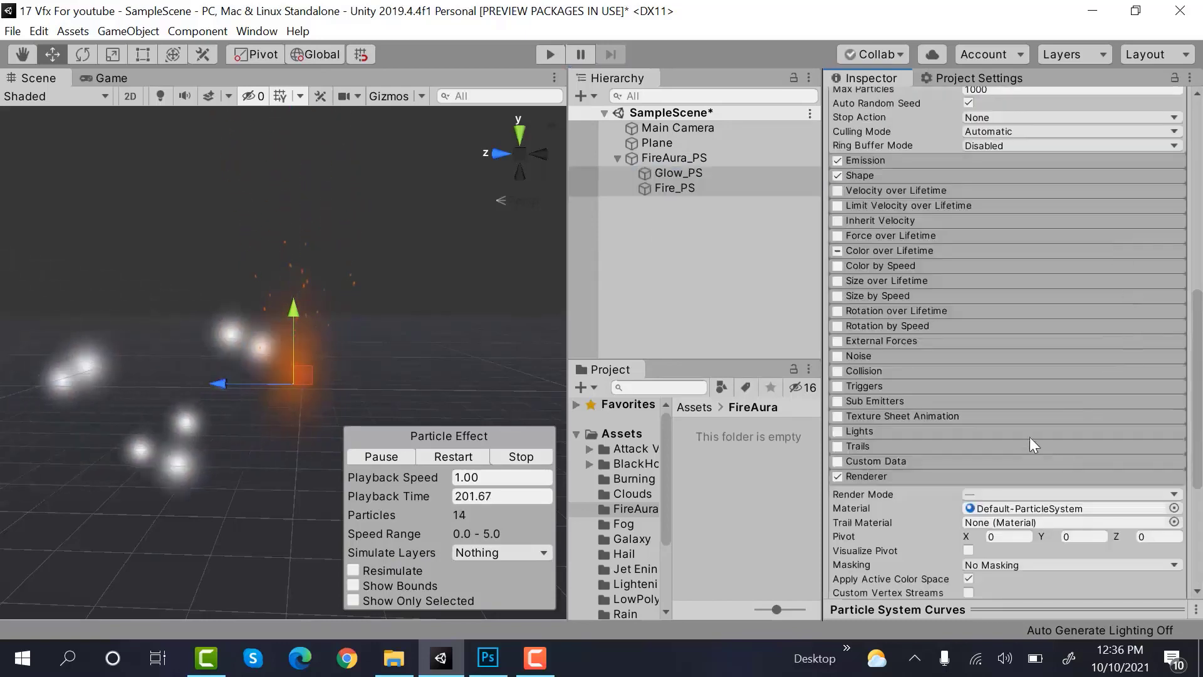
click(732, 186)
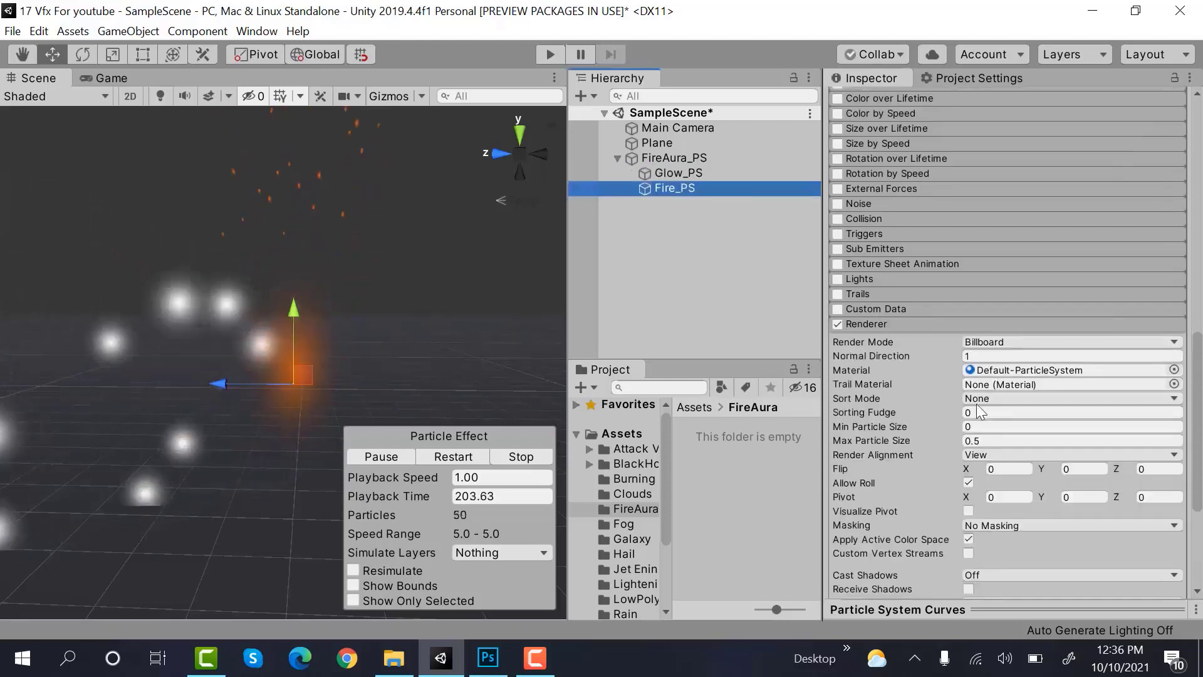
click(1001, 438)
text(3)
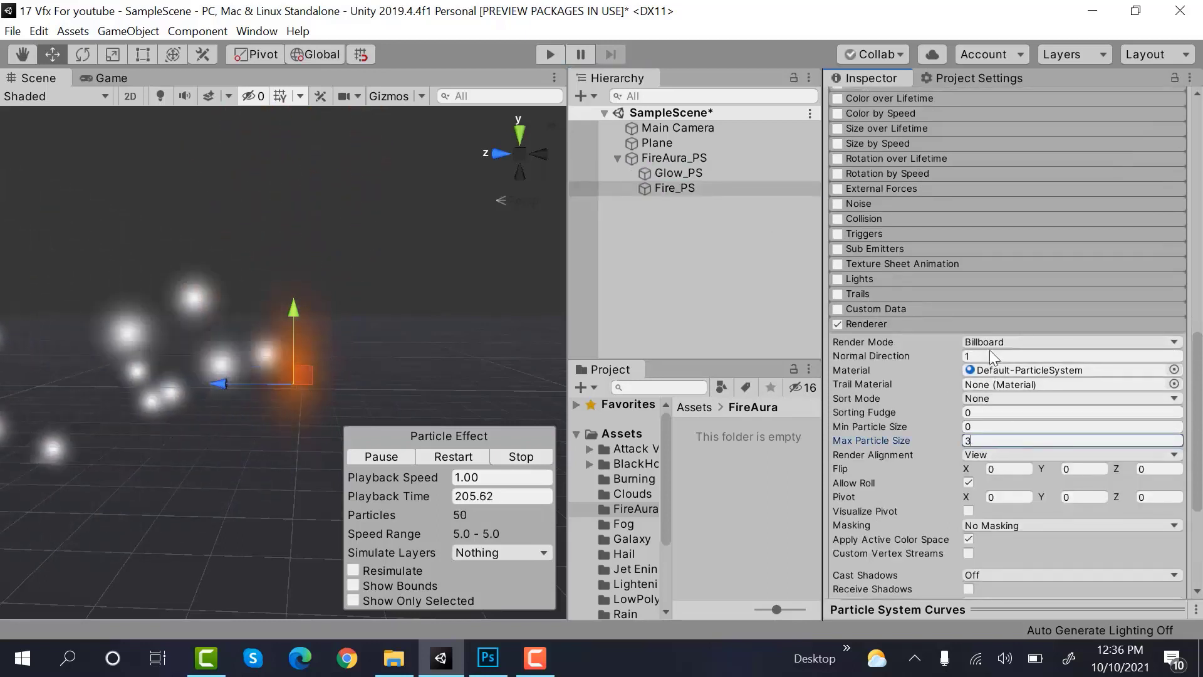
- Set Fire_PS's Duration to 1 and its Start Lifetime to random between the constants 0.5 and 0.7
scroll(990, 351, up, 10)
click(999, 311)
text(1)
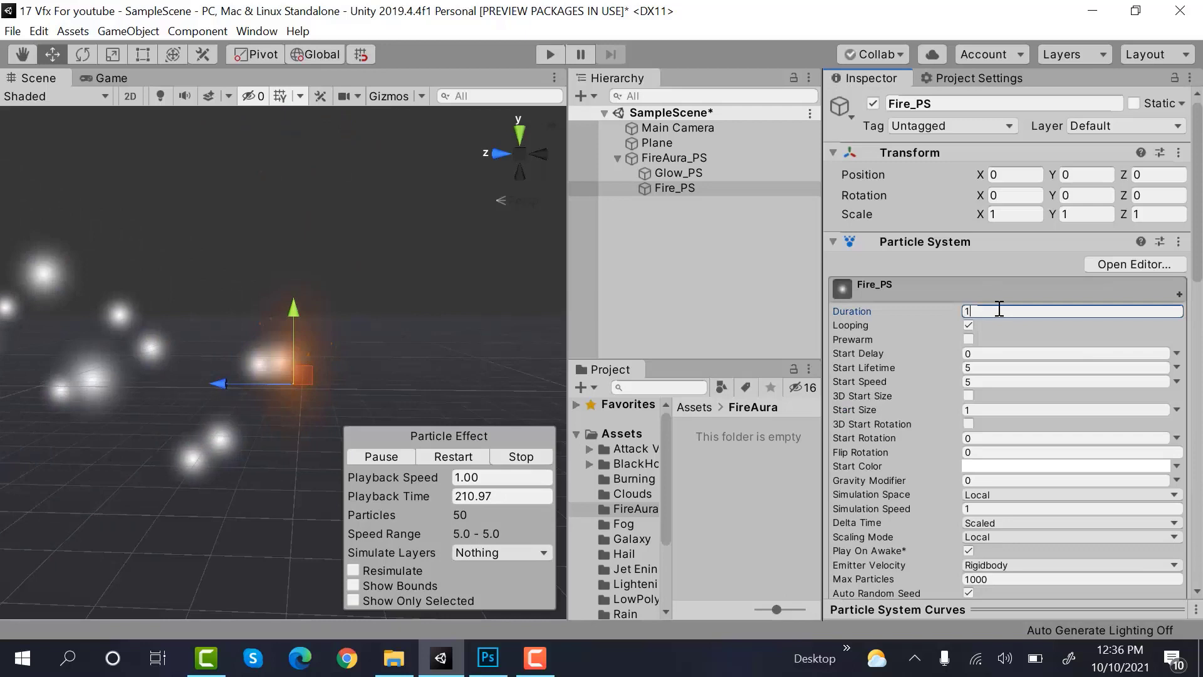
click(1177, 367)
click(1142, 424)
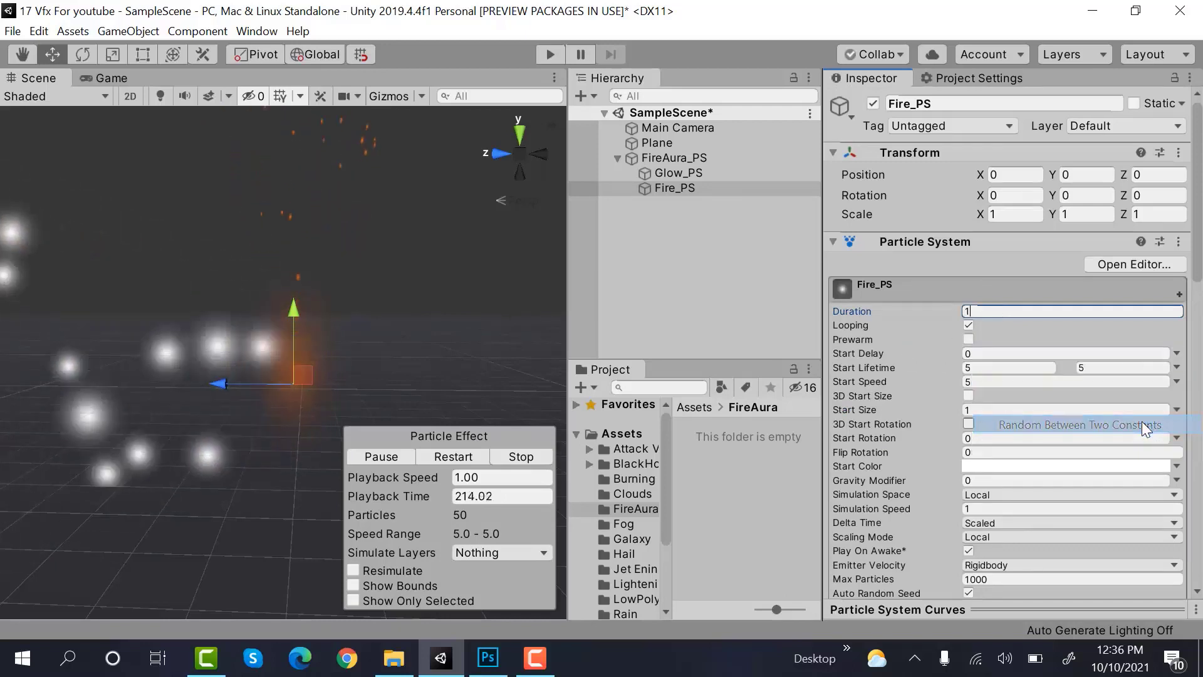
click(1033, 369)
text(0.5)
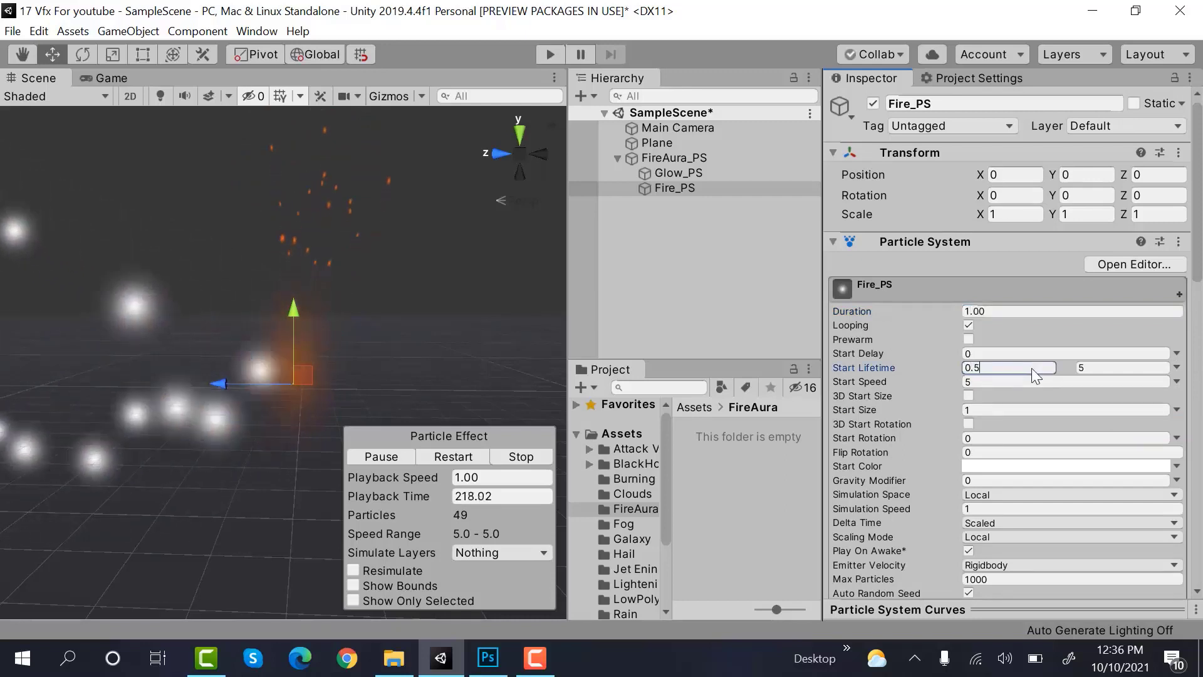
click(1105, 368)
text(0.)
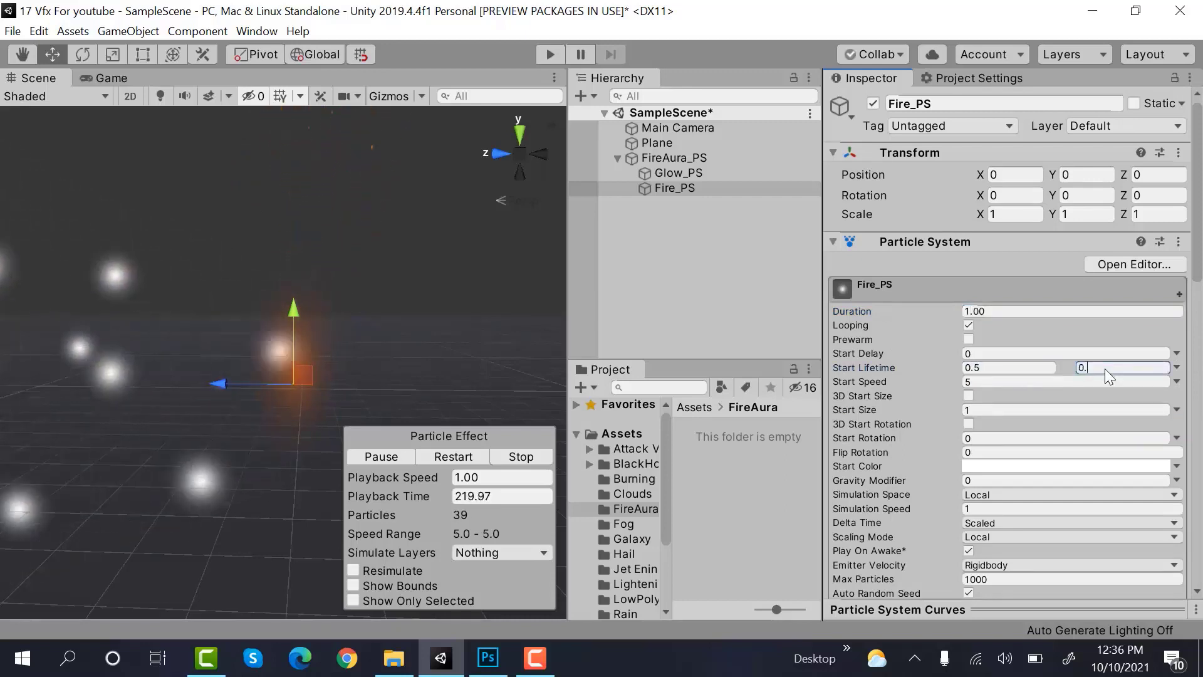
text(7)
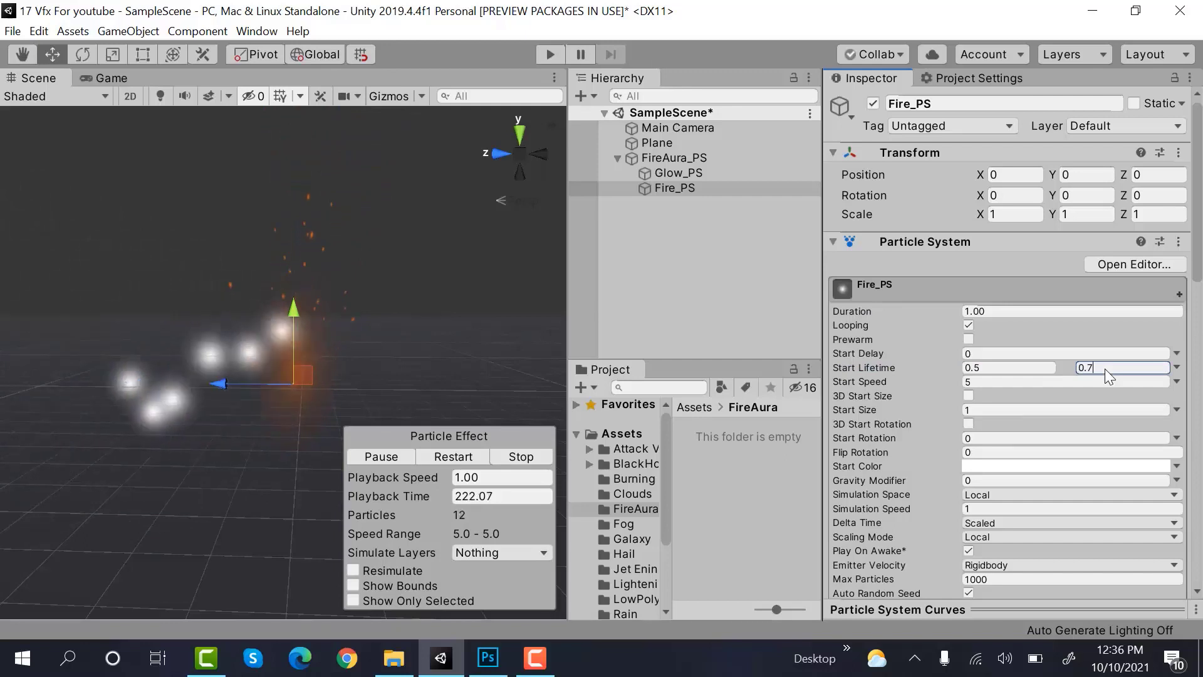
- Set Fire_PS's Start Speed to random between the constants 0.2 and 0.5
click(1177, 381)
click(1140, 431)
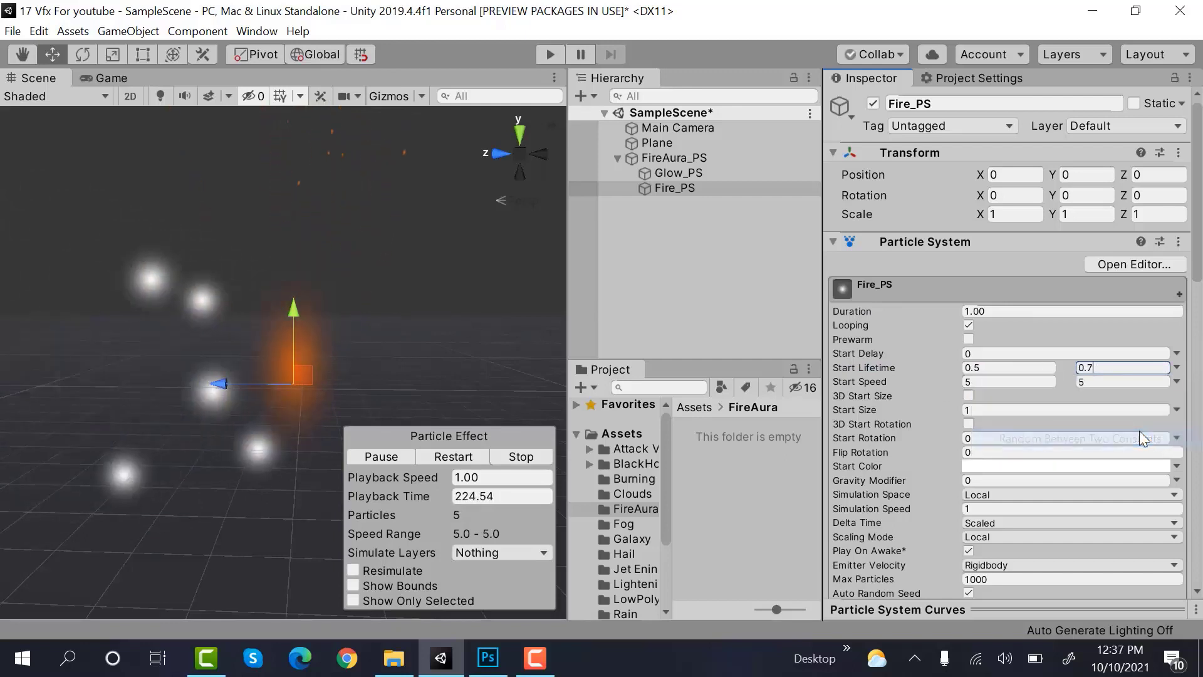
click(1039, 382)
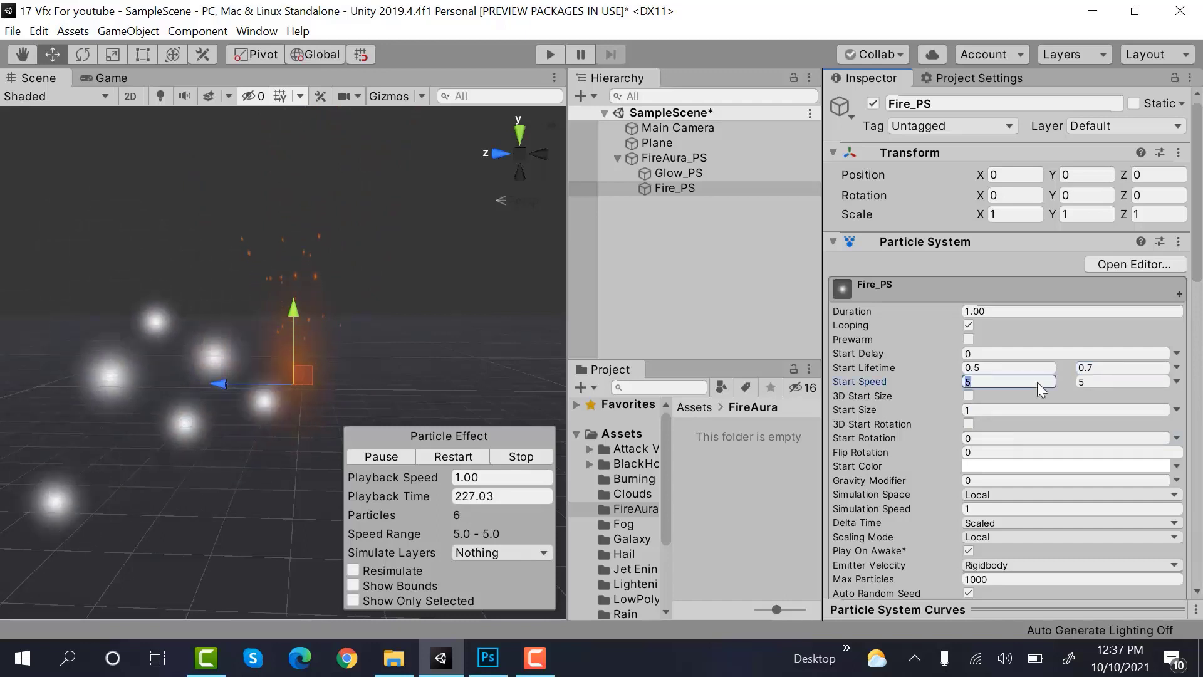
text(0)
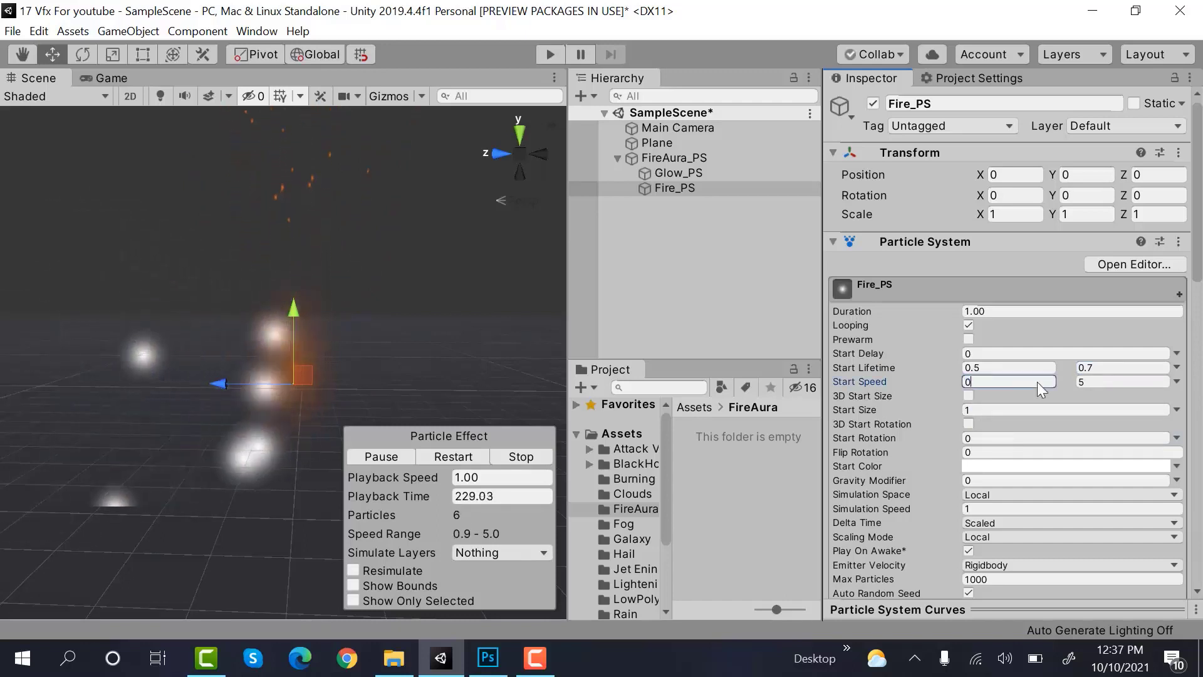
text(.2)
click(1098, 382)
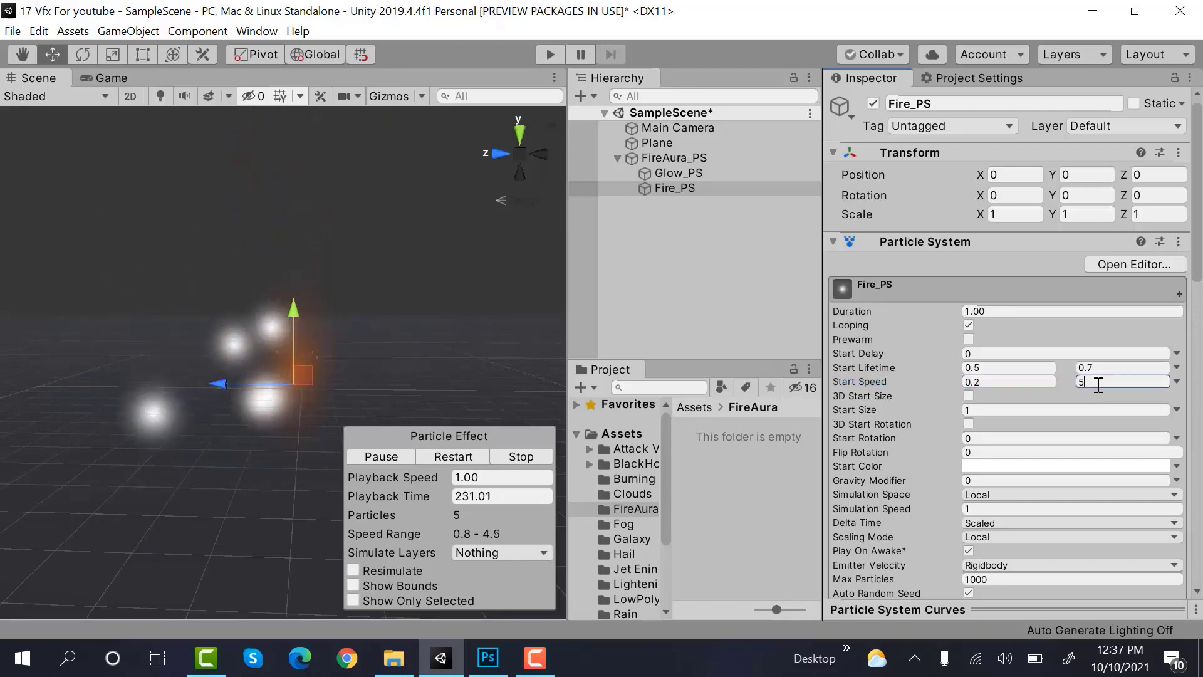
text(0.5)
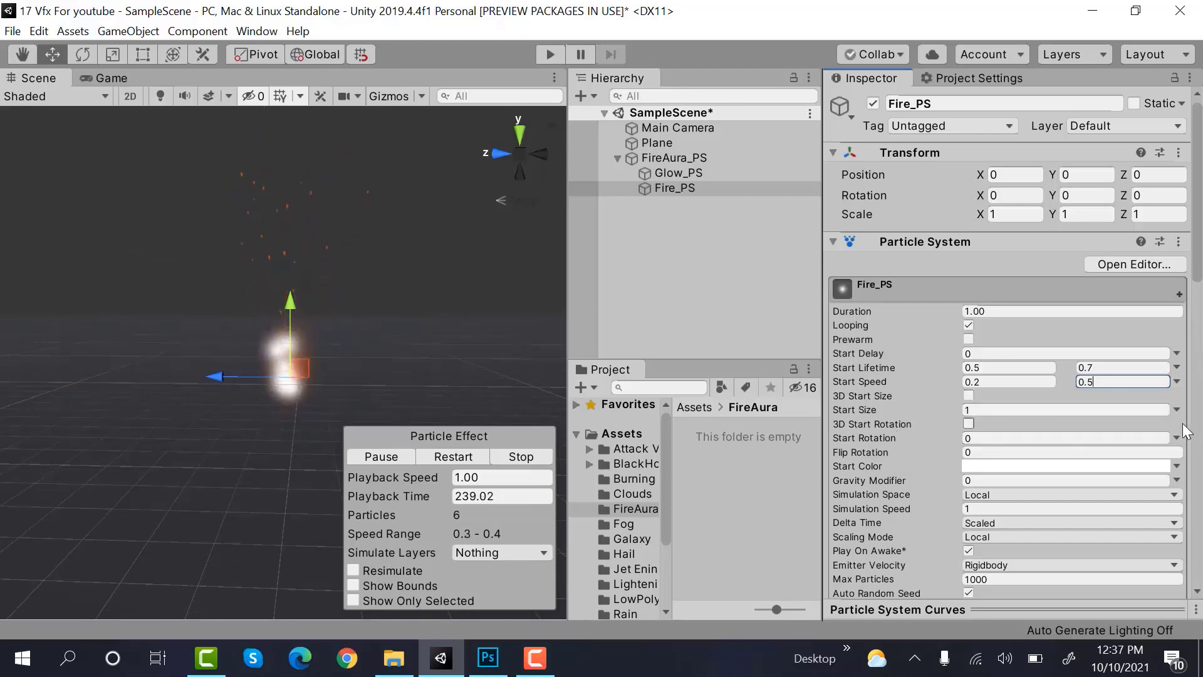
- Set Fire_PS's Start Rotation to random between the constants 0 and 360
click(1177, 438)
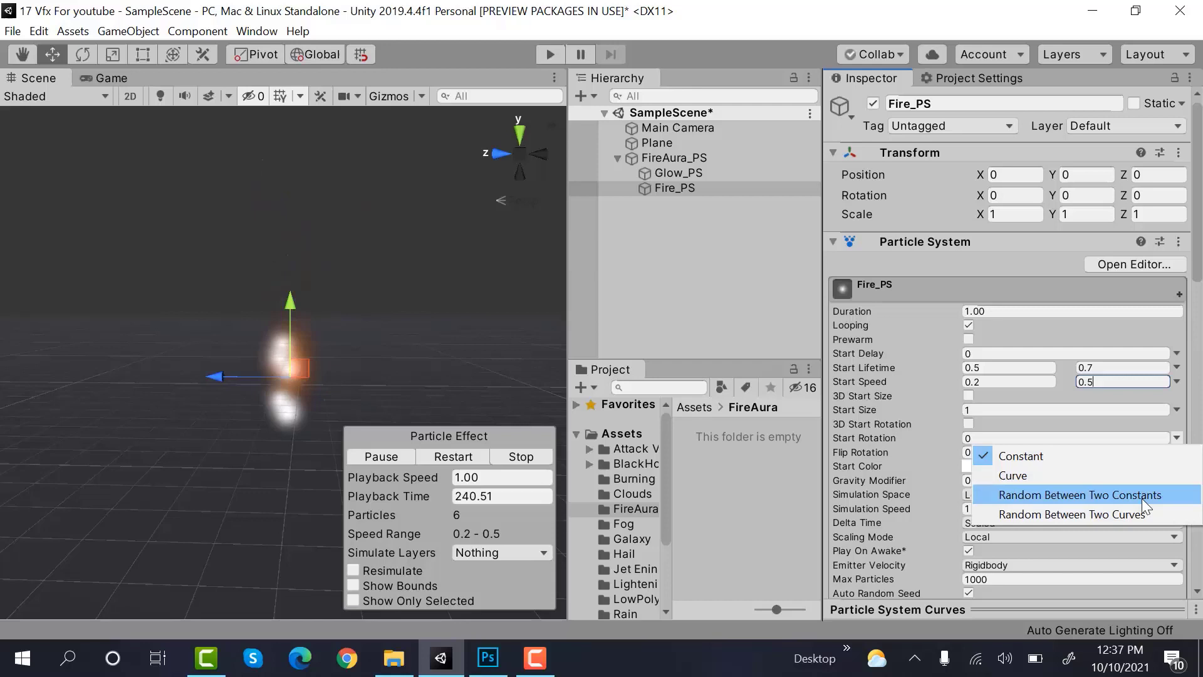
click(1142, 495)
click(1123, 438)
text(360)
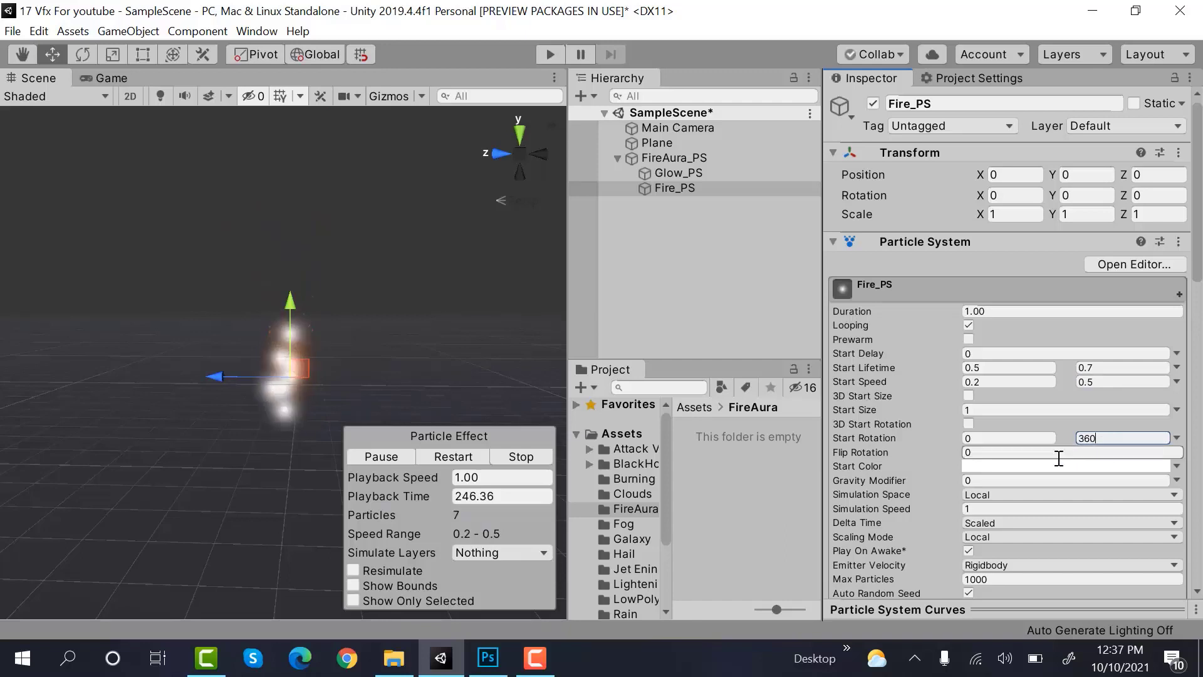
- Switch Fire_PS's Start Color to Random Between Two Colors and make the first color orange F8A23B
click(1178, 467)
click(1131, 504)
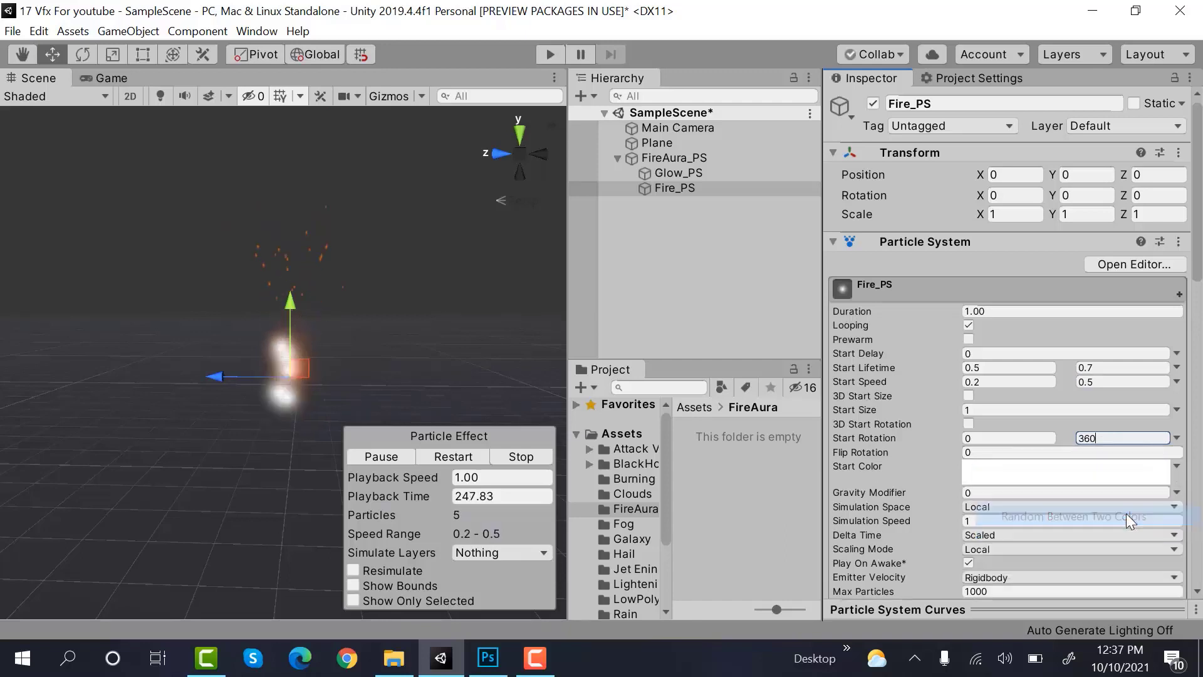
click(1094, 466)
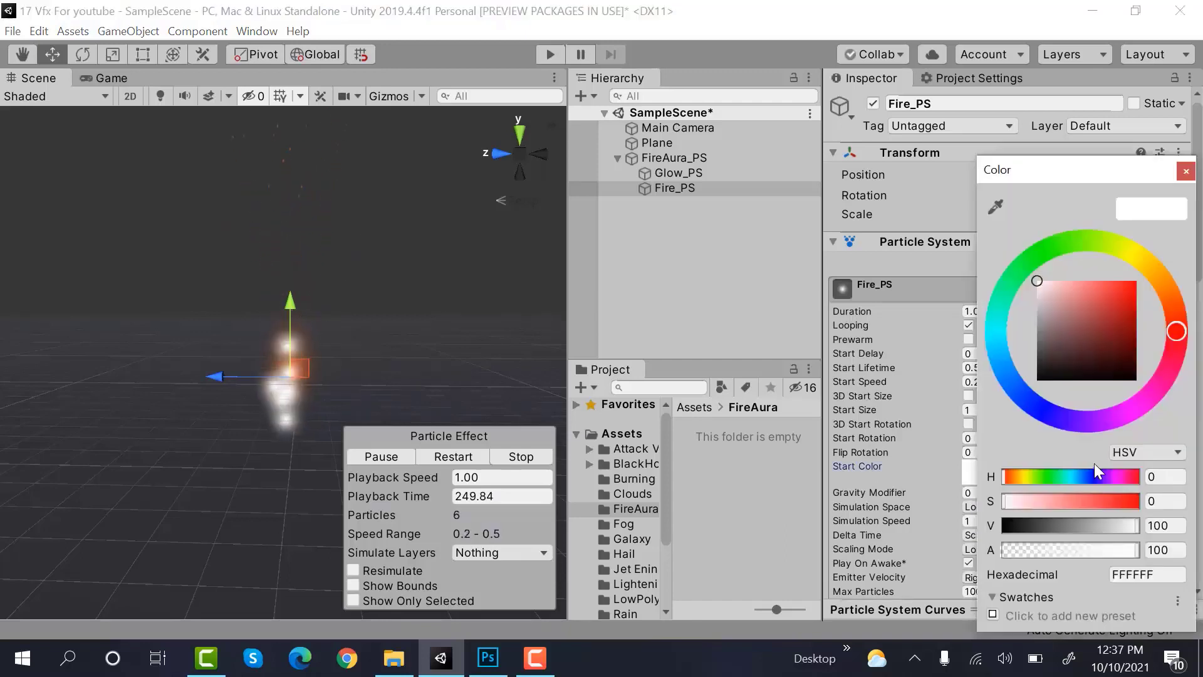
drag(1174, 284, 1163, 282)
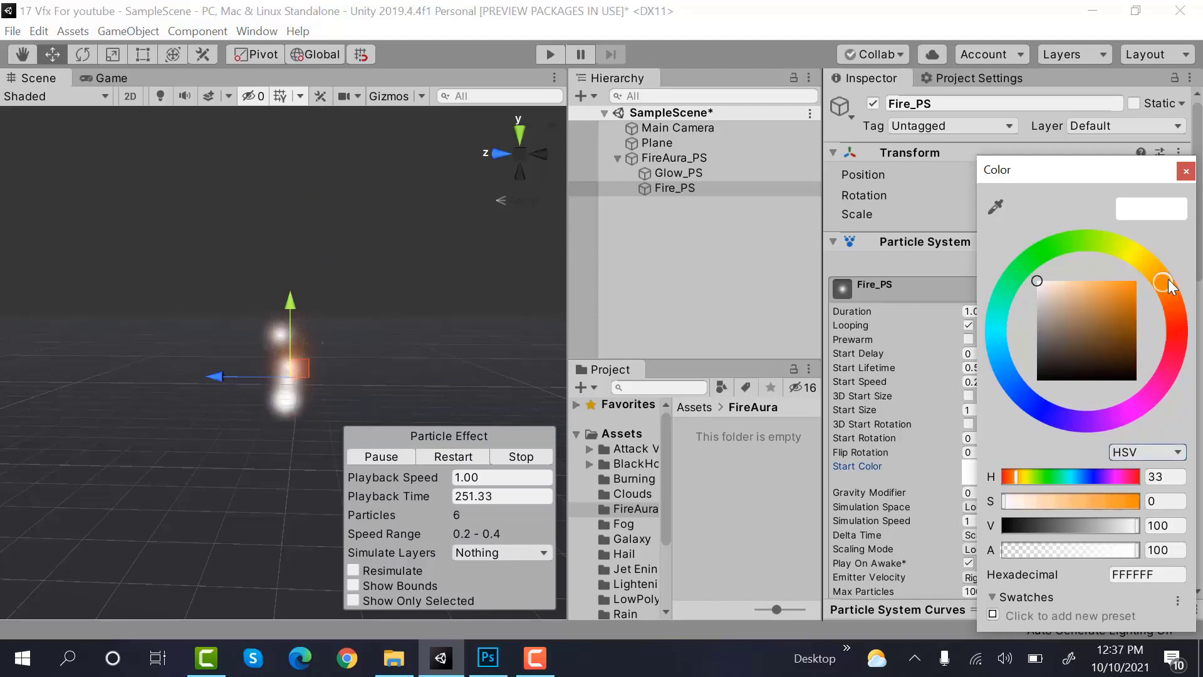
click(1114, 282)
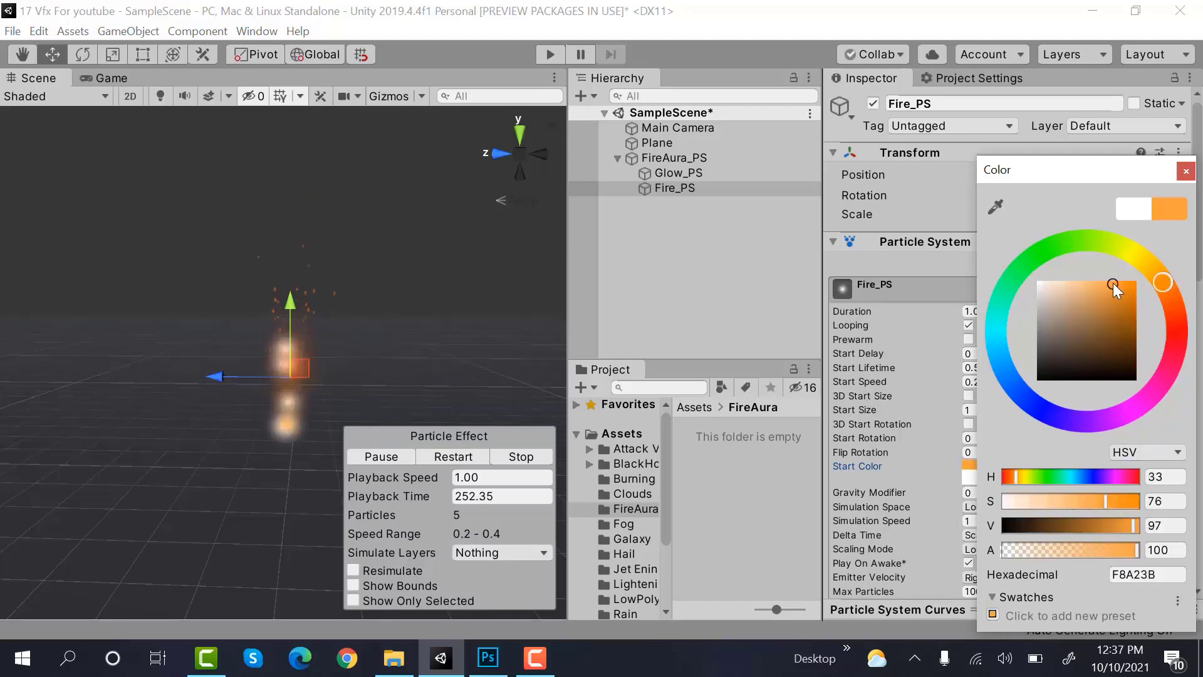
click(1187, 171)
- Set the second Start Color of Fire_PS to red FF3F33
click(1038, 479)
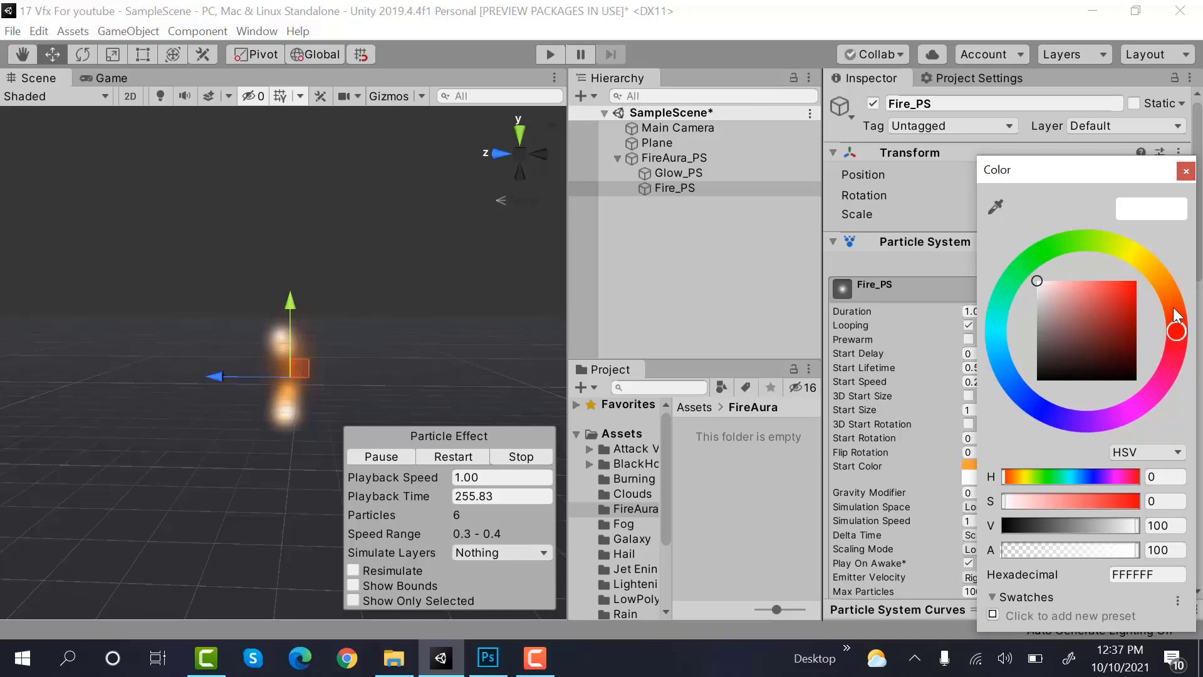
drag(1174, 313, 1176, 325)
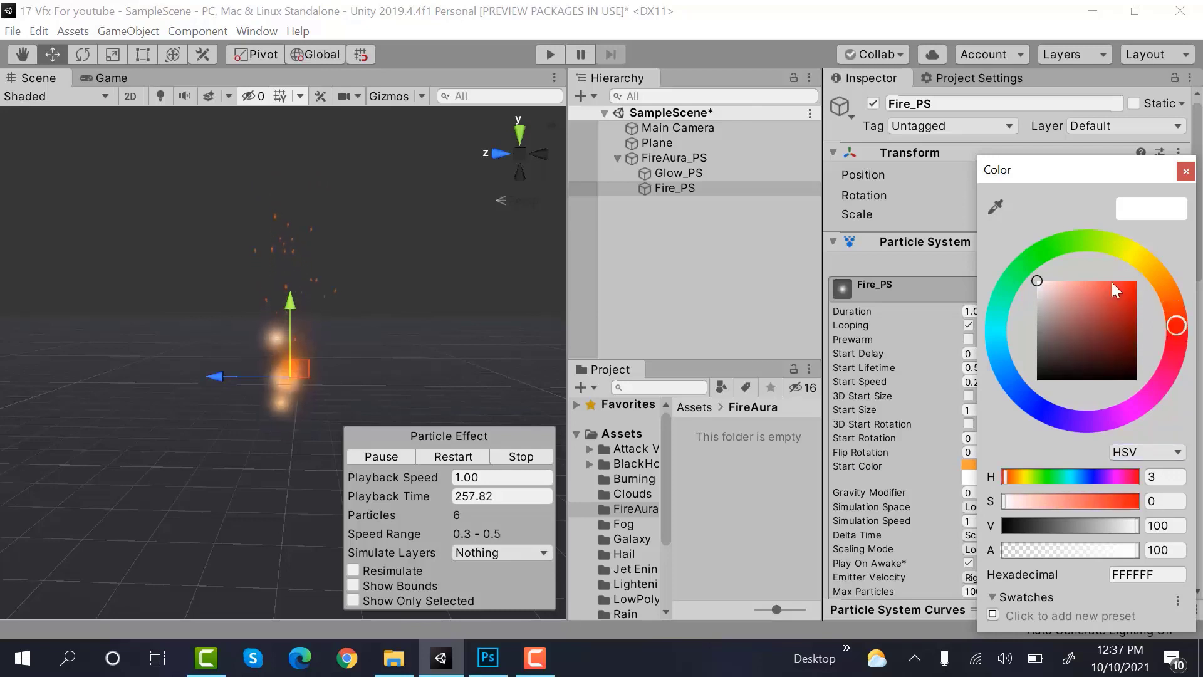
click(1111, 282)
drag(1112, 282, 1117, 280)
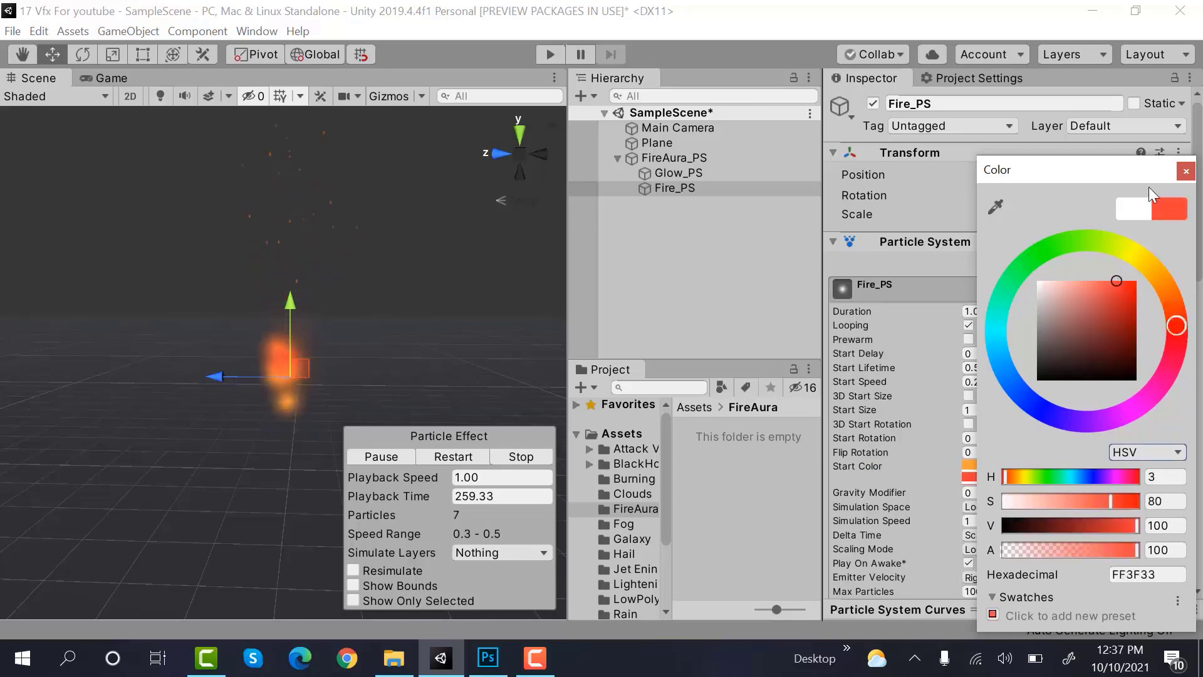
click(1185, 171)
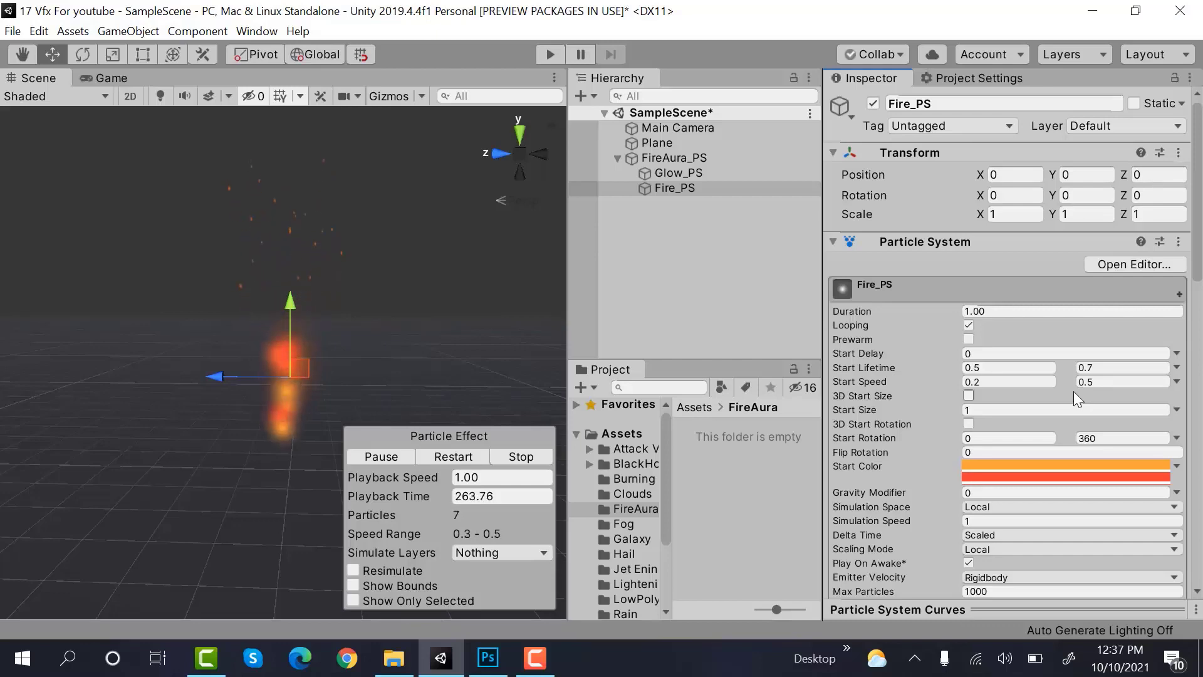
- Set Fire_PS's emission Rate over Time to 15
scroll(954, 405, down, 10)
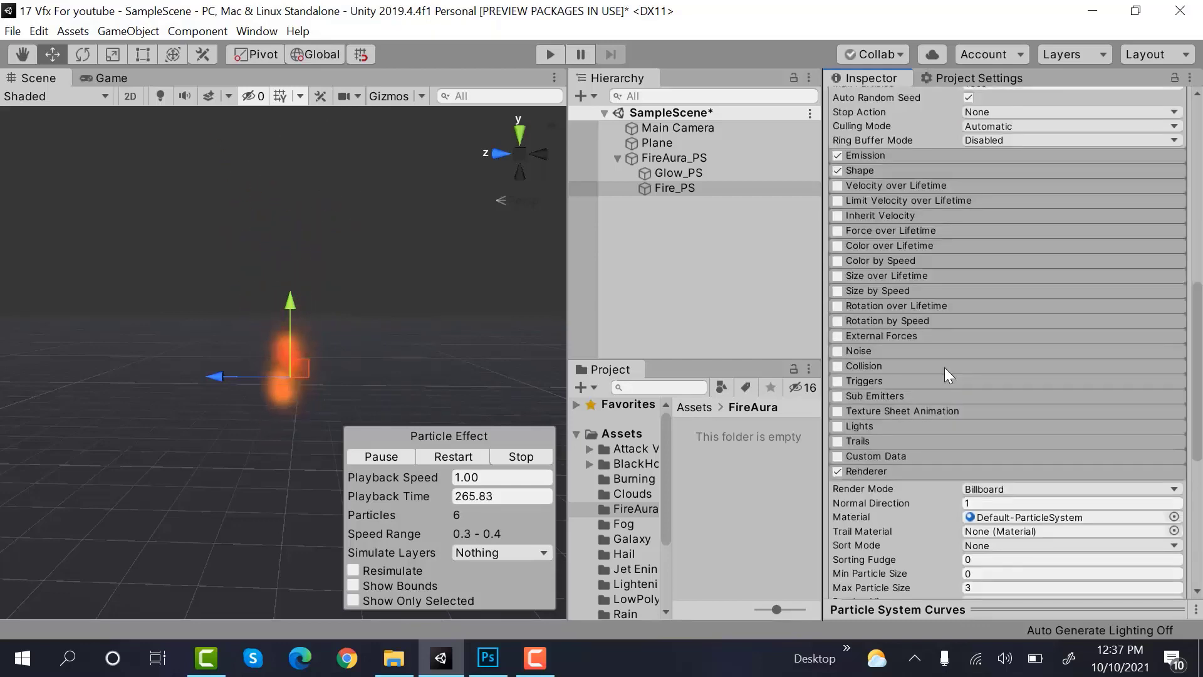
click(927, 155)
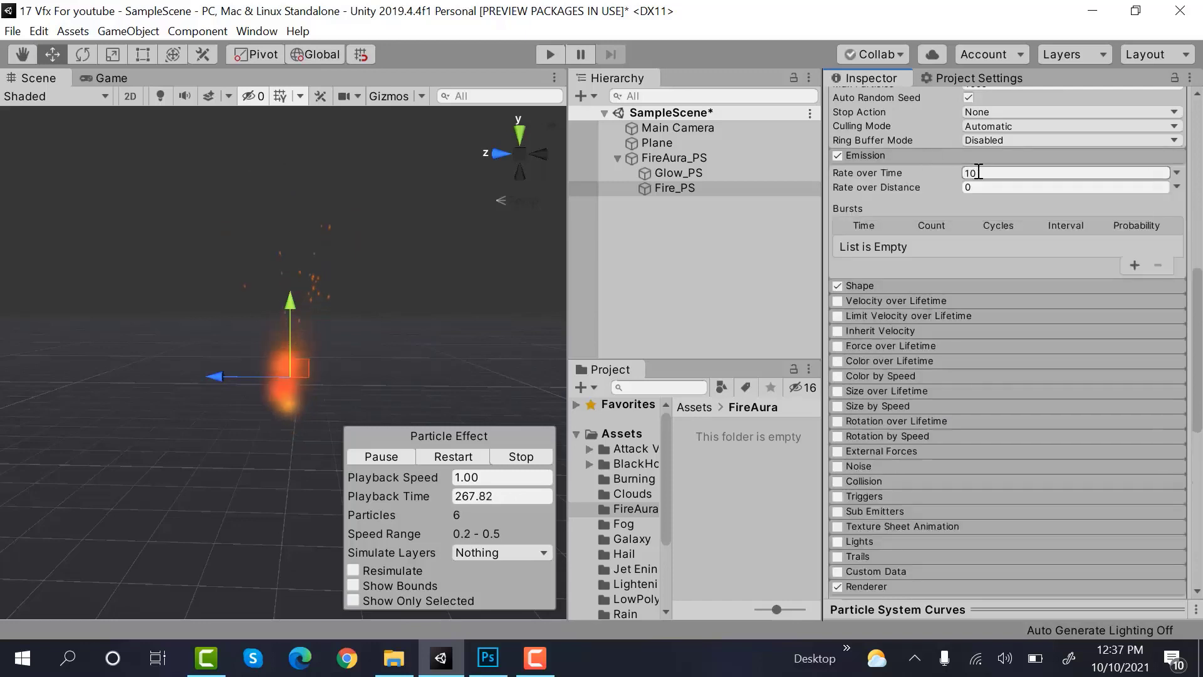
click(978, 174)
text(1)
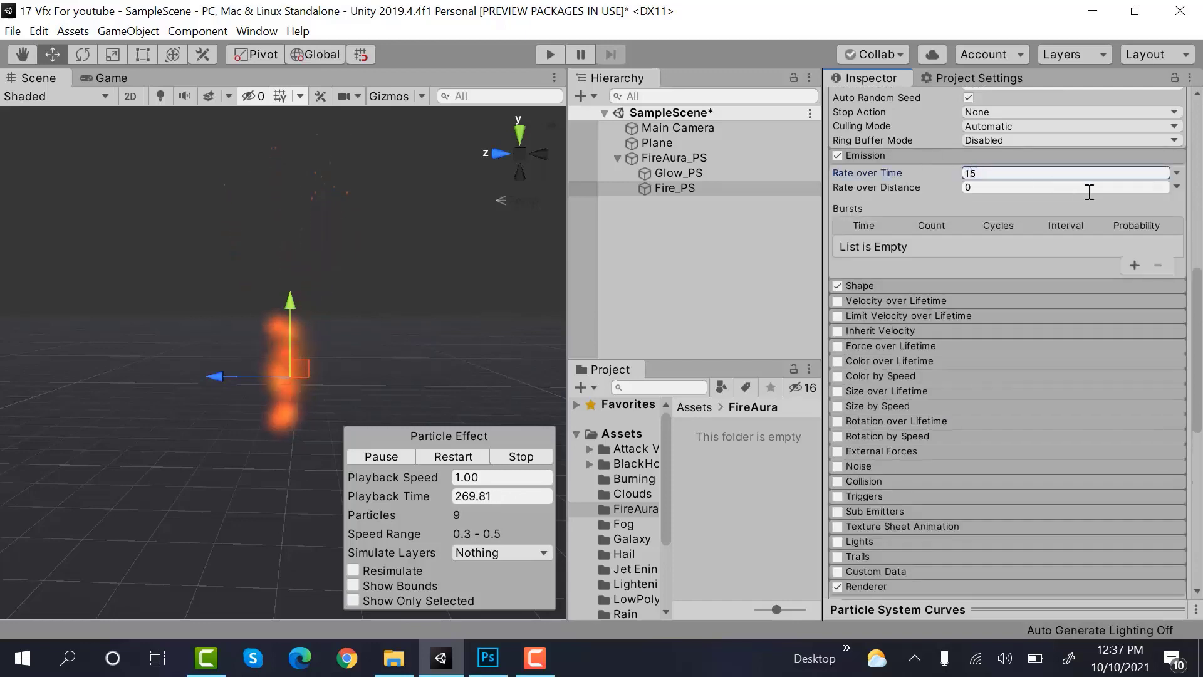
click(955, 154)
- Change Fire_PS's emitter shape to a Sphere with radius 0.1 and a Y scale of 3
click(946, 175)
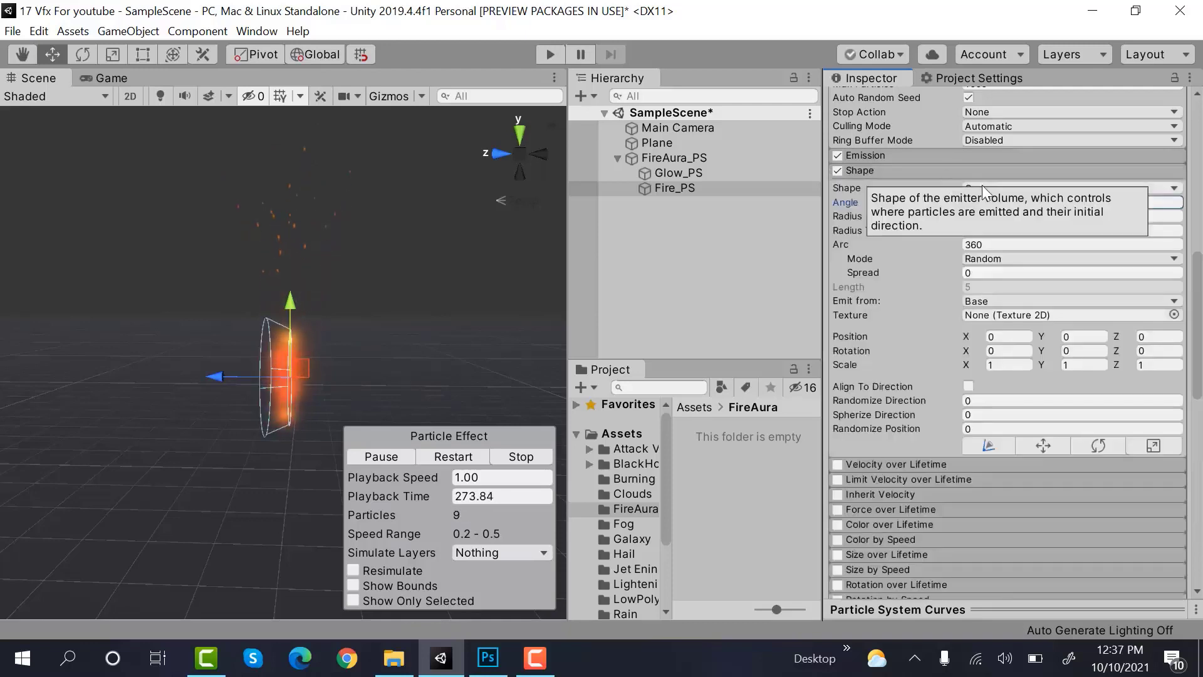
click(1009, 188)
click(1021, 204)
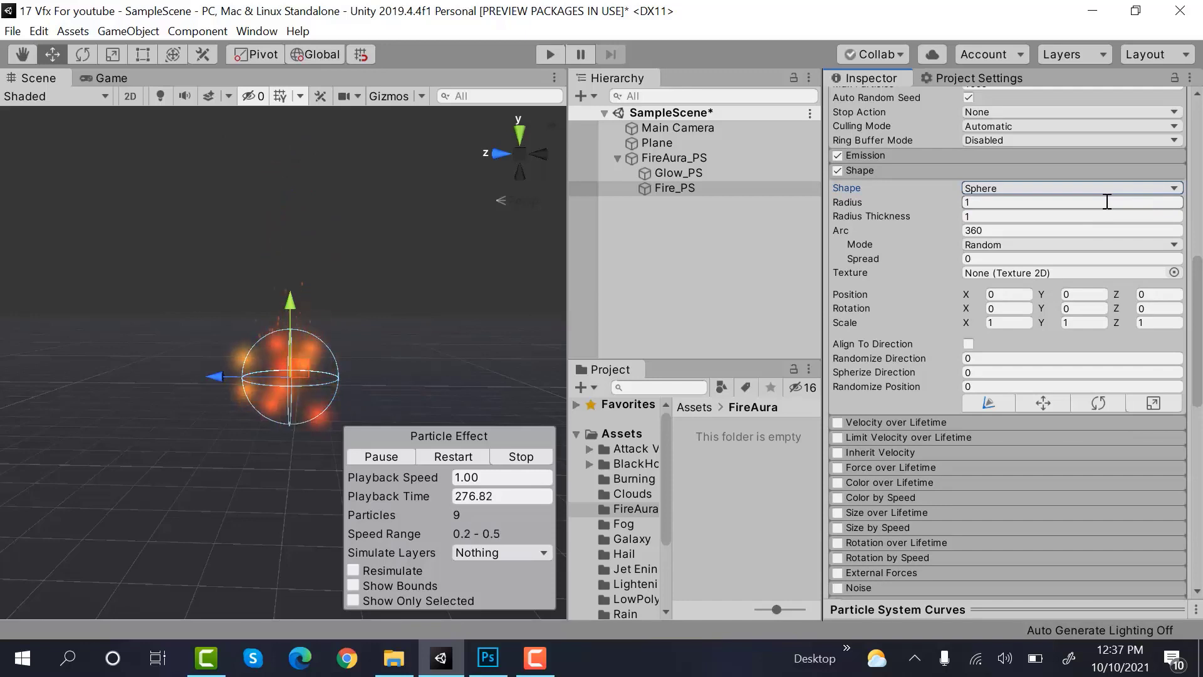
click(1107, 201)
text(0.1)
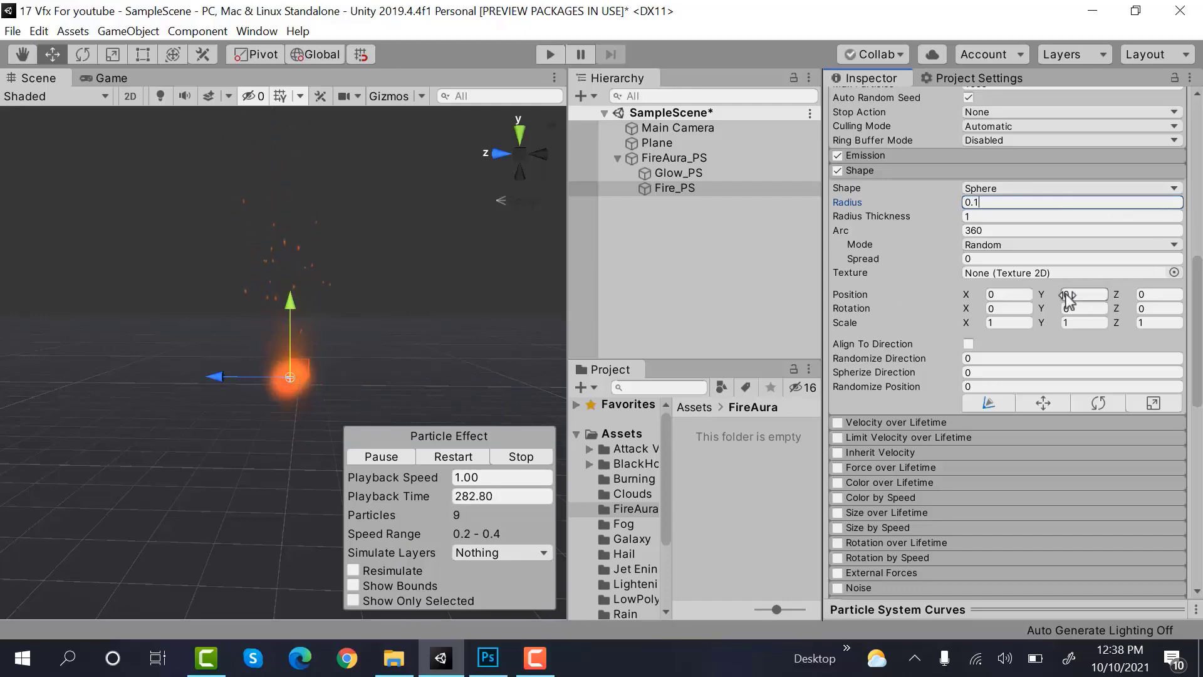
click(1071, 323)
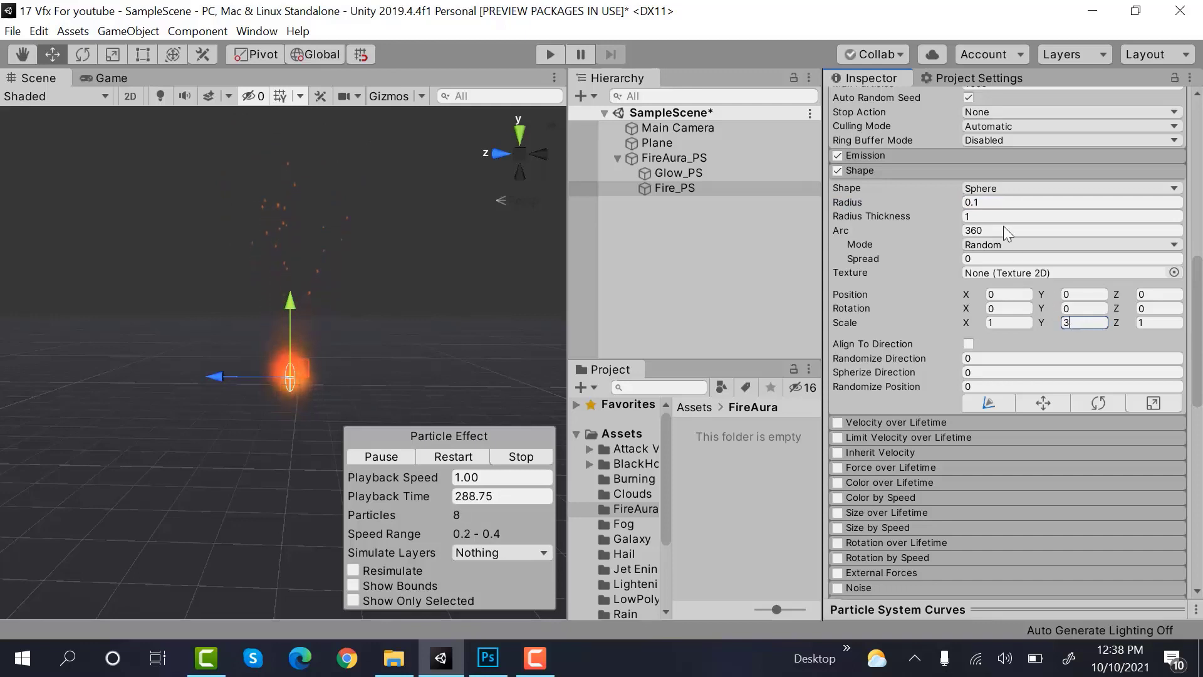
click(1001, 170)
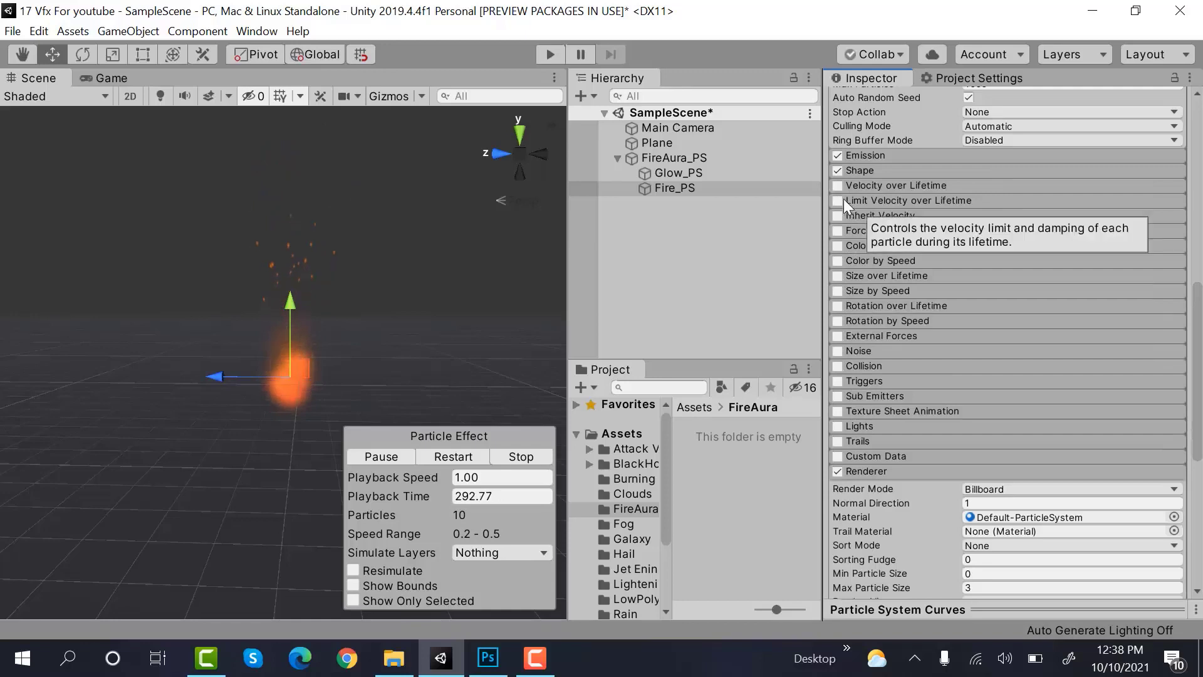
- Enable Limit Velocity over Lifetime on Fire_PS with Speed 0 and Dampen 0.1
click(860, 199)
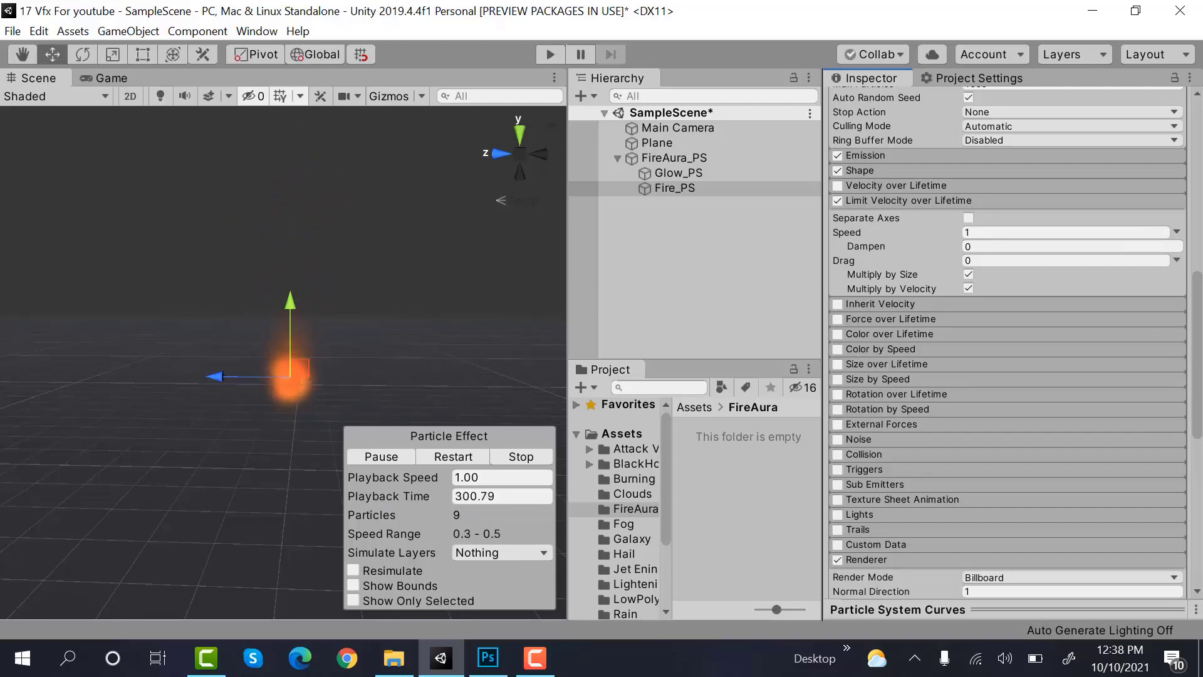
click(1000, 231)
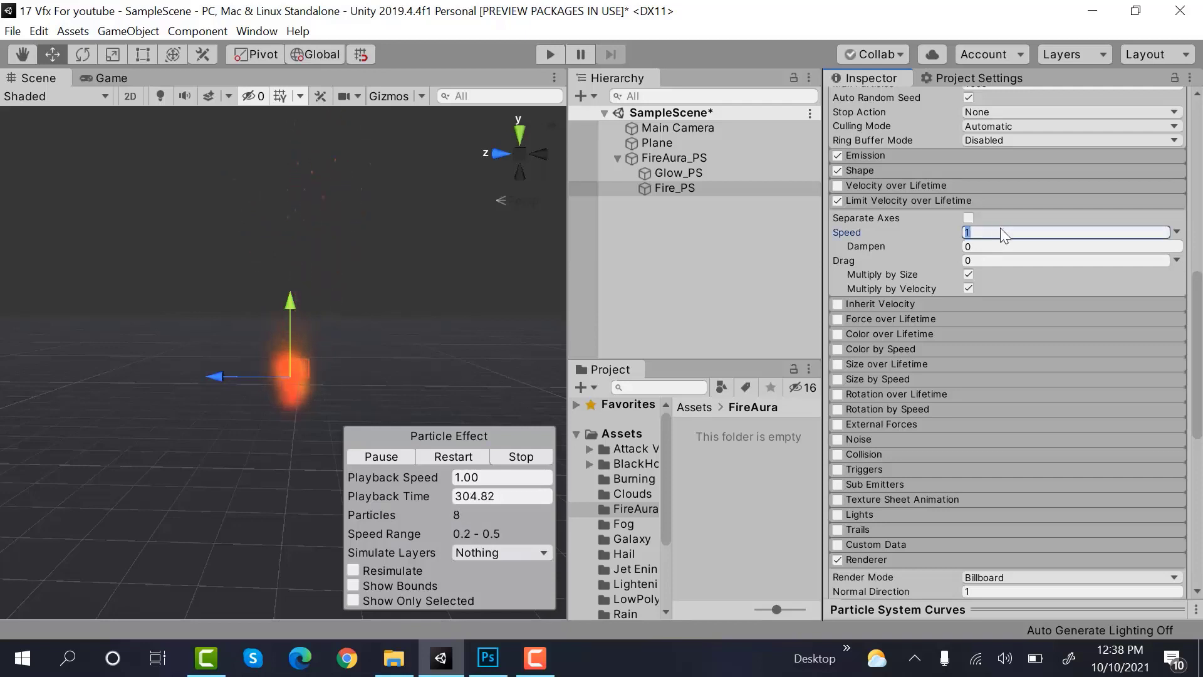
text(0)
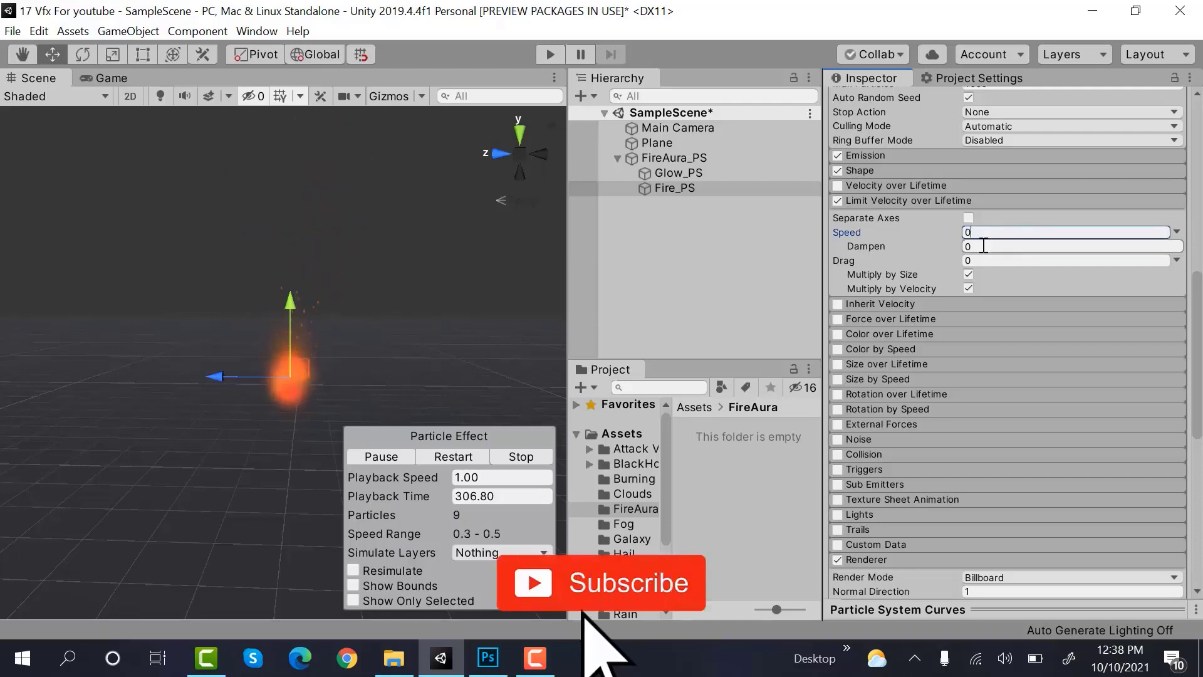
click(982, 246)
text(0.1)
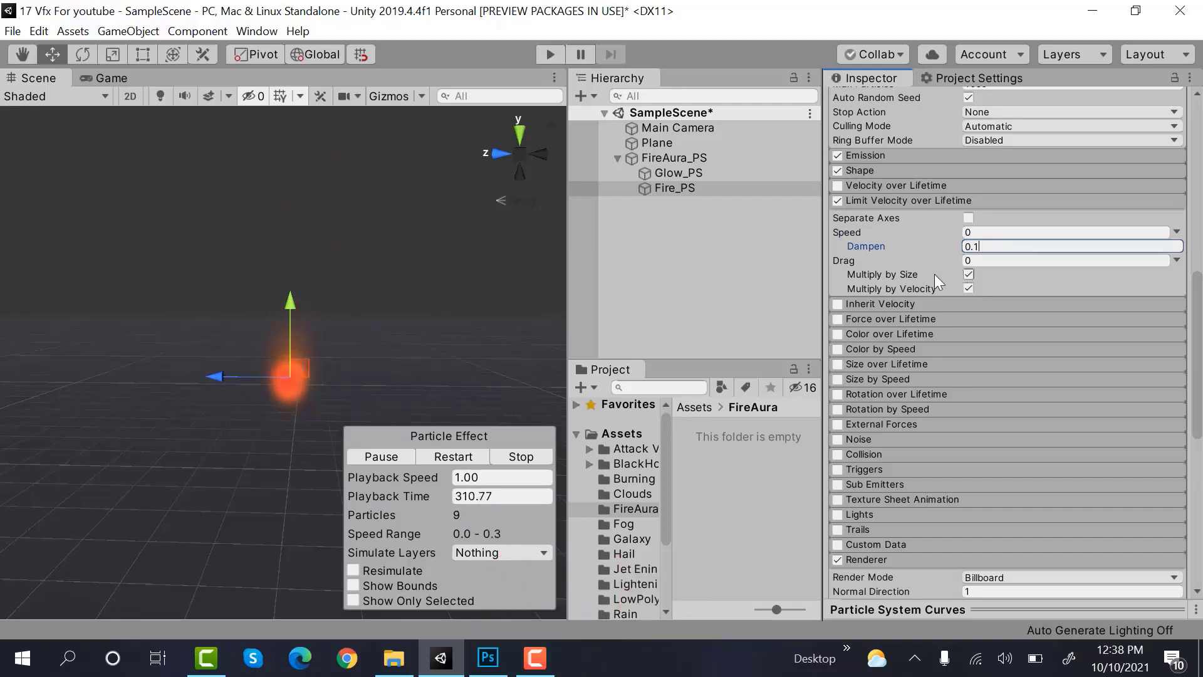
- Enable Color over Lifetime on Fire_PS with a gradient of alpha 0 at both ends and an opaque alpha key about a third along
click(920, 199)
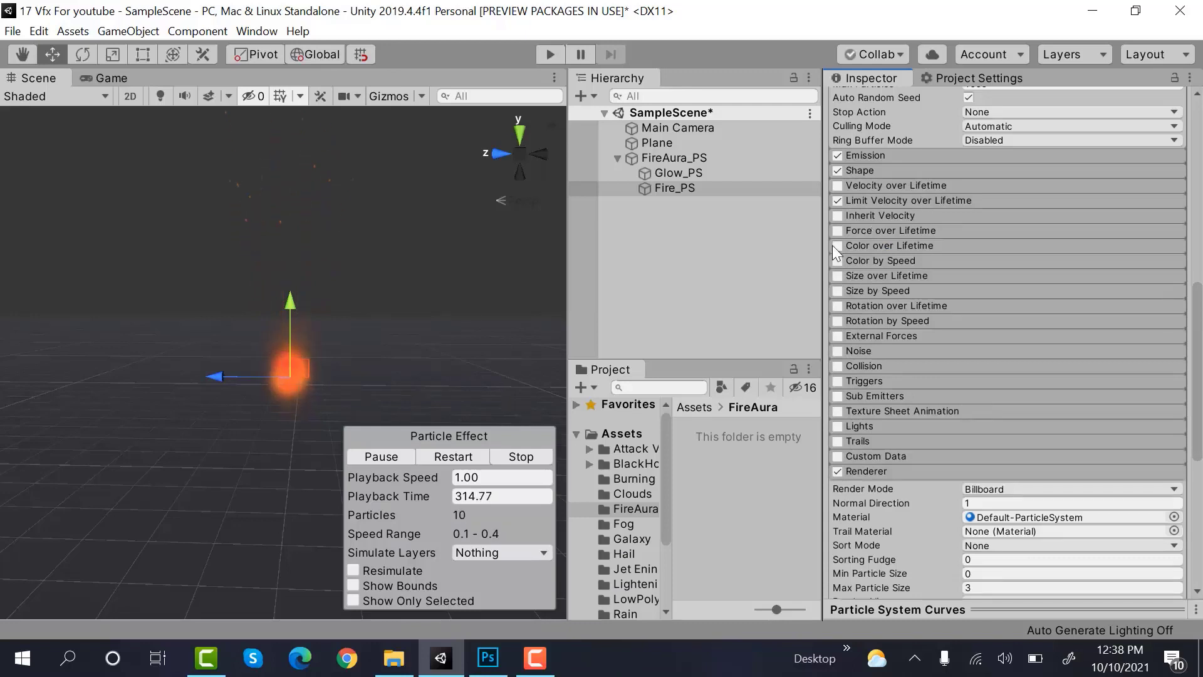
click(870, 247)
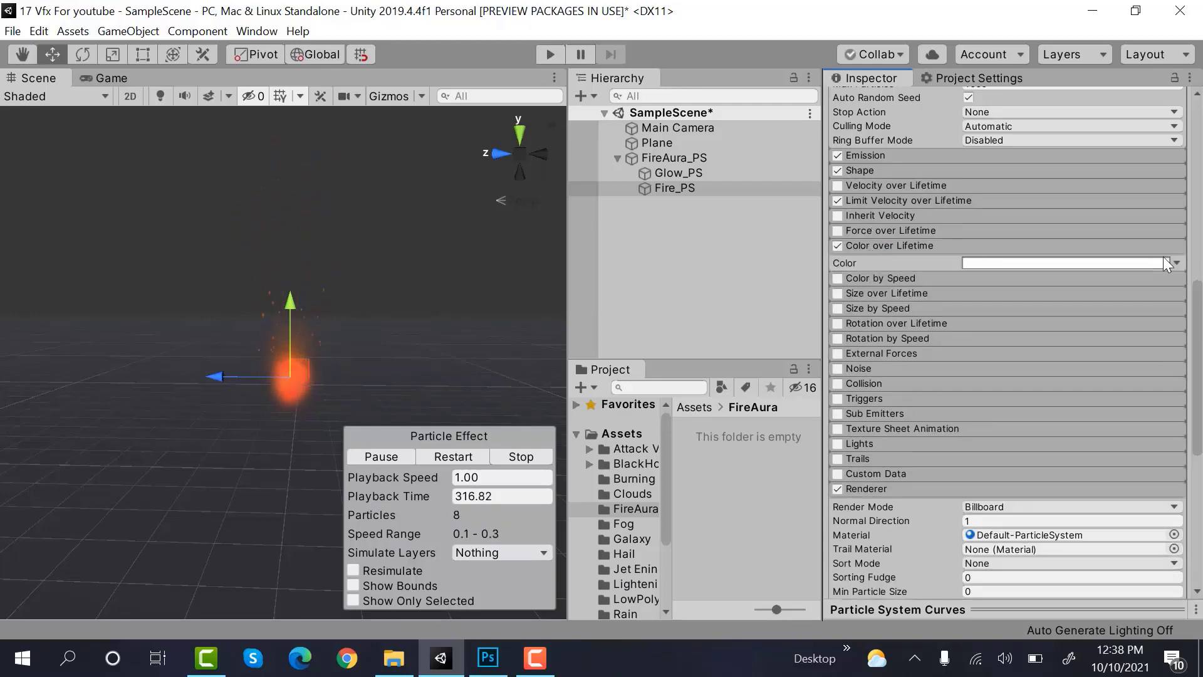
click(1130, 263)
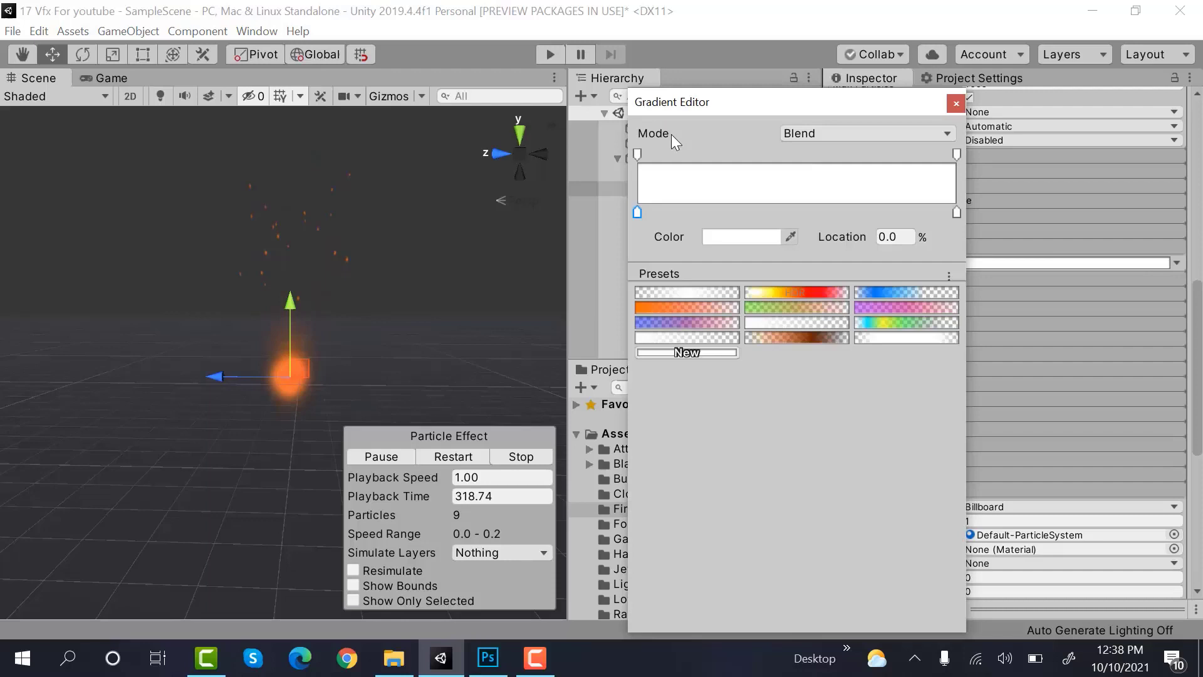
click(741, 155)
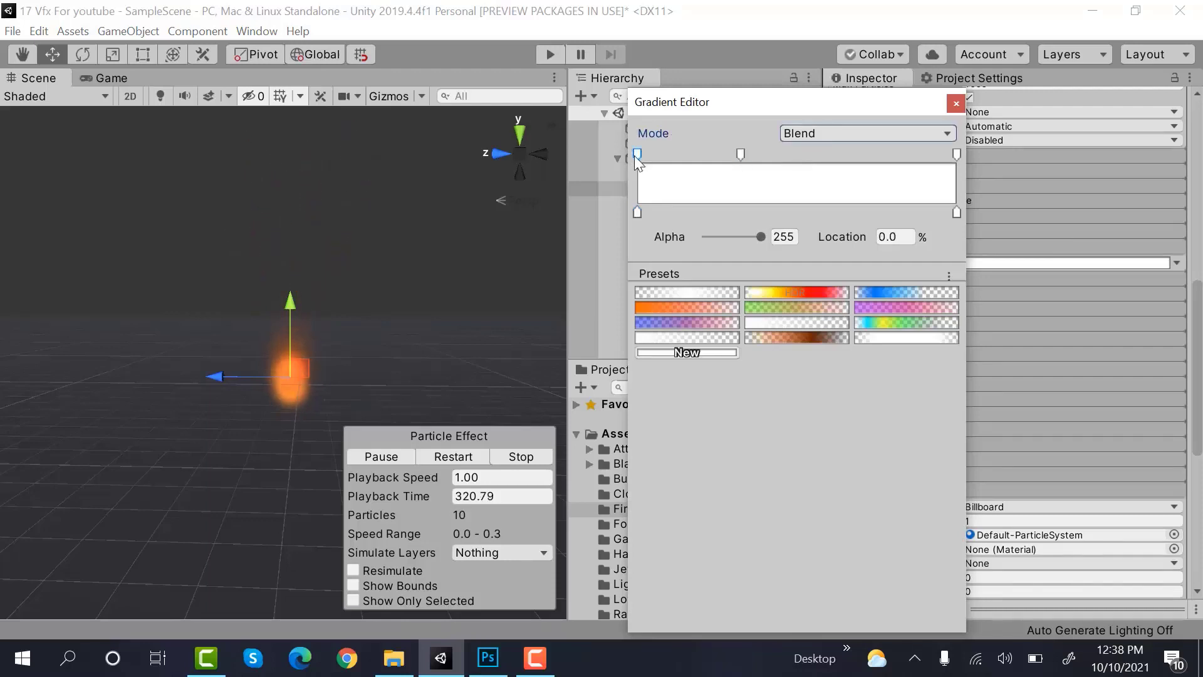
drag(760, 237, 627, 235)
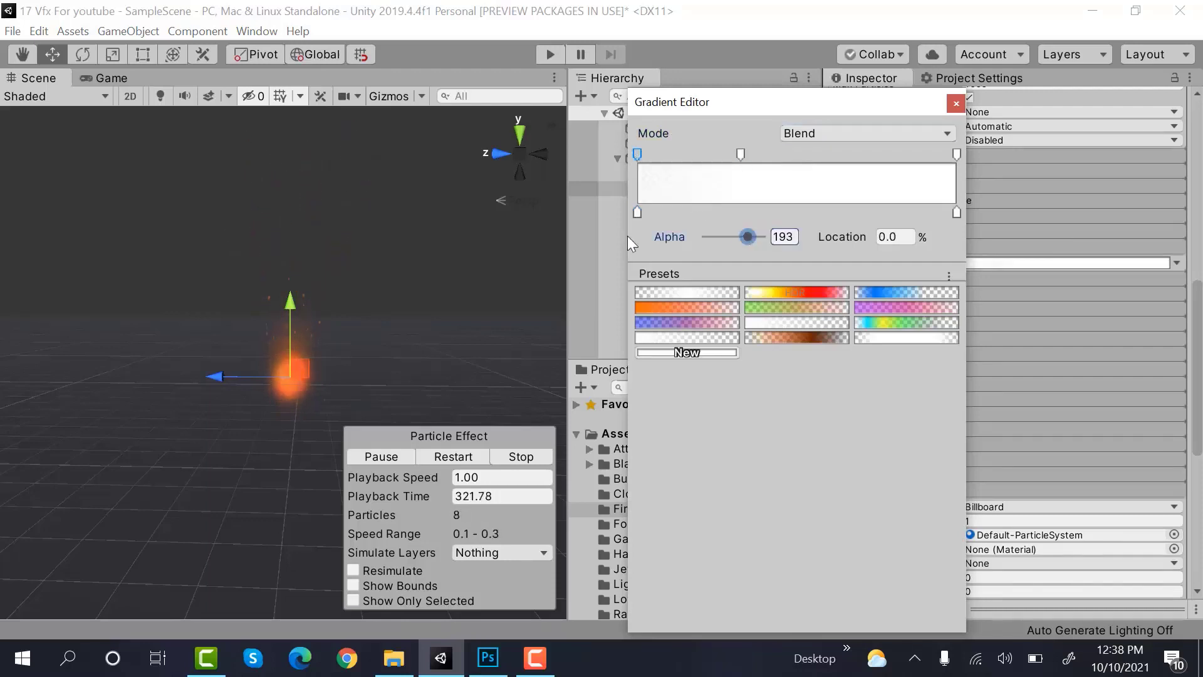
click(957, 153)
drag(759, 237, 629, 239)
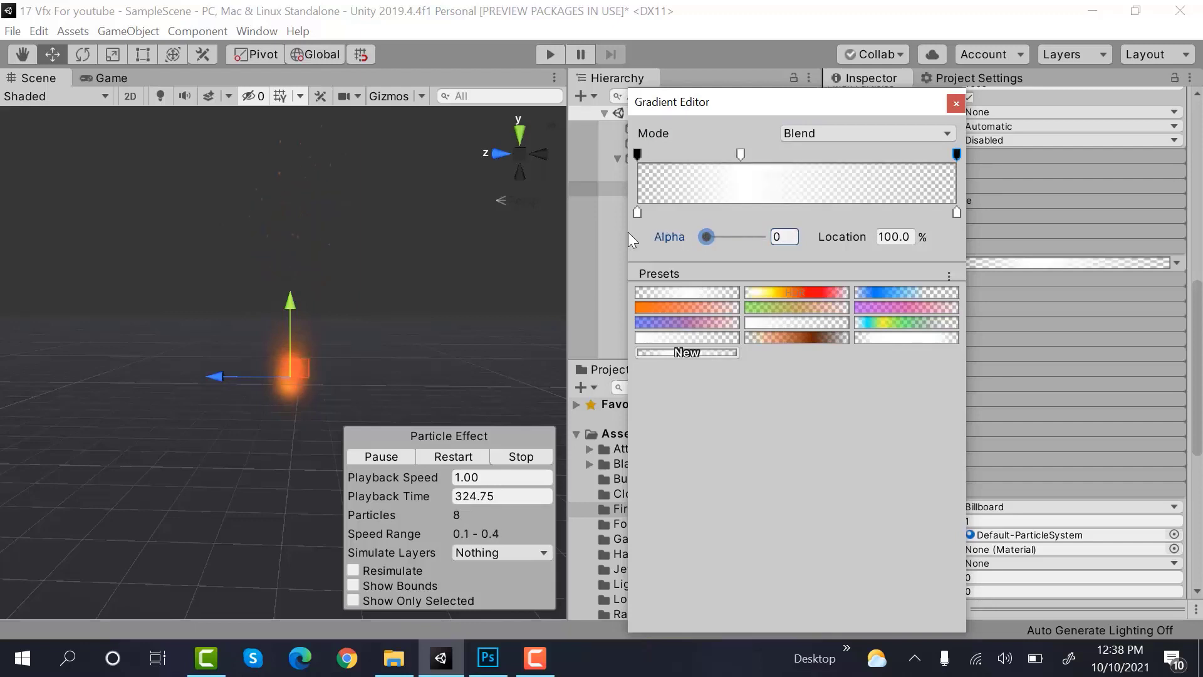
click(957, 104)
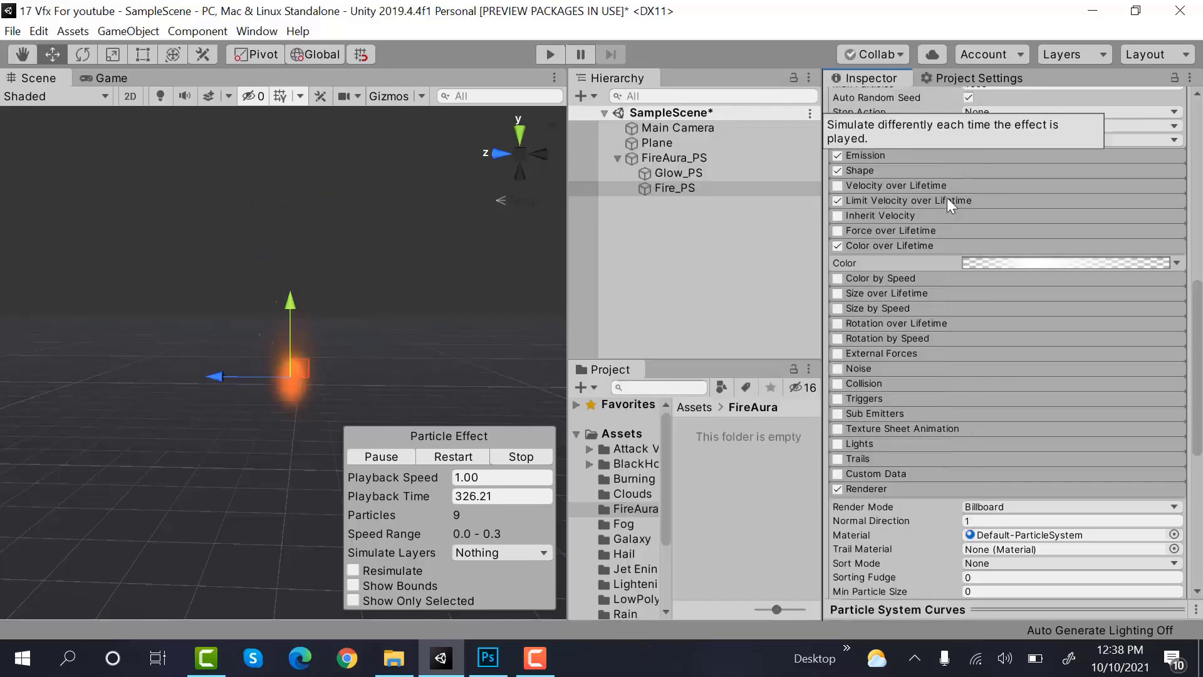
click(913, 242)
- Enable Size over Lifetime on Fire_PS with Separate Axes
scroll(855, 238, down, 1)
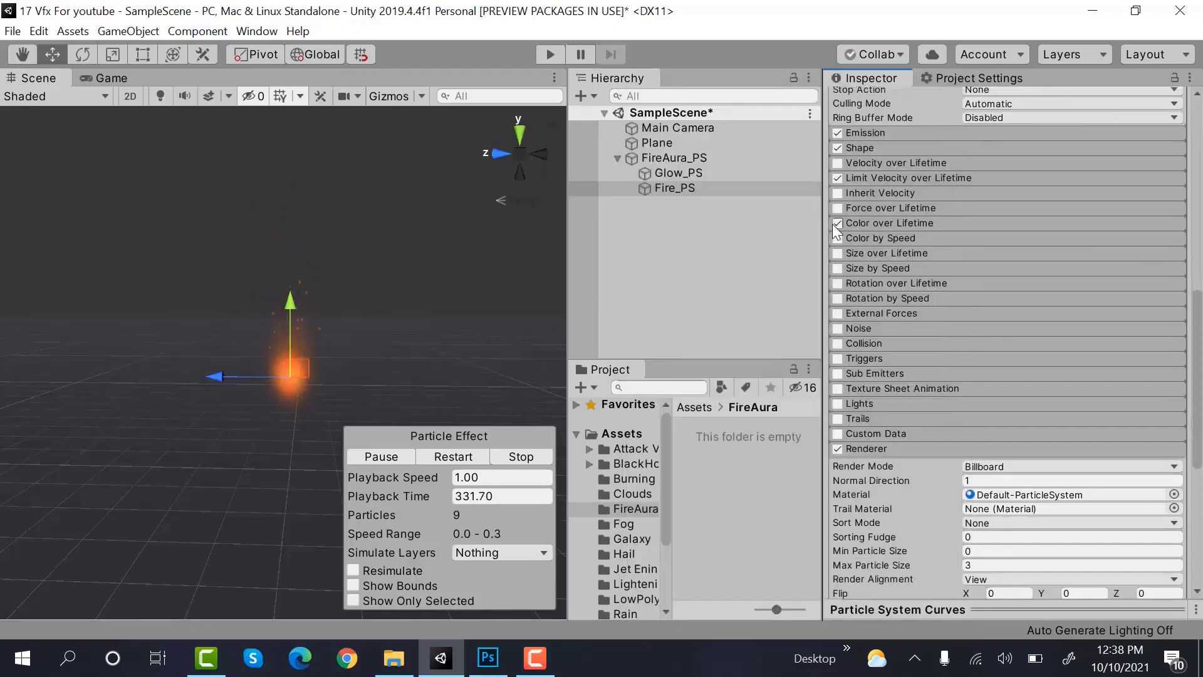
click(838, 255)
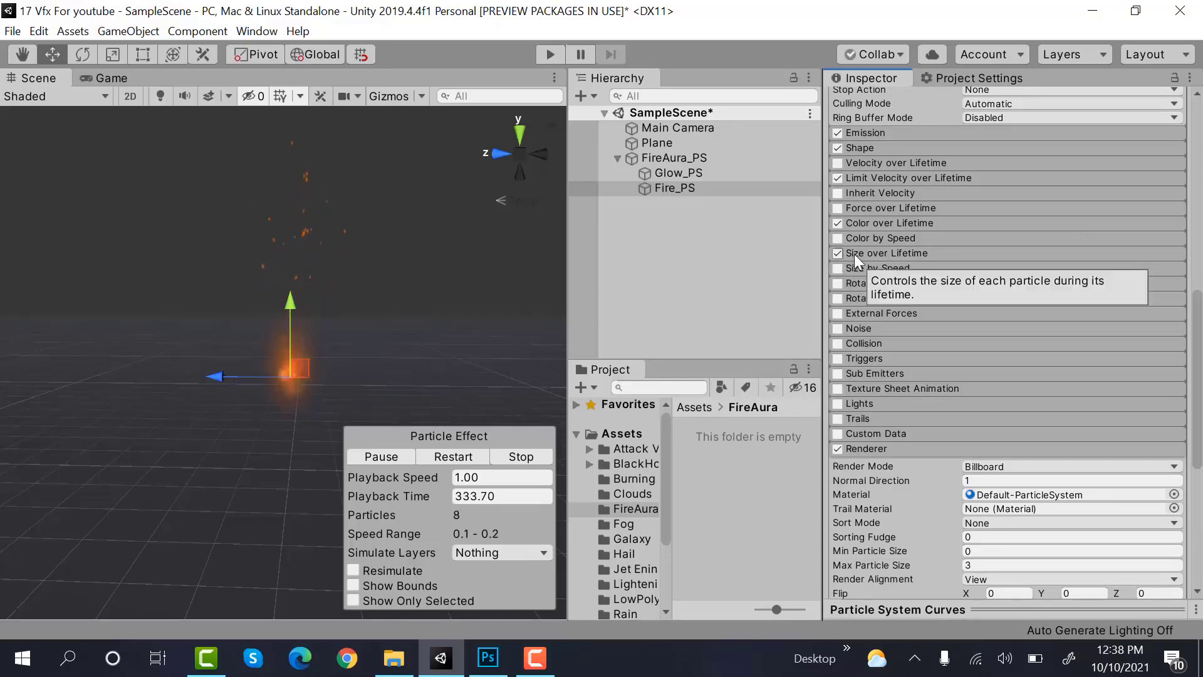
click(871, 254)
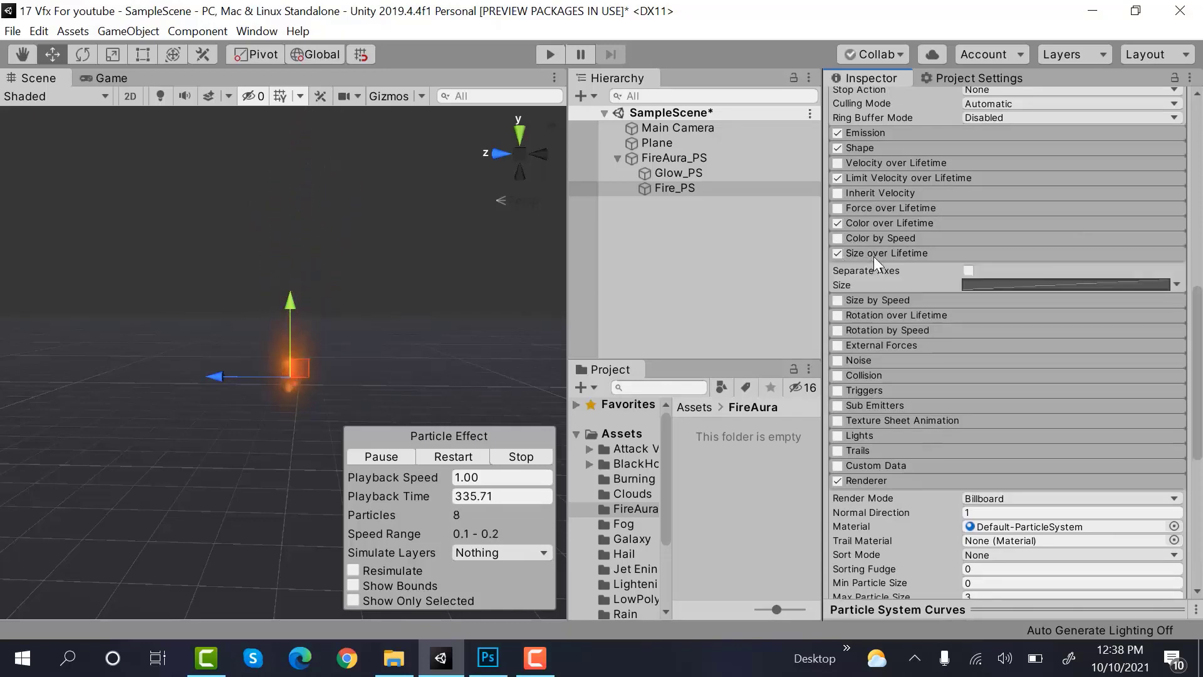
click(1173, 285)
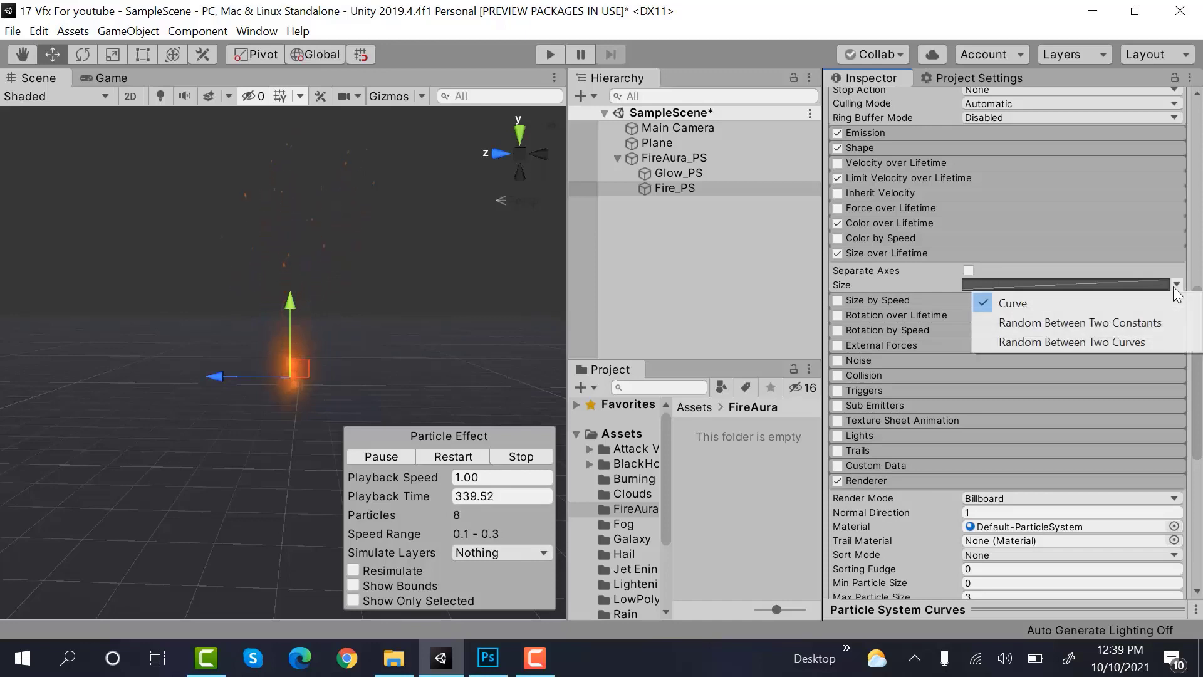
click(1173, 286)
click(967, 270)
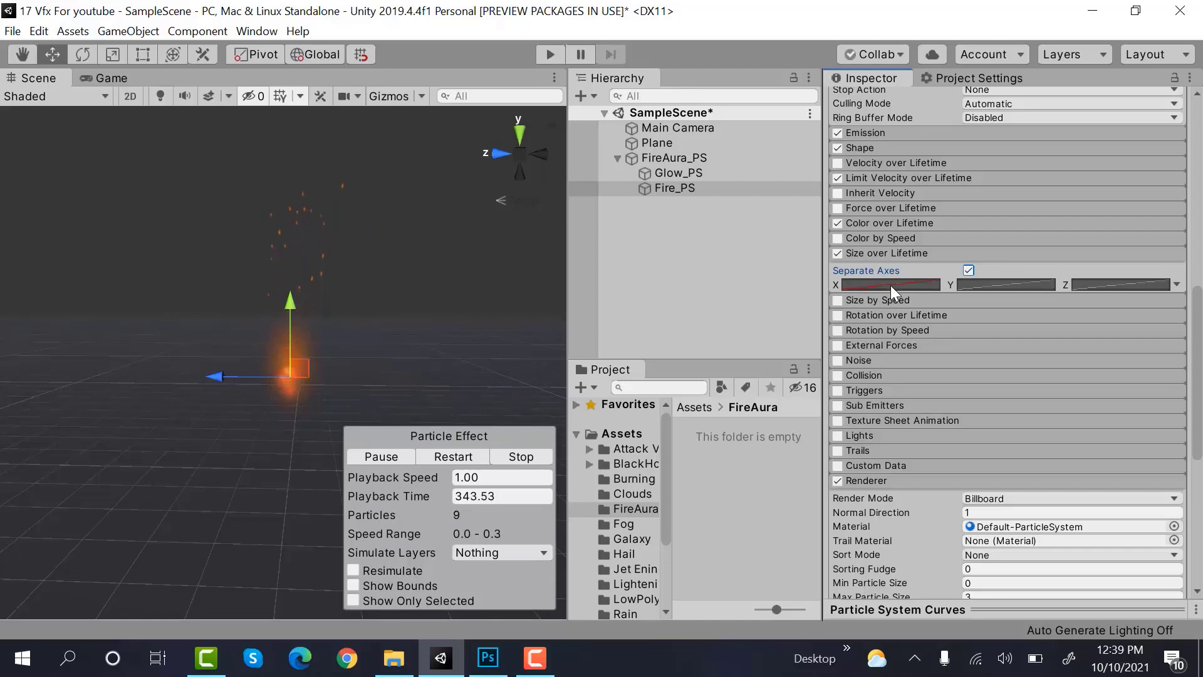
- Give the X size an ease-out rising curve preset and raise its start point to about 0.35
click(1015, 607)
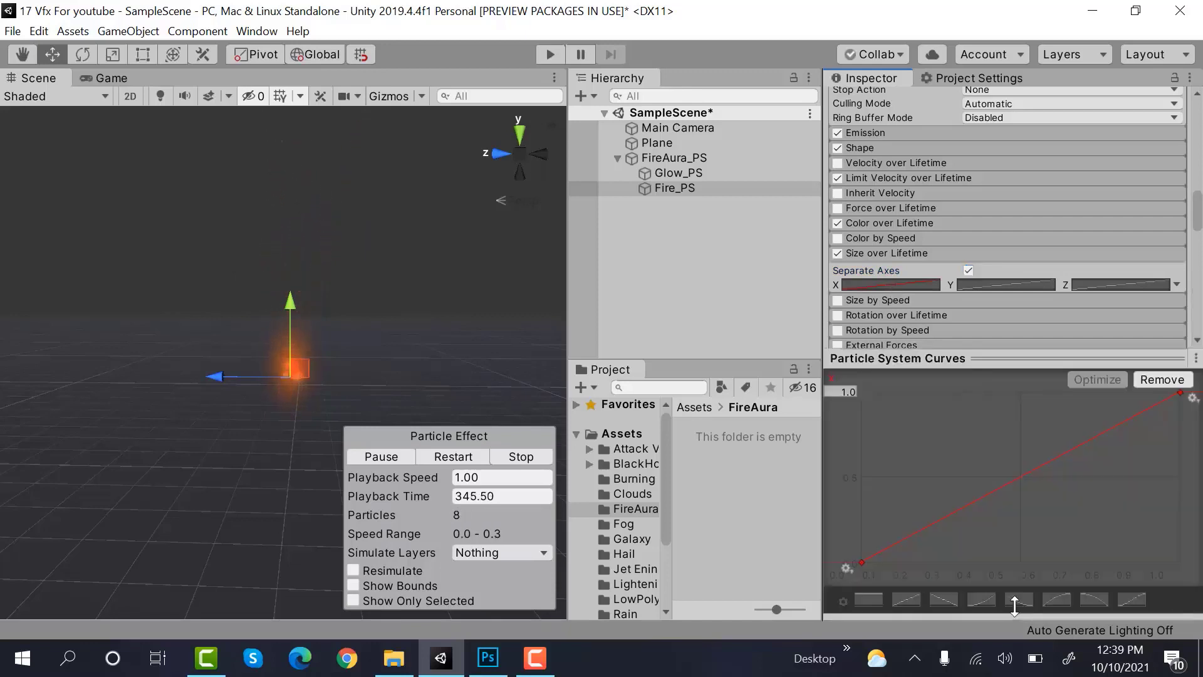
click(1062, 600)
drag(860, 557, 859, 499)
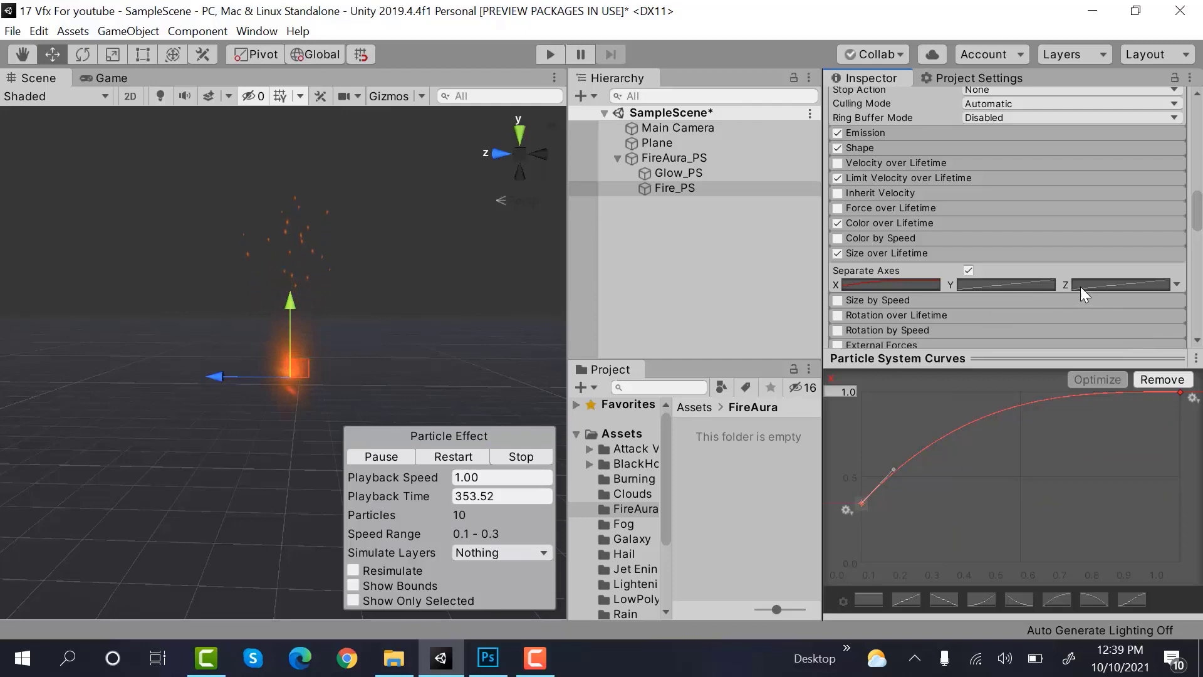
click(999, 283)
click(1076, 359)
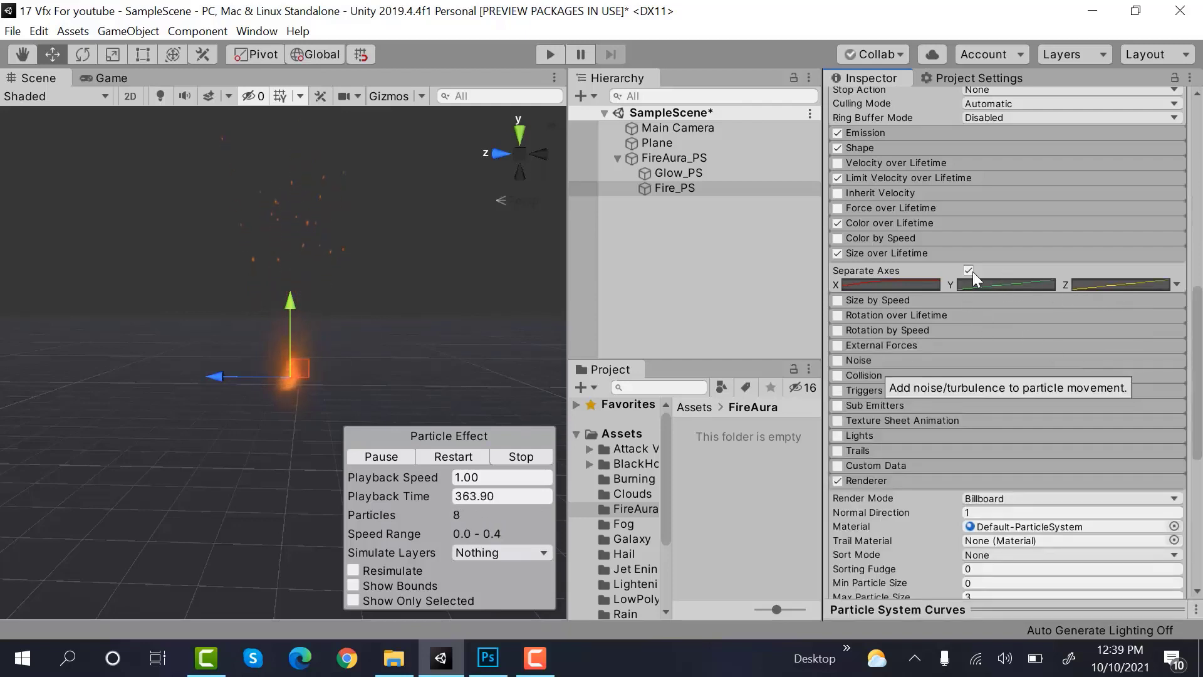
click(1008, 255)
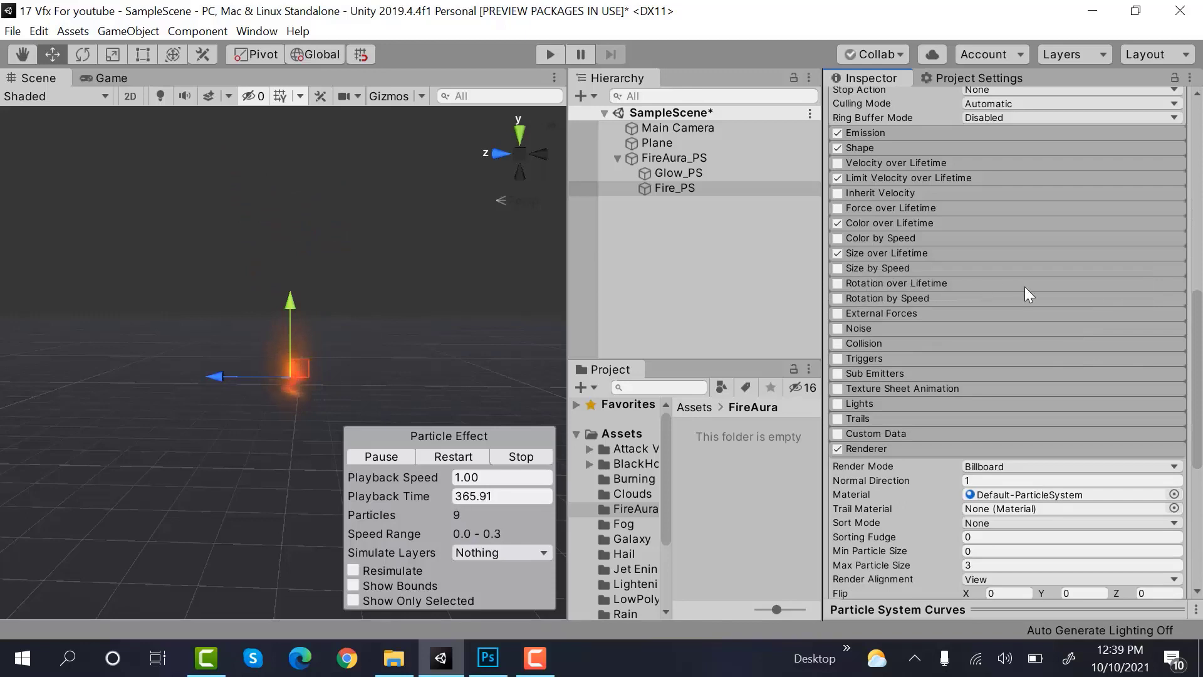
- Enable Rotation over Lifetime on Fire_PS with Angular Velocity random between two constants, -30 and 30
click(1152, 286)
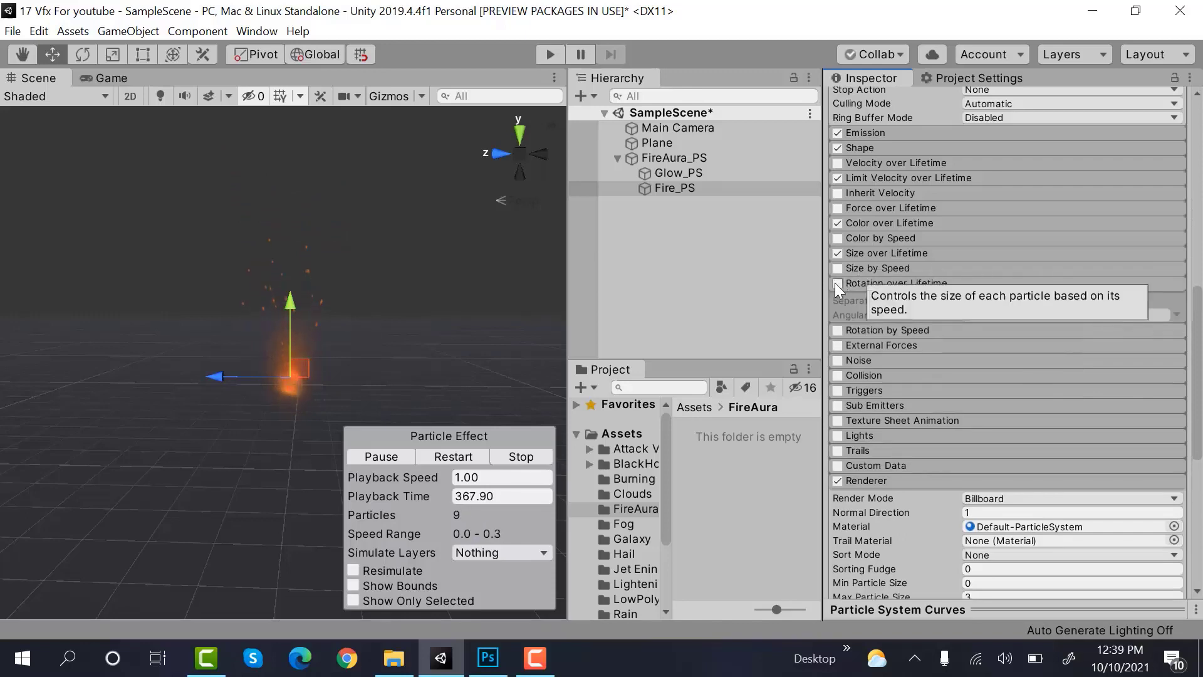
click(837, 284)
click(1176, 315)
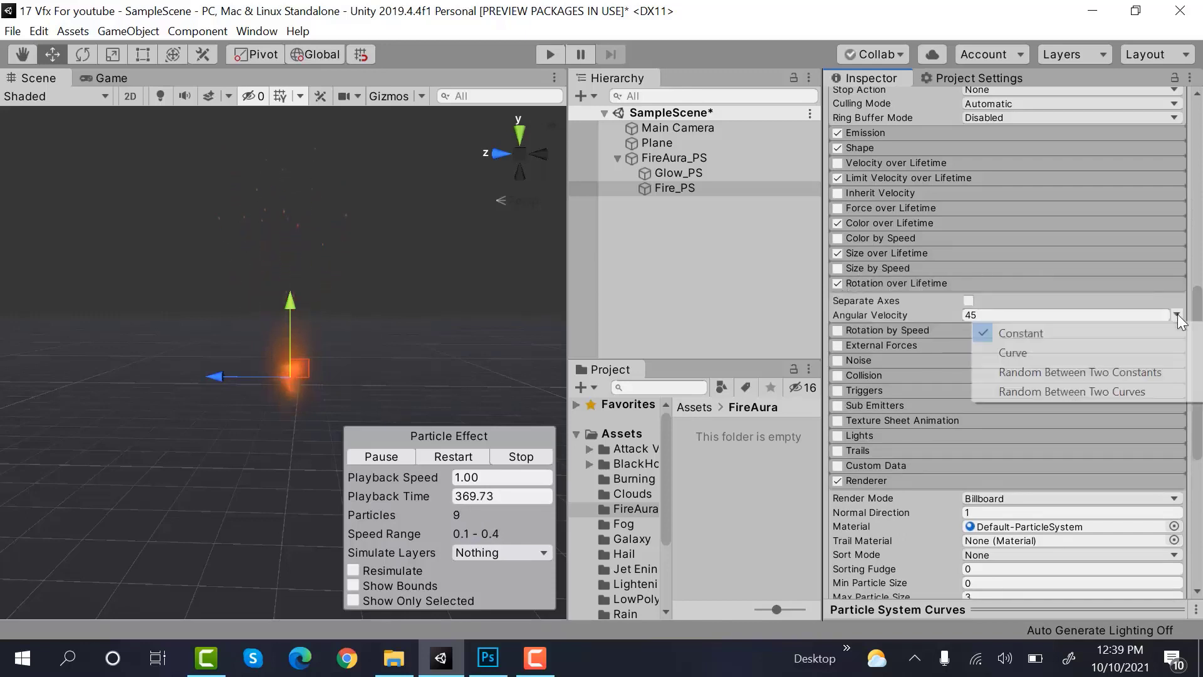
click(1126, 371)
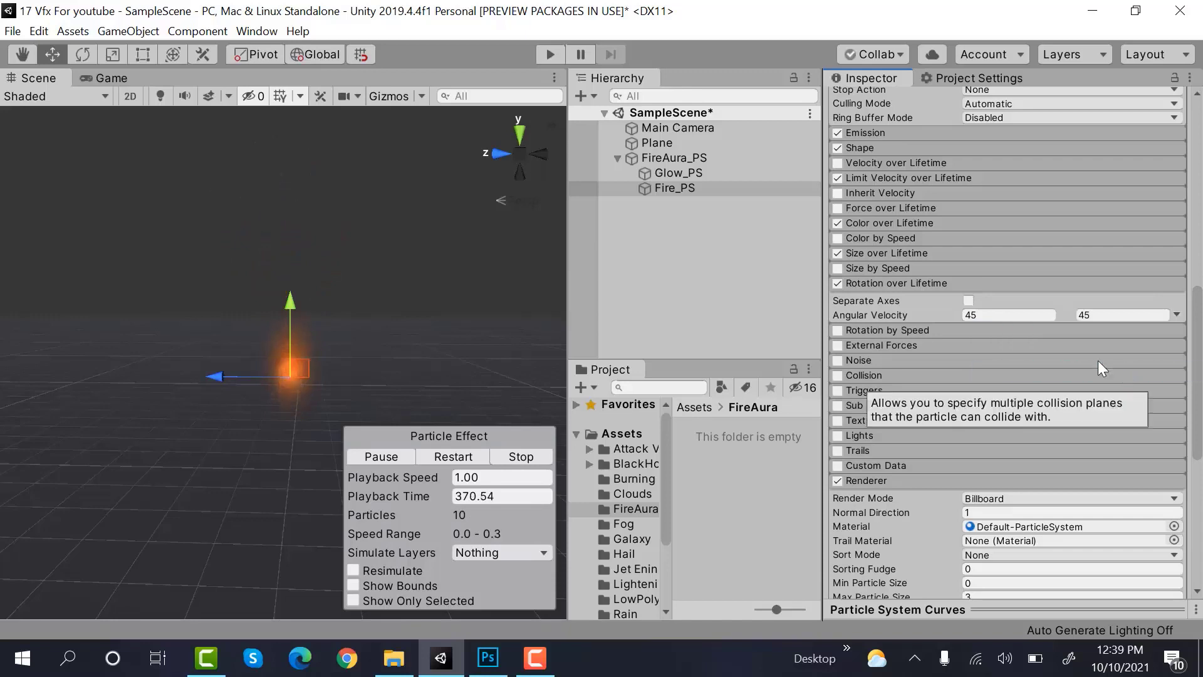
click(1036, 319)
text(-30)
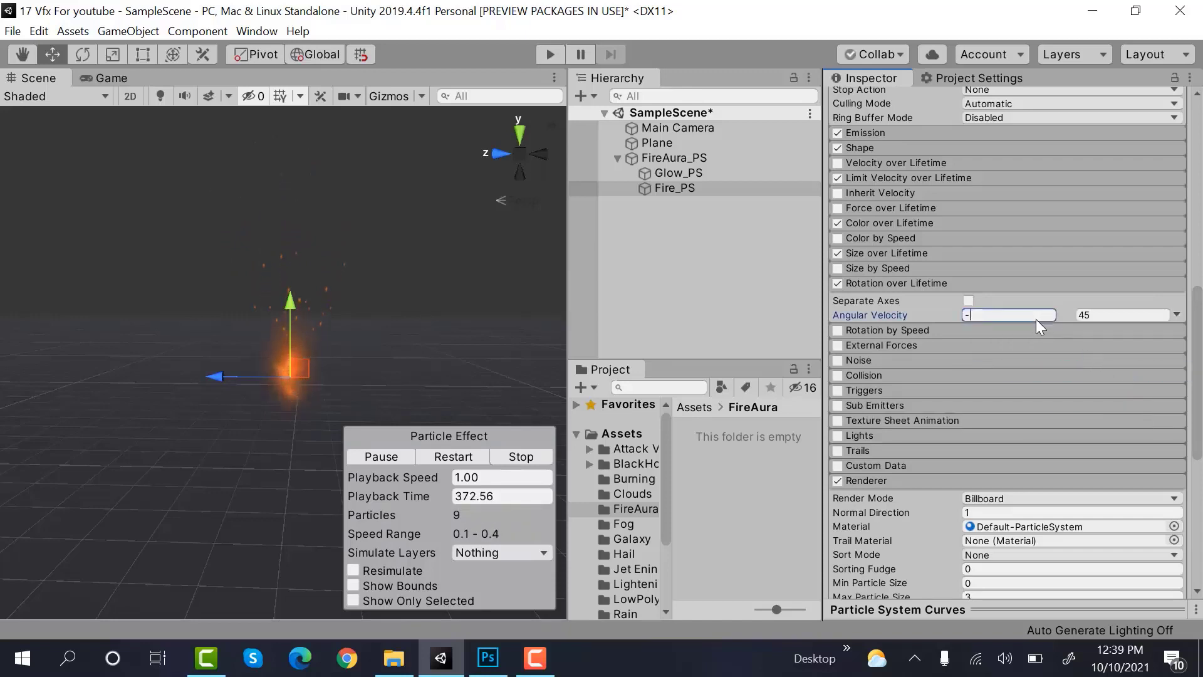
click(1093, 313)
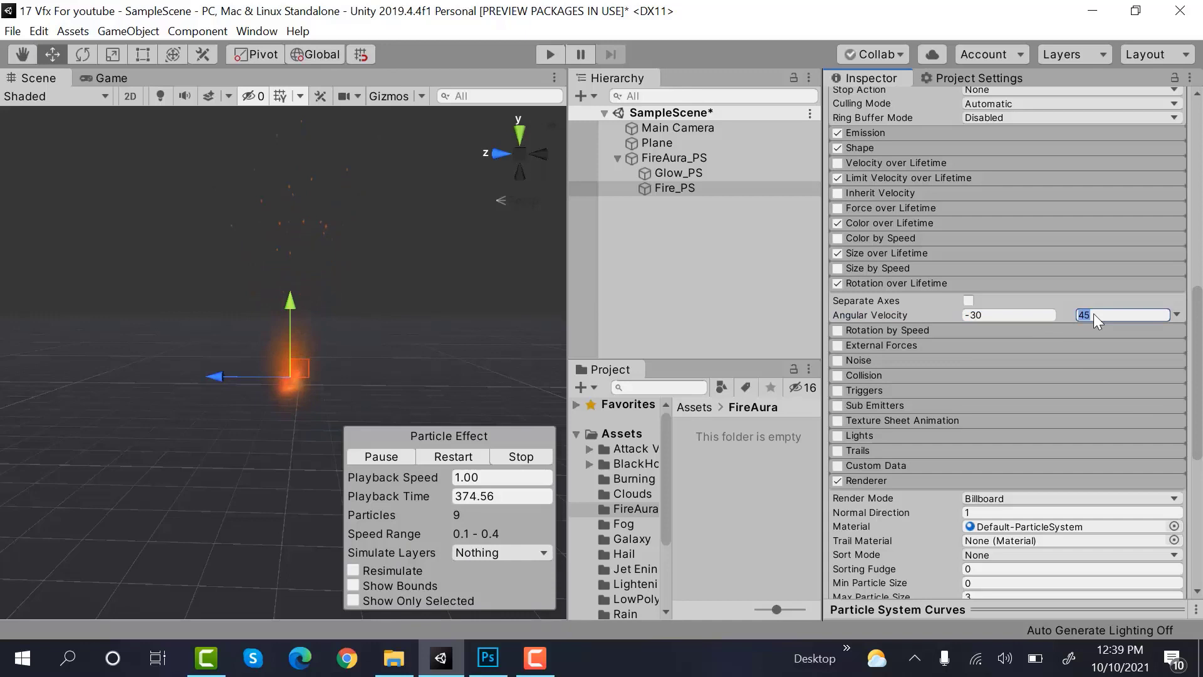
text(30)
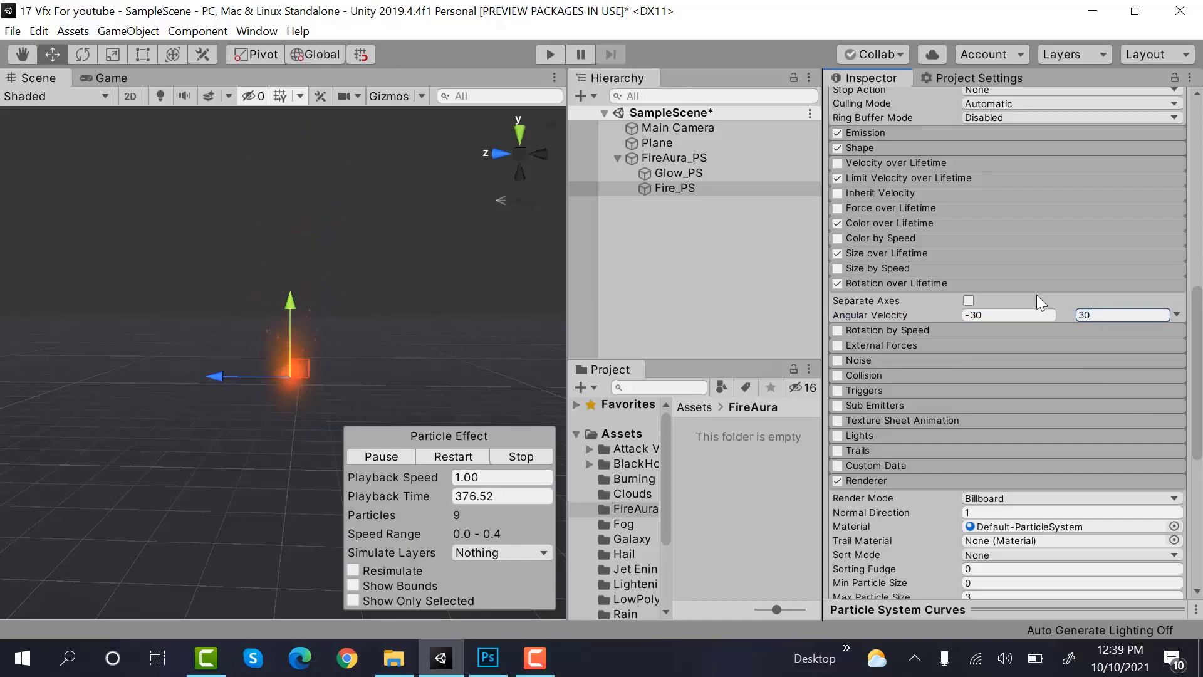
click(1035, 285)
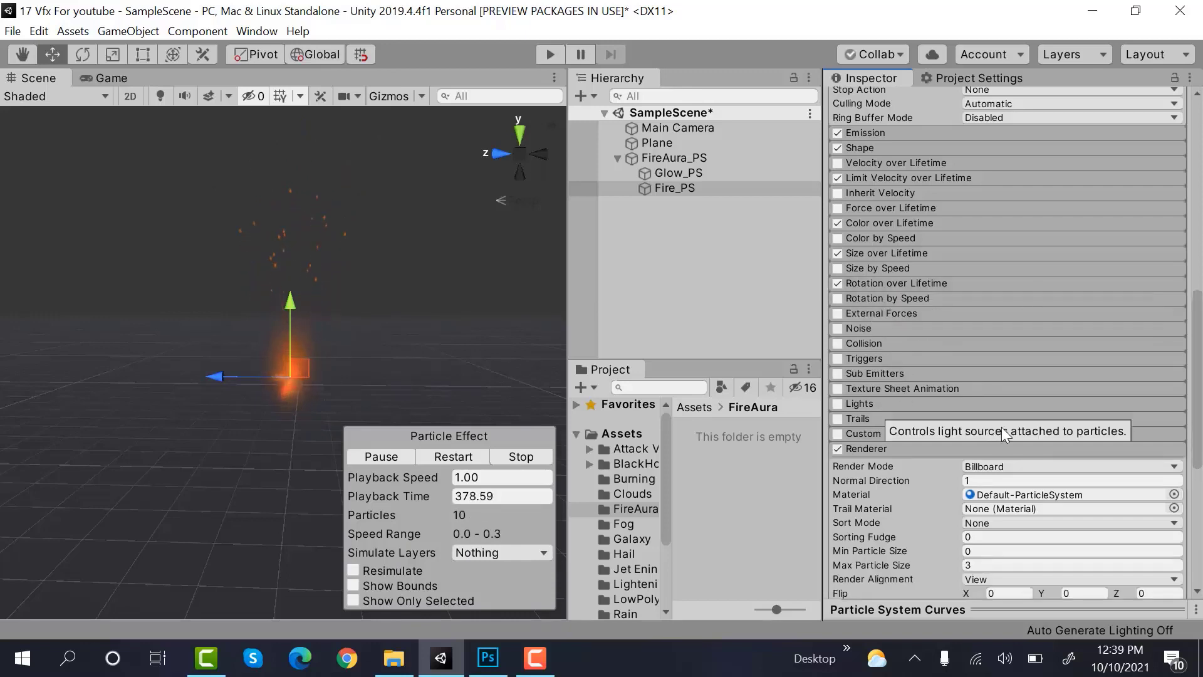
- Switch to Photoshop and create a new 512 x 512 pixel RGB document with a white background at 72 pixels/inch
scroll(1001, 427, down, 4)
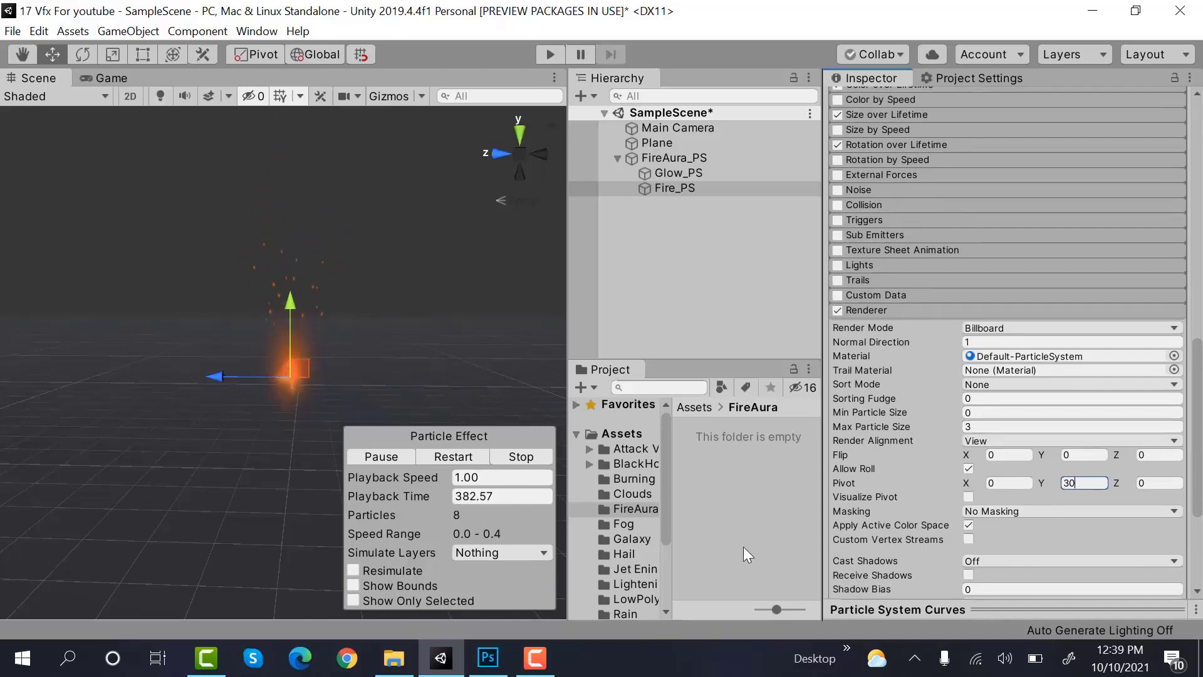
click(506, 659)
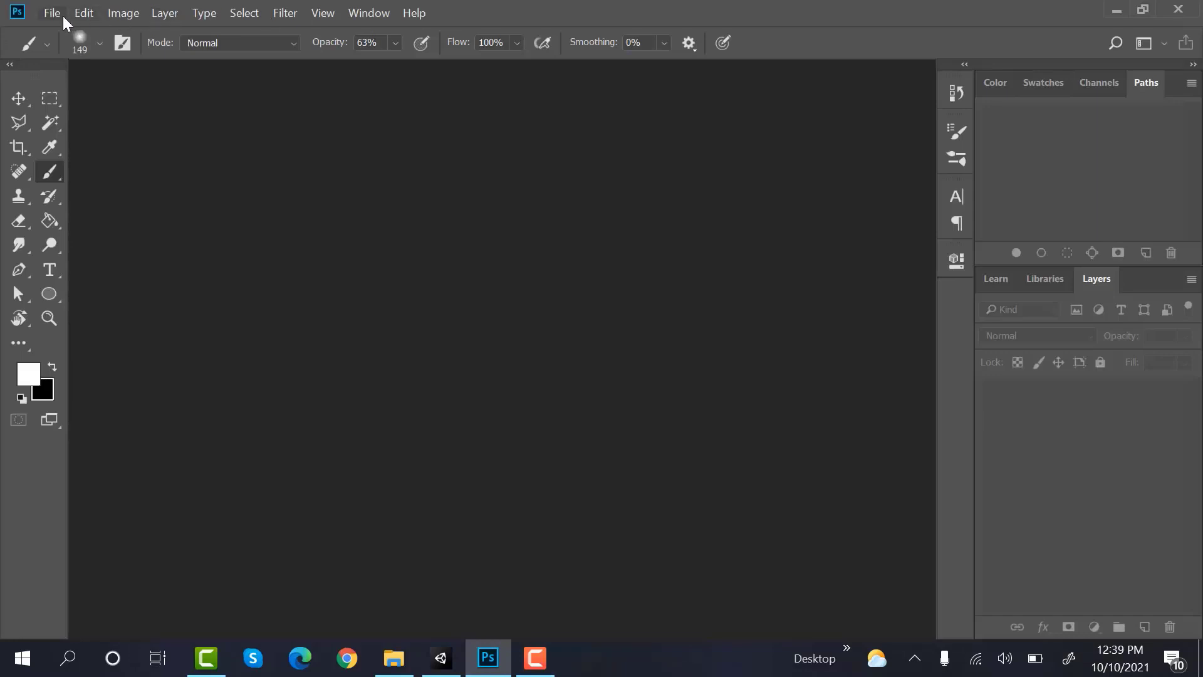
click(62, 16)
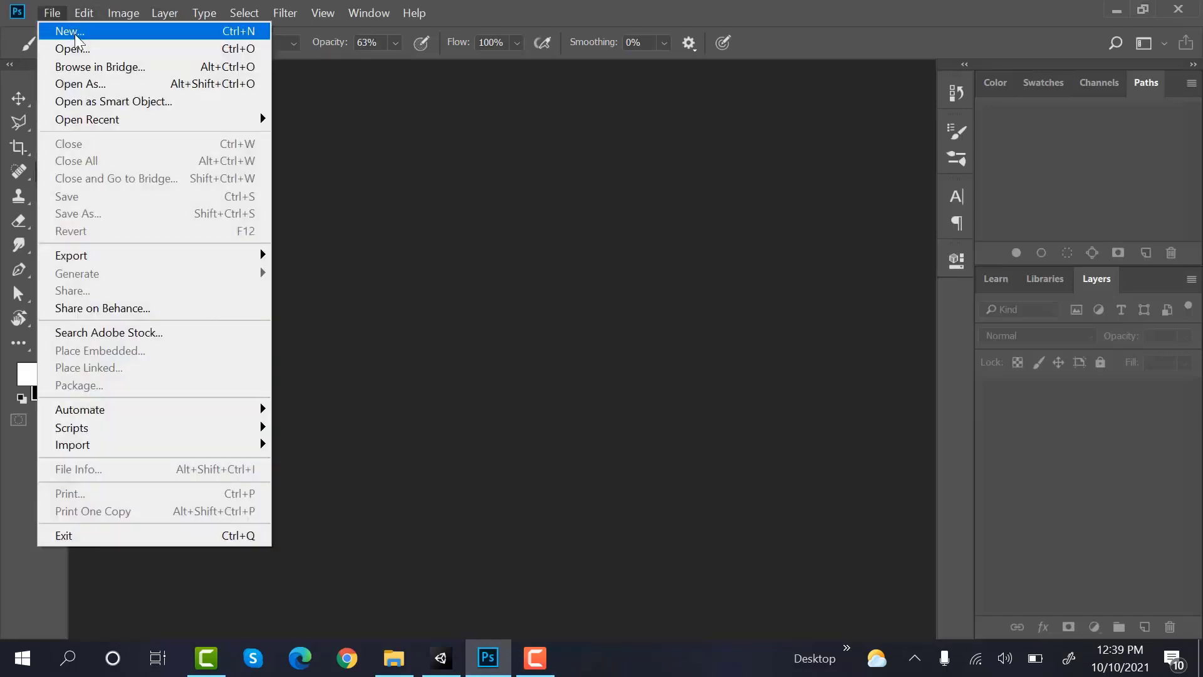
click(62, 33)
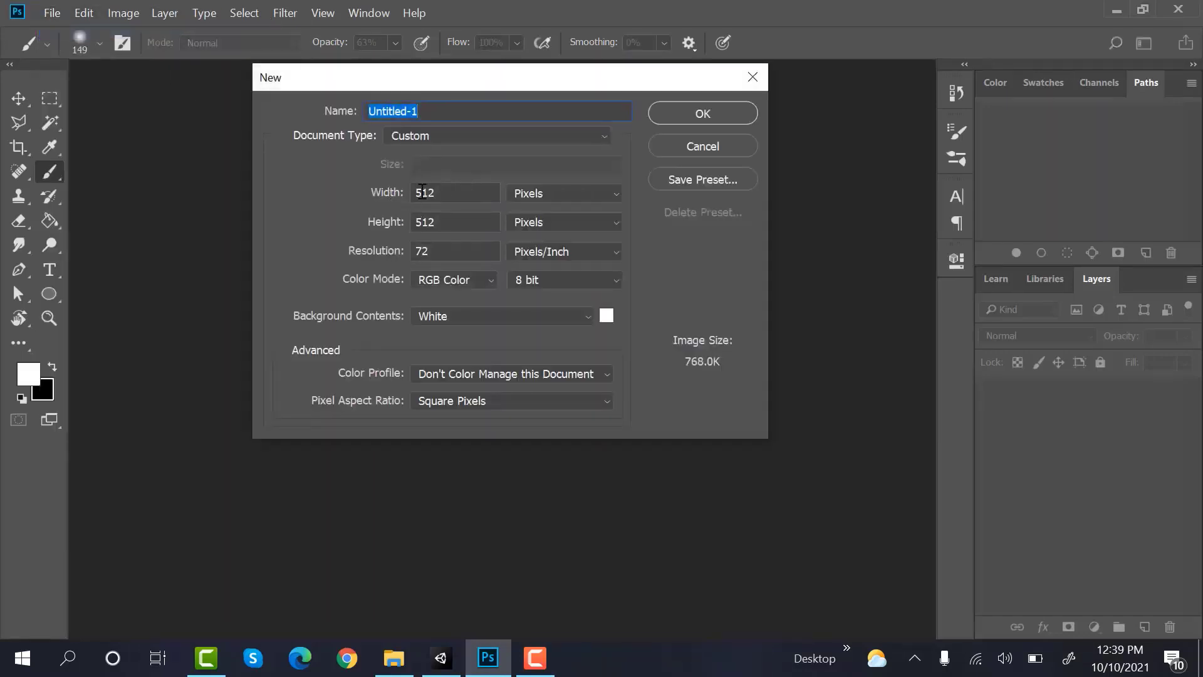
click(451, 192)
click(696, 113)
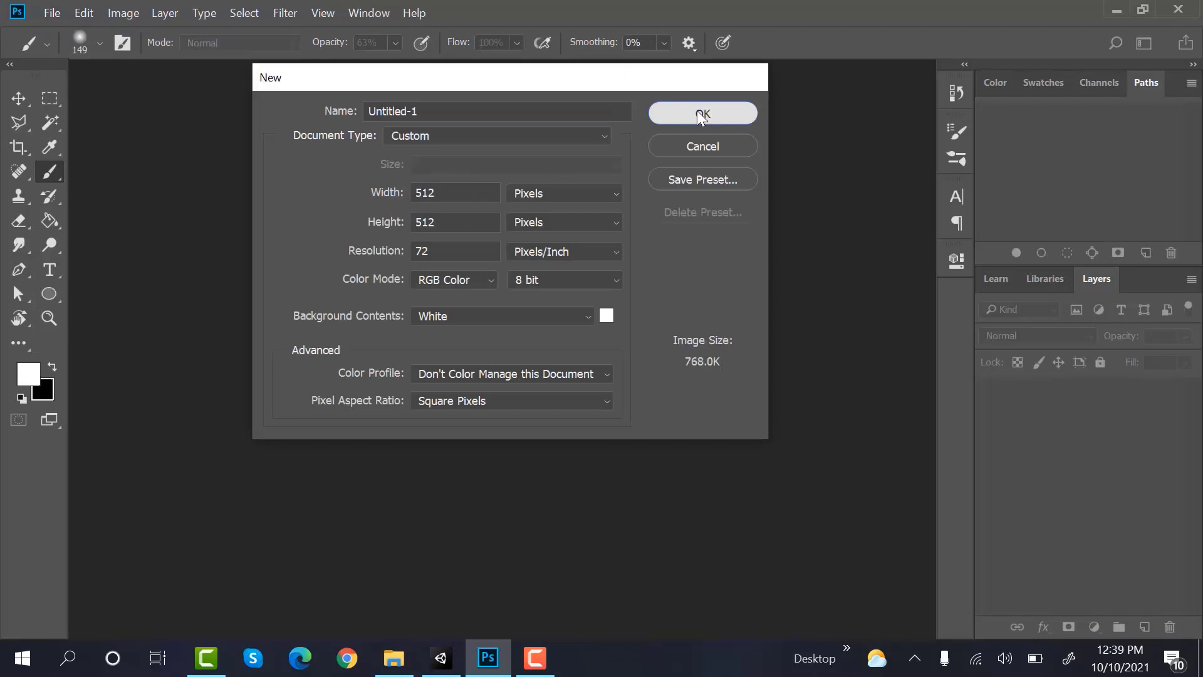
- Fill the background with black using the Paint Bucket and add a new empty layer above it
click(53, 367)
click(49, 221)
click(386, 293)
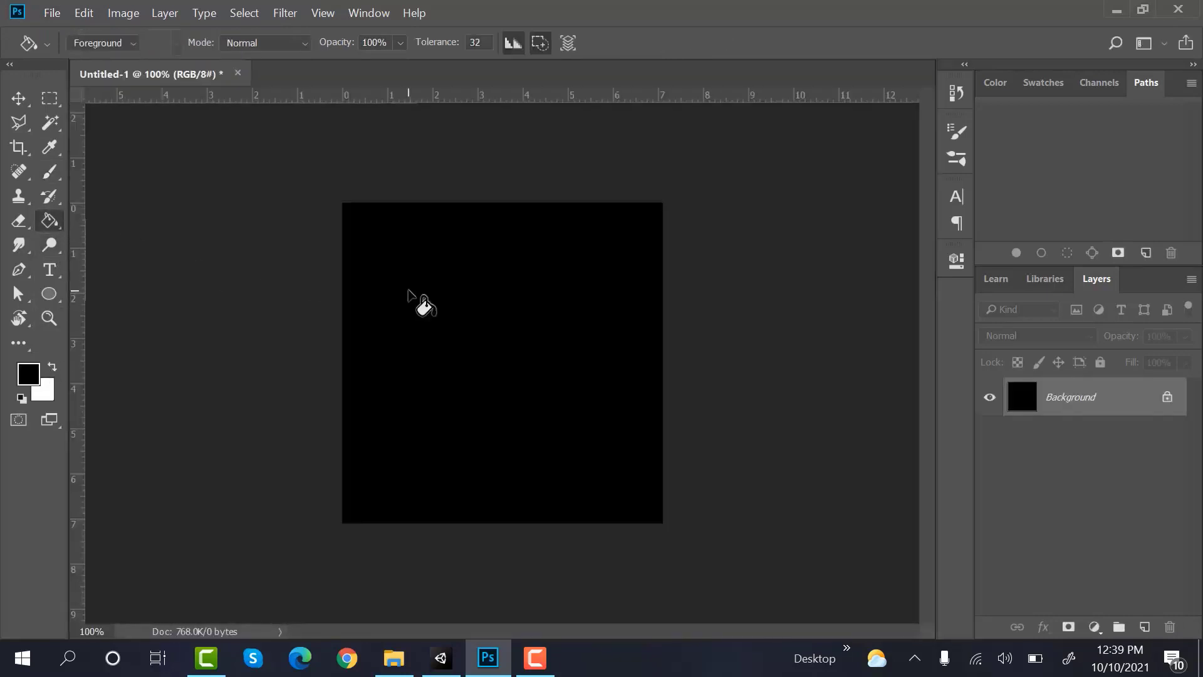
click(1146, 627)
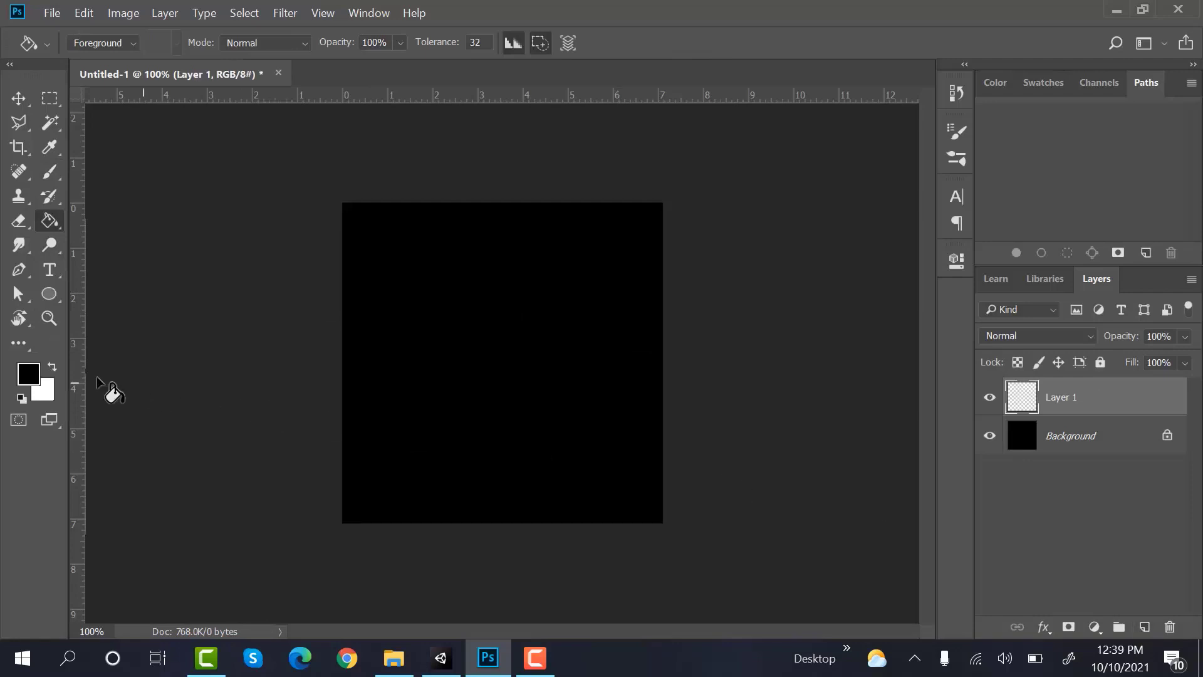
- Set up a white brush of 44 px with 46% hardness and 100% opacity
click(55, 368)
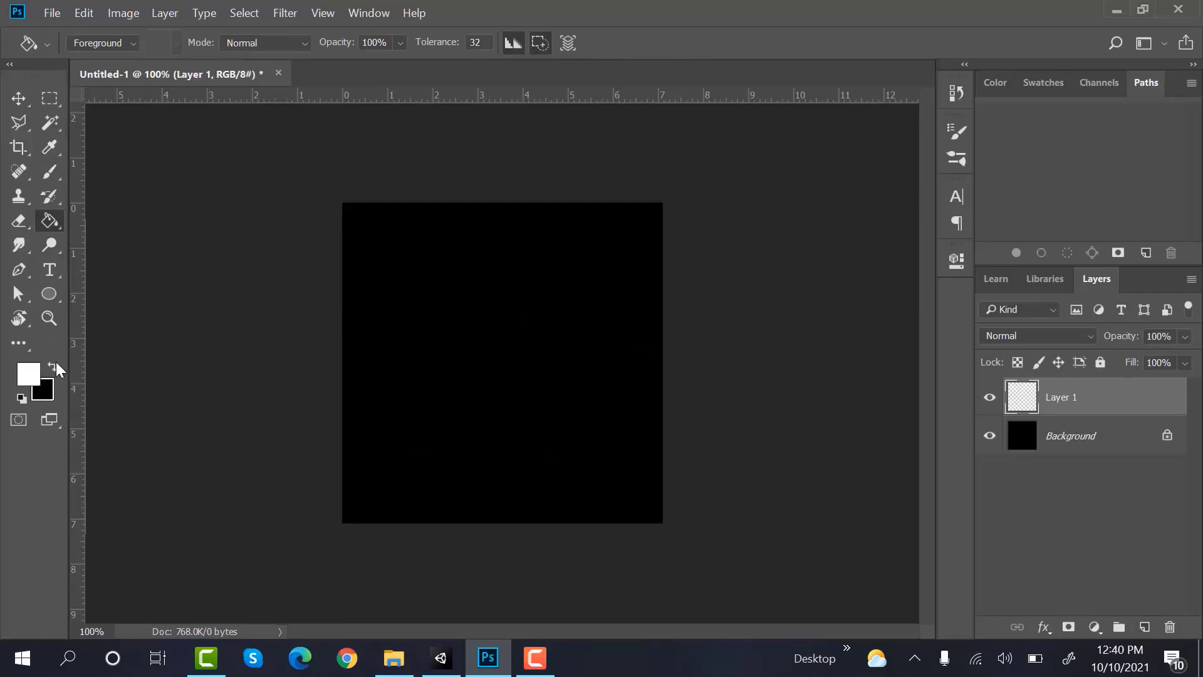
click(50, 171)
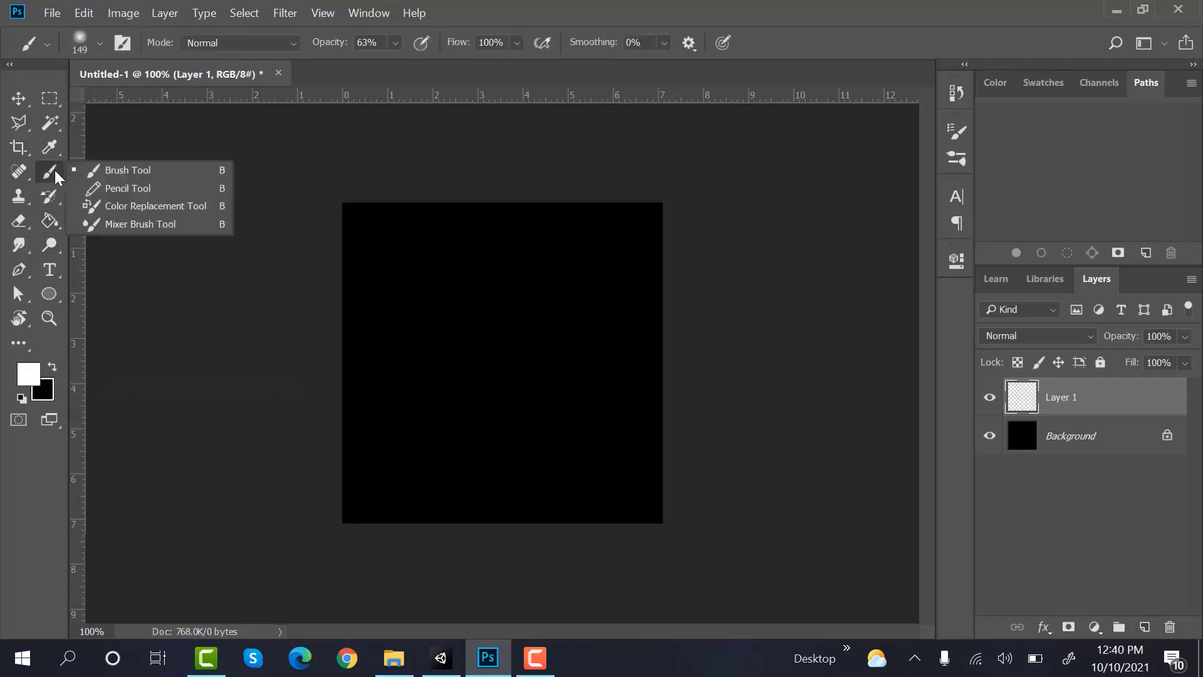
click(151, 171)
click(99, 45)
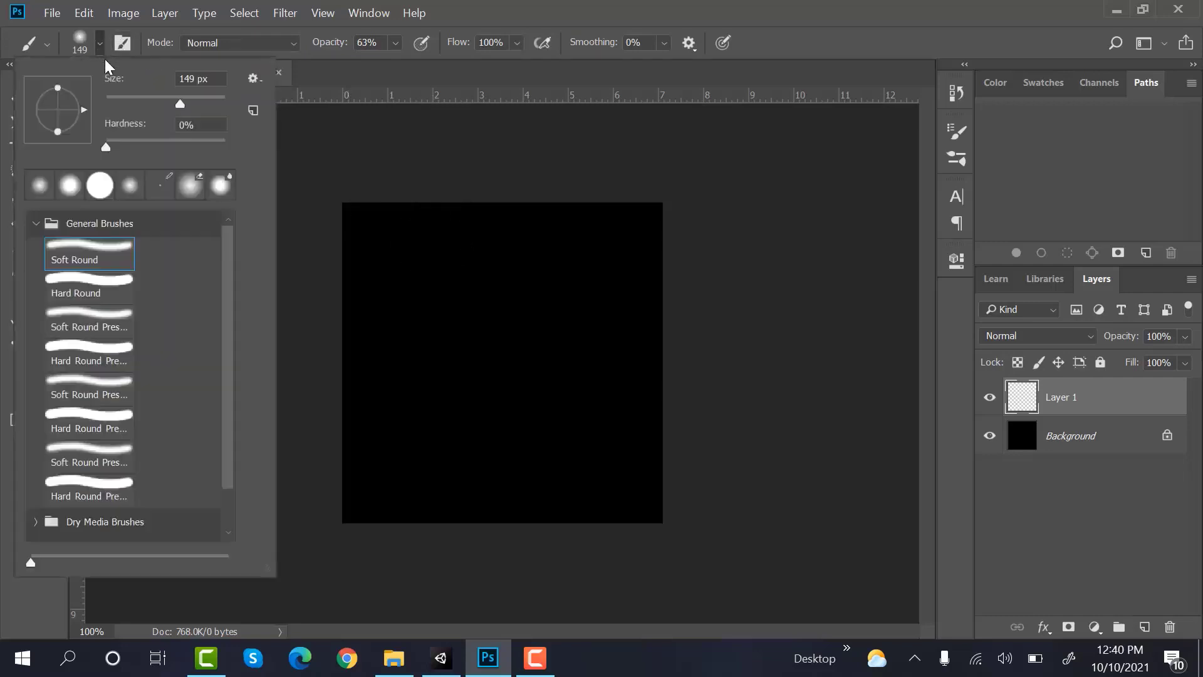
click(68, 186)
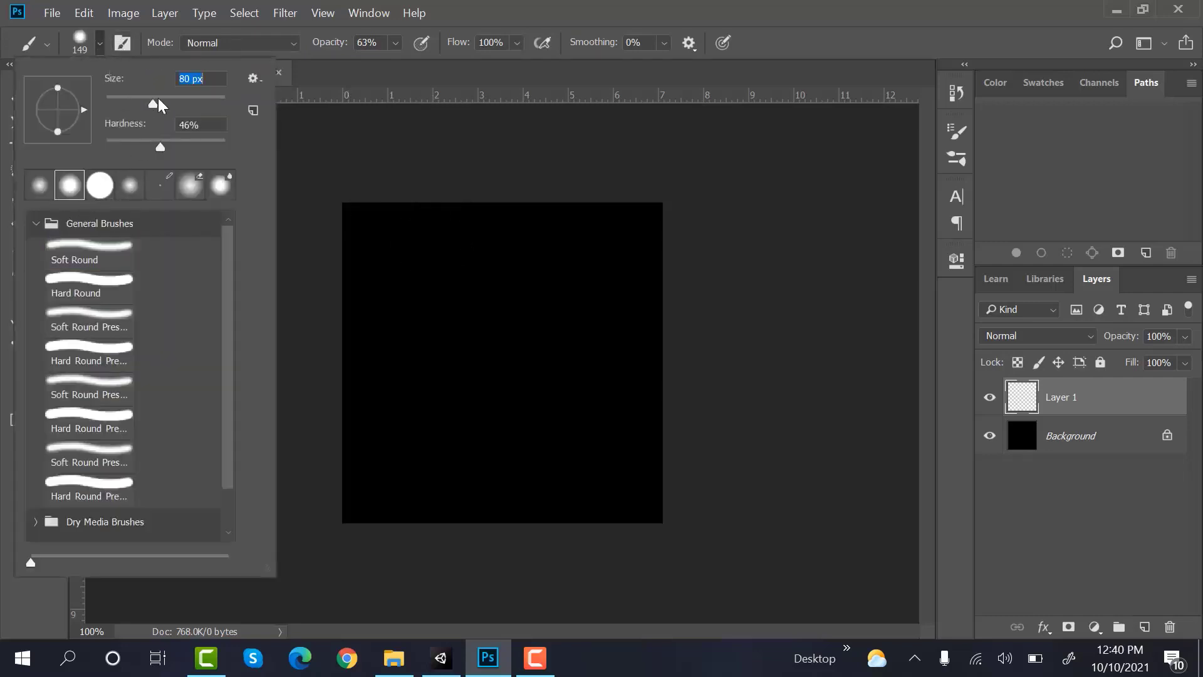
key(Return)
text(510)
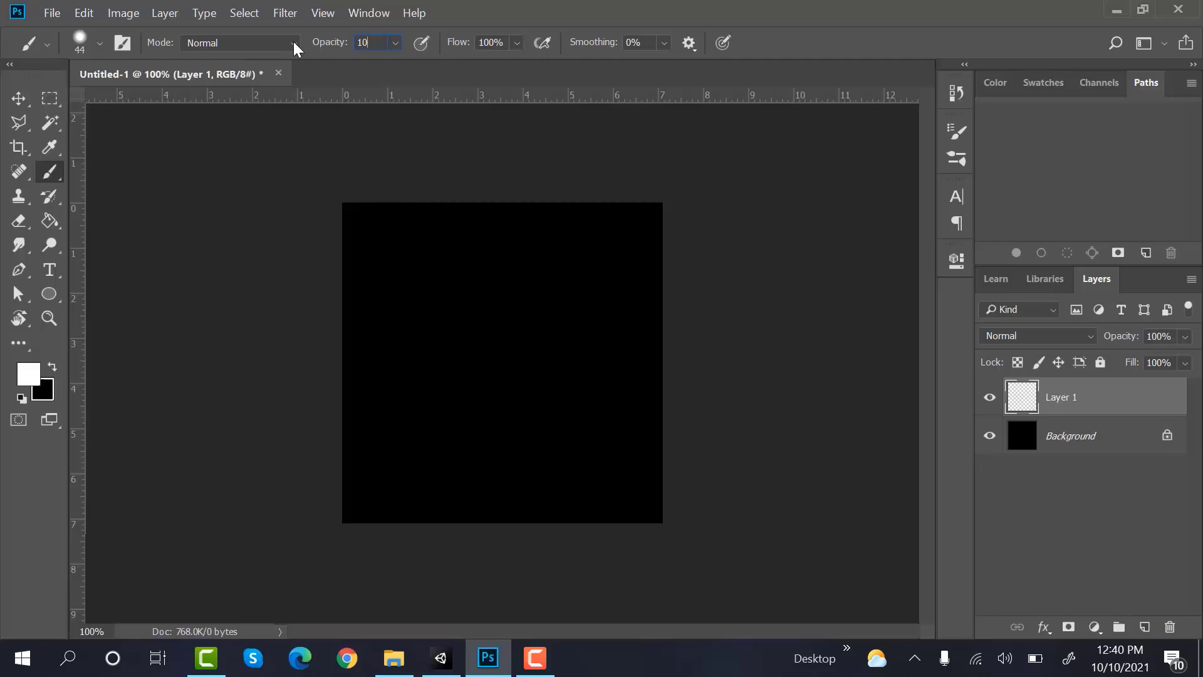
text(0)
key(Return)
- Paint one irregular white flame blob in each quadrant of Layer 1, undoing the stray last stroke
mouse_move(413, 259)
mouse_down()
mouse_move(432, 261)
mouse_move(401, 285)
mouse_move(418, 326)
mouse_up()
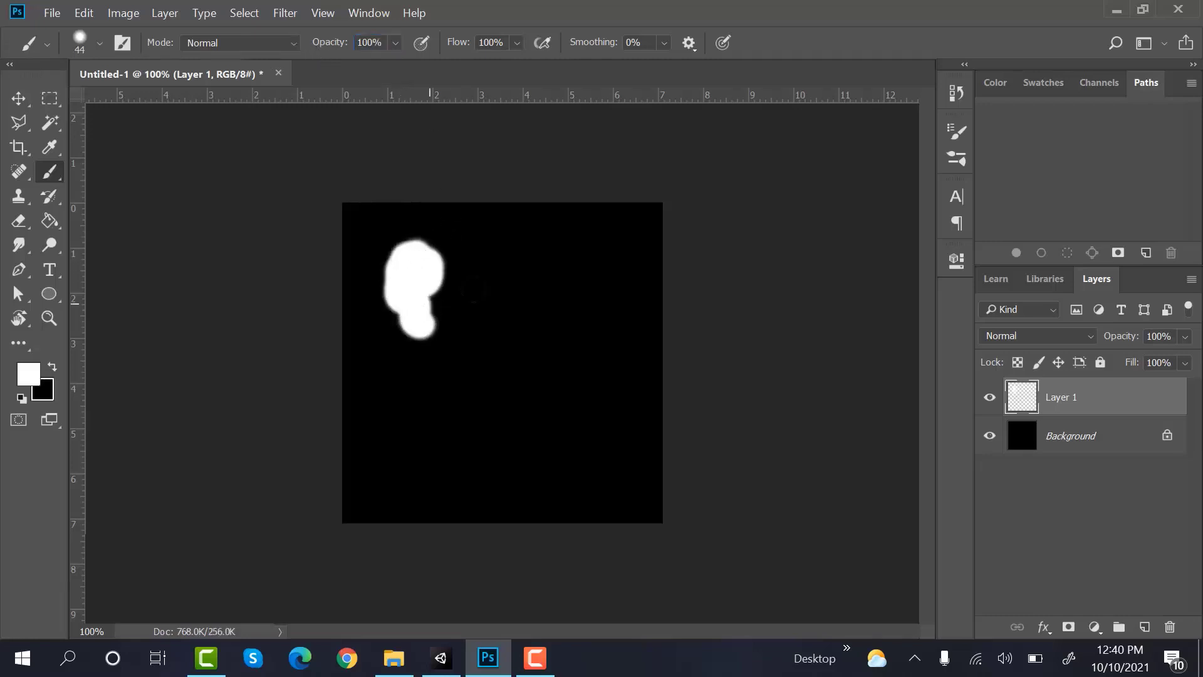
mouse_move(573, 251)
mouse_down()
mouse_move(589, 300)
mouse_move(577, 324)
mouse_move(591, 245)
mouse_move(601, 301)
mouse_up()
mouse_move(429, 398)
mouse_down()
mouse_move(401, 439)
mouse_move(410, 468)
mouse_move(421, 431)
mouse_up()
mouse_move(586, 409)
mouse_down()
mouse_move(581, 498)
mouse_move(598, 423)
mouse_move(578, 402)
mouse_move(589, 480)
mouse_move(597, 429)
mouse_move(622, 397)
mouse_move(600, 418)
mouse_up()
key(ctrl+z)
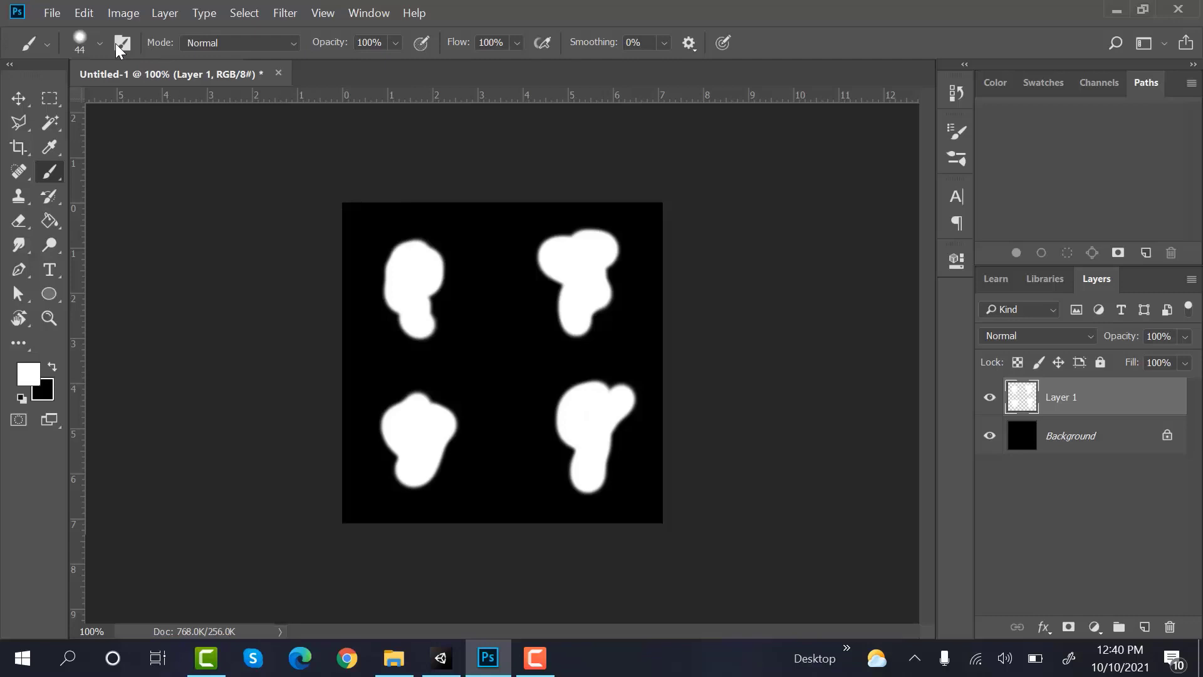
- Widen and soften the edges of the four white blobs with a softer 44 px brush
click(99, 44)
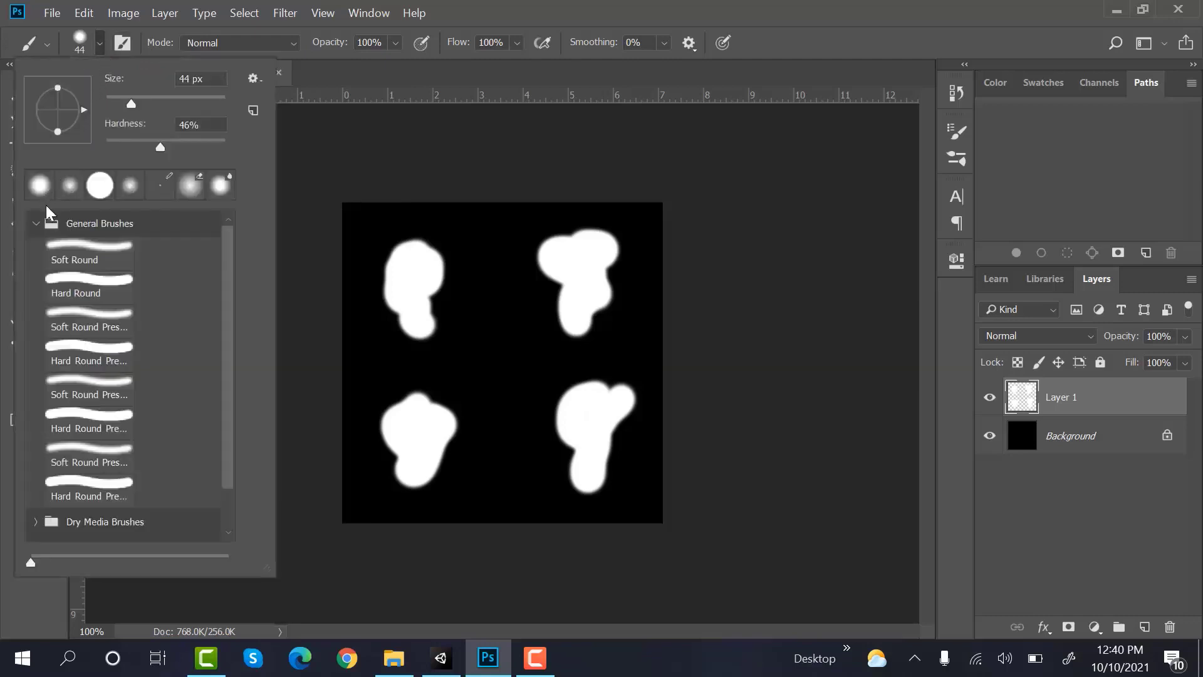
click(69, 186)
click(727, 8)
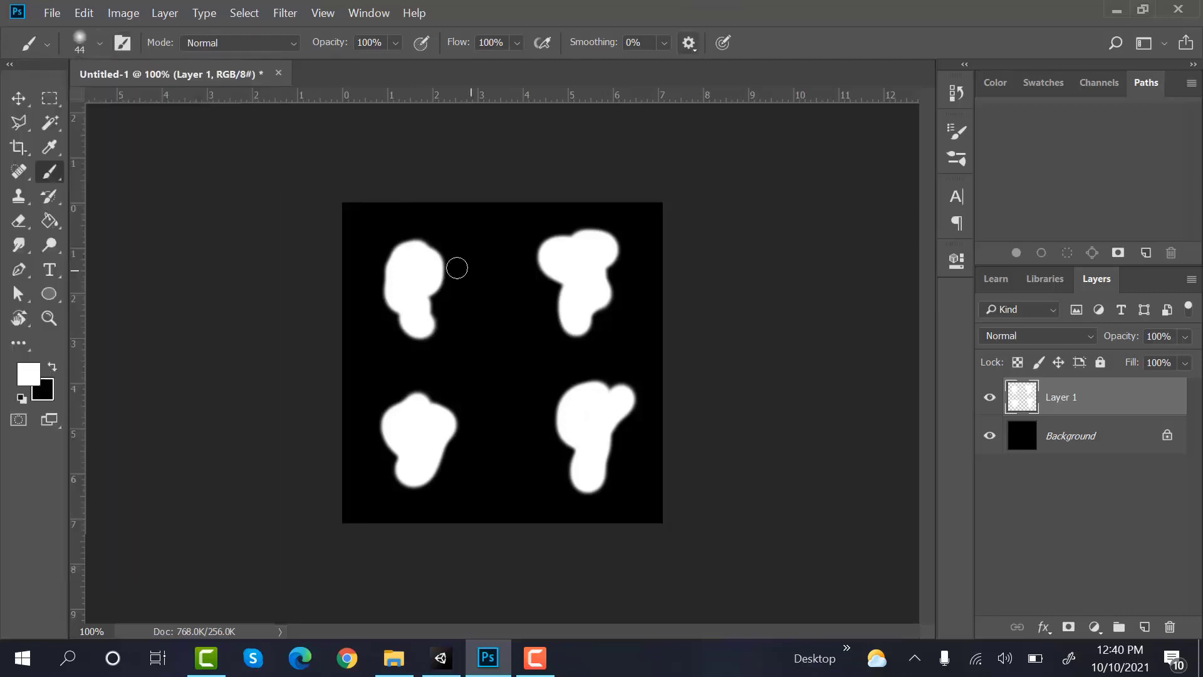
mouse_move(397, 248)
mouse_down()
mouse_move(404, 309)
mouse_move(418, 320)
mouse_move(435, 262)
mouse_up()
mouse_move(613, 246)
mouse_down()
mouse_move(561, 246)
mouse_move(554, 258)
mouse_move(577, 316)
mouse_move(621, 251)
mouse_up()
mouse_move(621, 398)
mouse_down()
mouse_move(574, 403)
mouse_move(593, 471)
mouse_move(619, 420)
mouse_up()
mouse_move(446, 436)
mouse_down()
mouse_move(433, 406)
mouse_move(398, 402)
mouse_move(392, 421)
mouse_move(411, 454)
mouse_move(433, 459)
mouse_move(425, 431)
mouse_up()
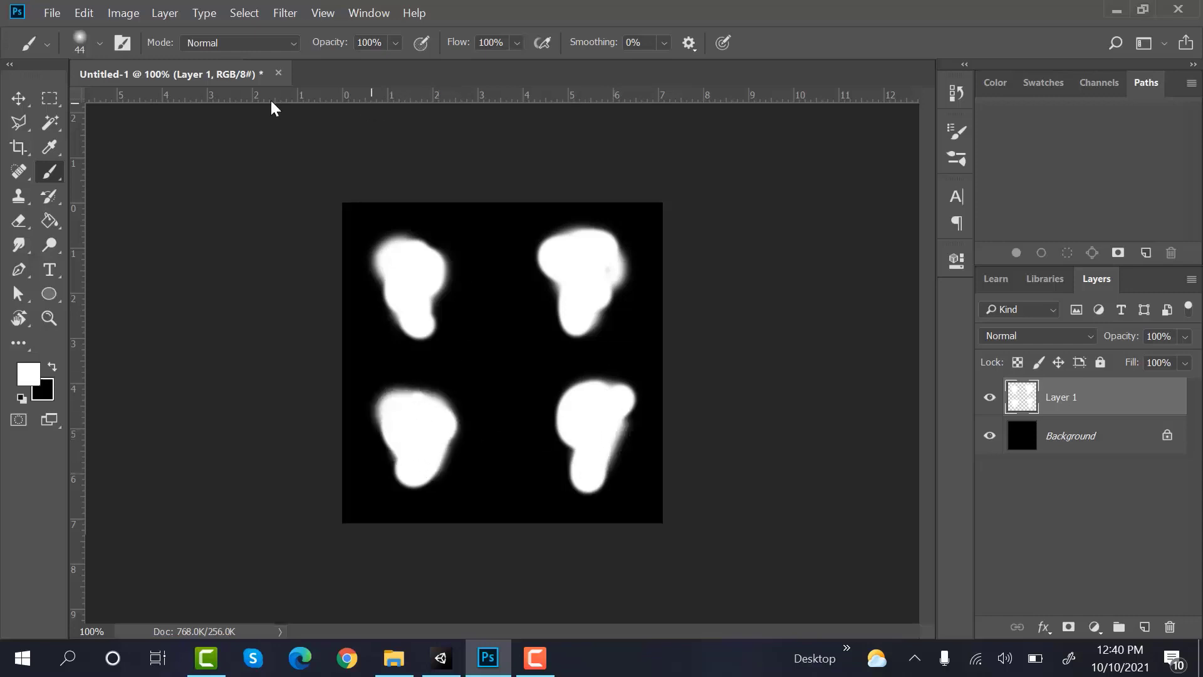
- Fade parts of the four blobs with a soft 75 px Eraser at 30% opacity for uneven shading
right_click(13, 221)
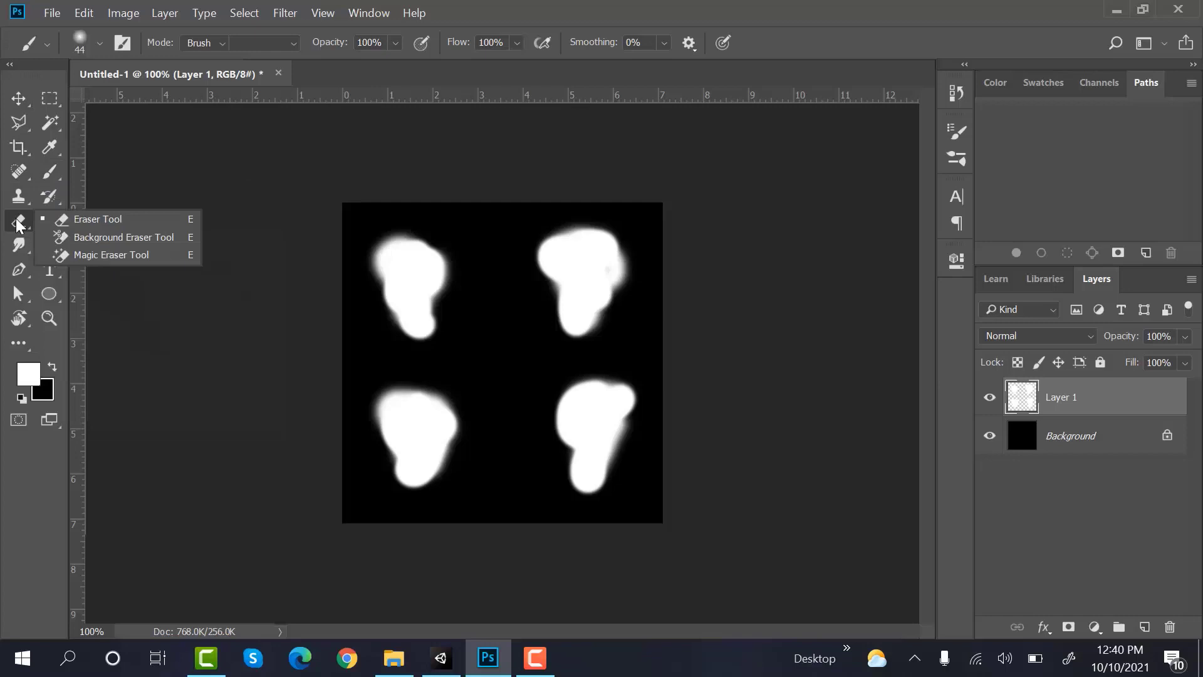
click(76, 221)
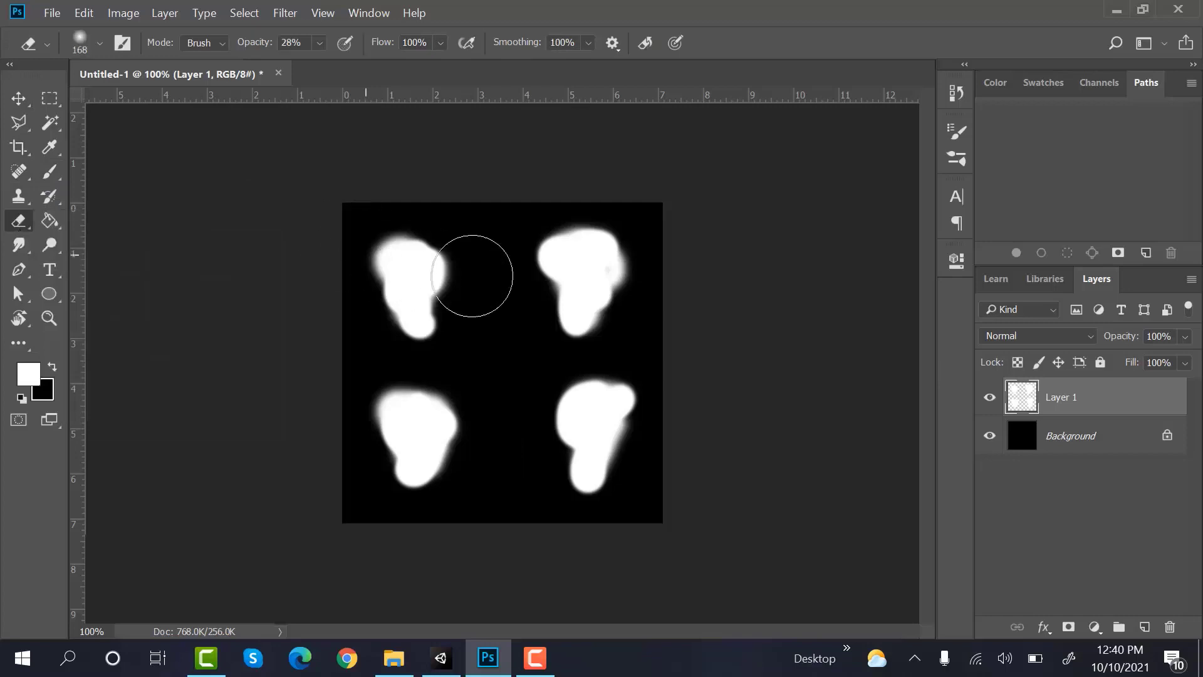
click(99, 42)
click(147, 99)
click(458, 274)
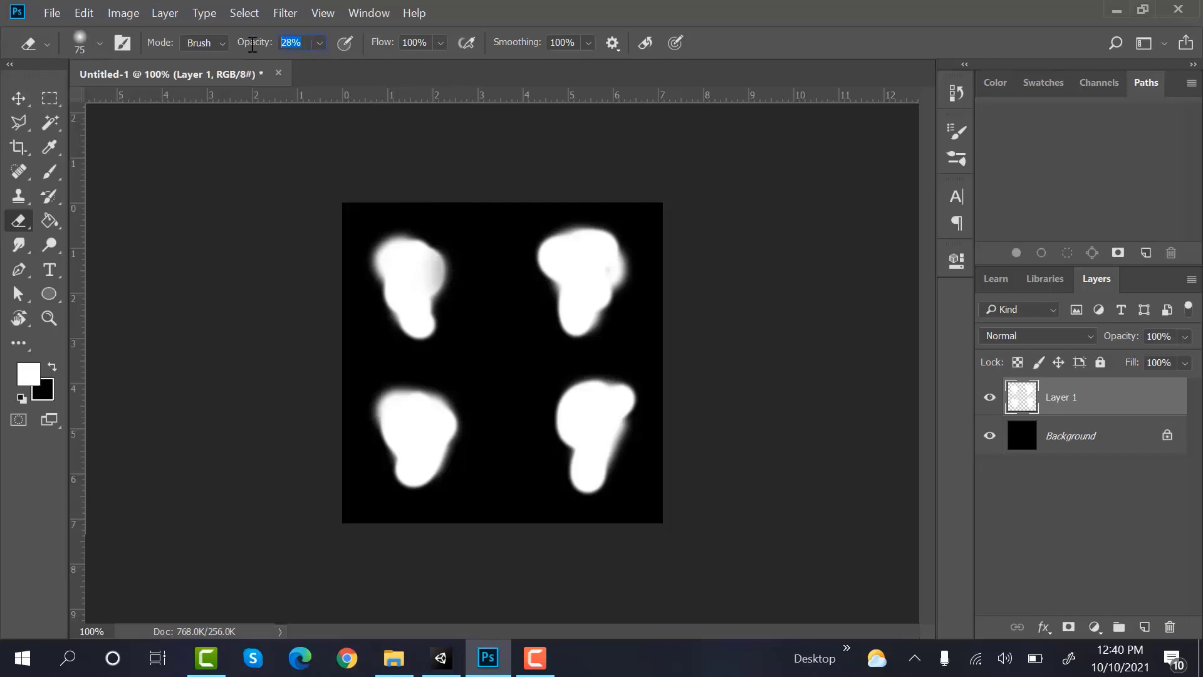
text(30)
key(Return)
mouse_move(438, 350)
mouse_down()
mouse_move(372, 338)
mouse_move(362, 250)
mouse_move(394, 224)
mouse_move(475, 250)
mouse_move(565, 233)
mouse_move(520, 241)
mouse_move(526, 282)
mouse_move(571, 346)
mouse_move(633, 307)
mouse_move(626, 235)
mouse_move(596, 281)
mouse_move(648, 383)
mouse_move(561, 368)
mouse_move(543, 403)
mouse_move(545, 450)
mouse_move(564, 463)
mouse_move(570, 501)
mouse_move(599, 484)
mouse_move(637, 403)
mouse_up()
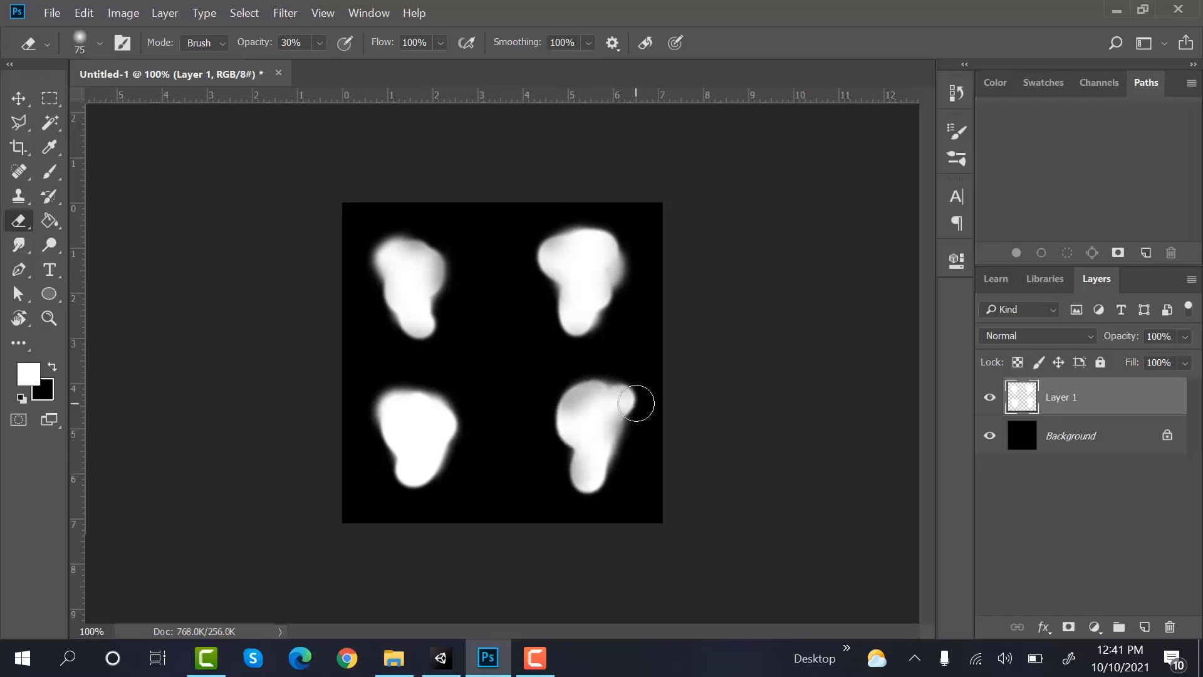
mouse_move(435, 425)
mouse_down()
mouse_move(461, 411)
mouse_move(454, 397)
mouse_move(377, 381)
mouse_move(370, 443)
mouse_move(391, 490)
mouse_move(436, 496)
mouse_move(467, 432)
mouse_up()
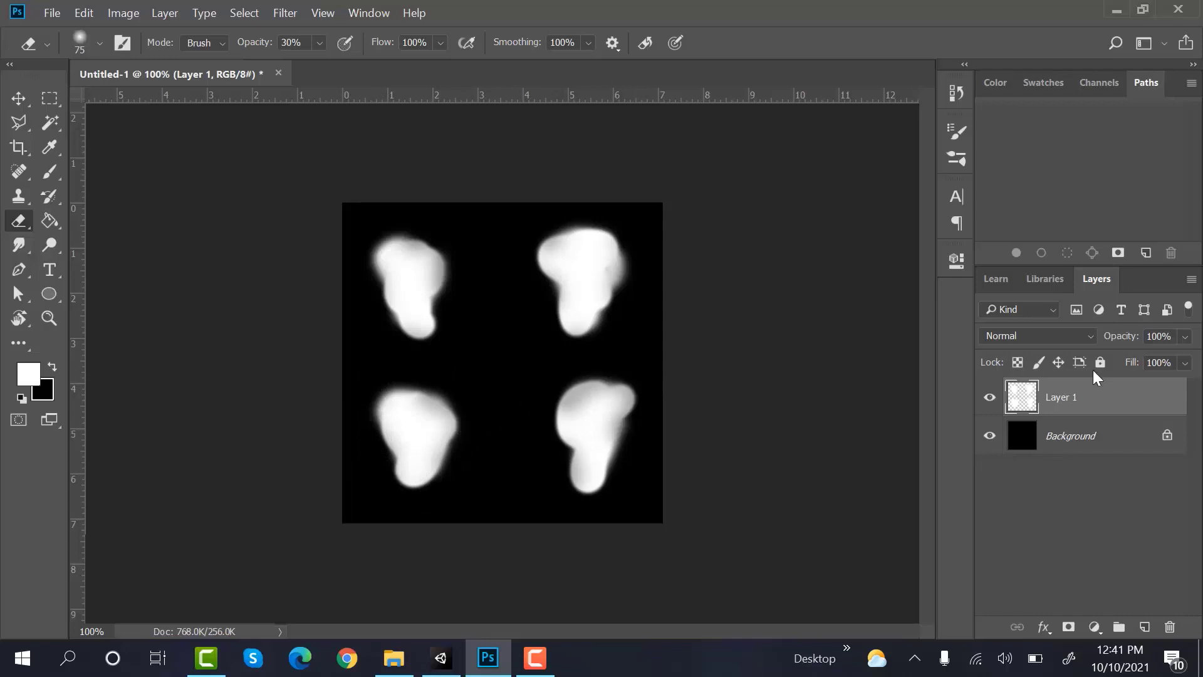
- Add an Outer Glow to Layer 1 with 8% opacity, 3% spread and 27 px size
right_click(1034, 398)
click(994, 28)
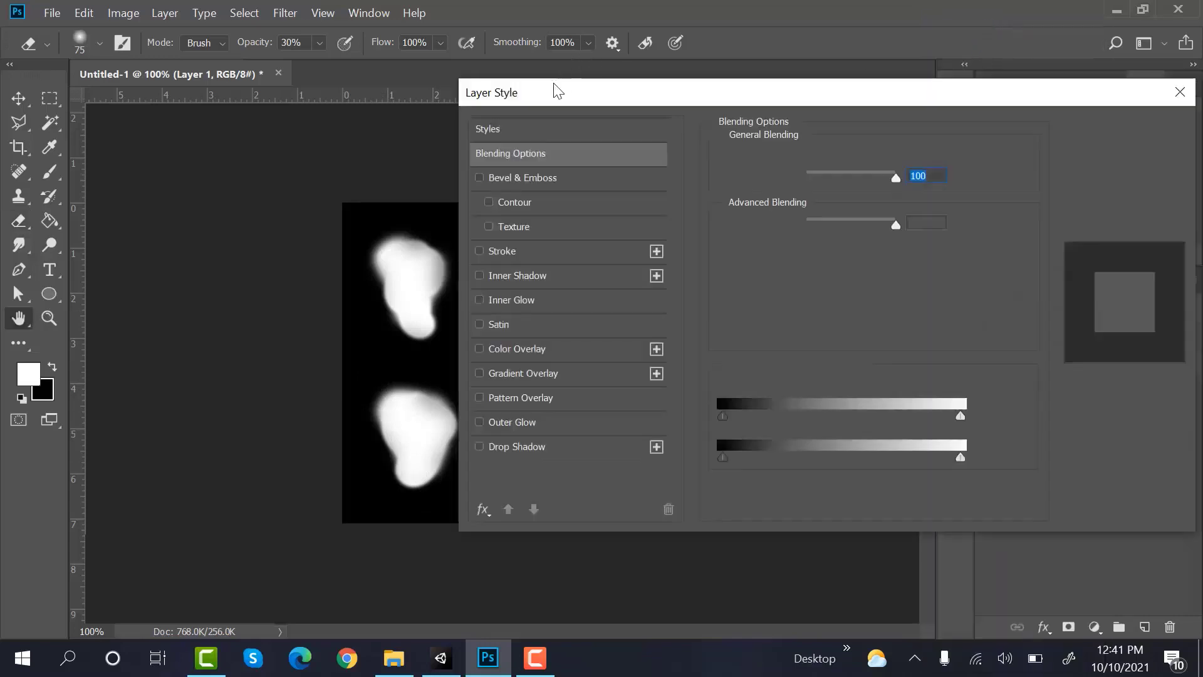
drag(749, 51, 766, 70)
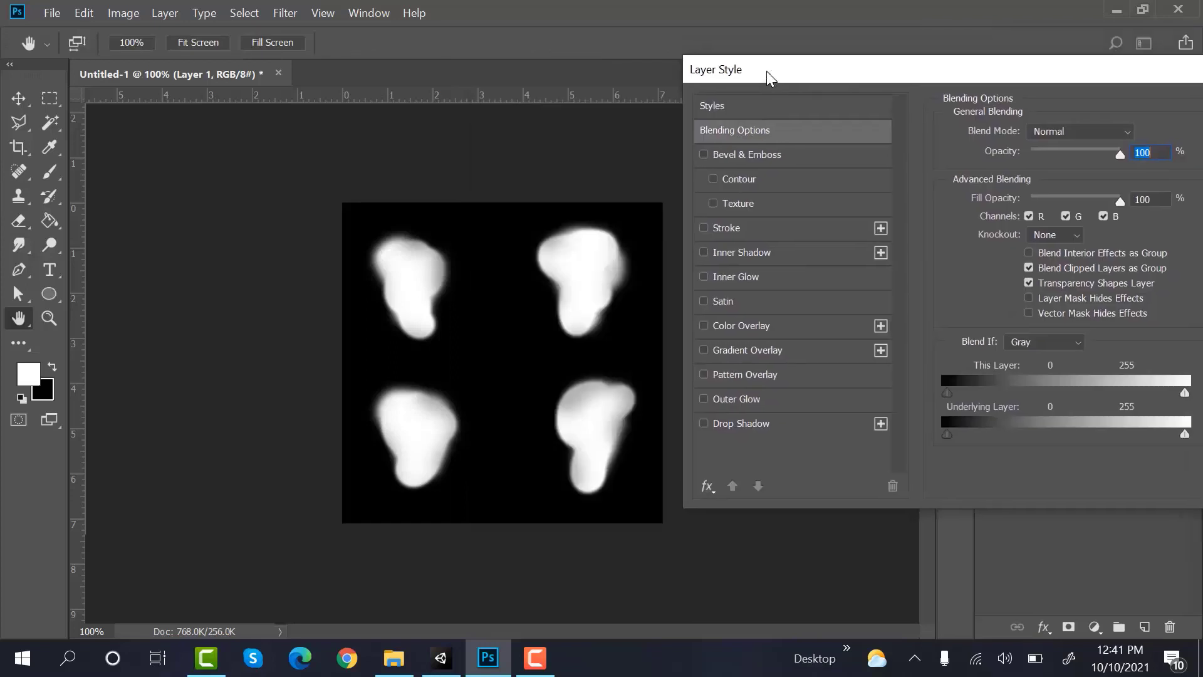
click(750, 399)
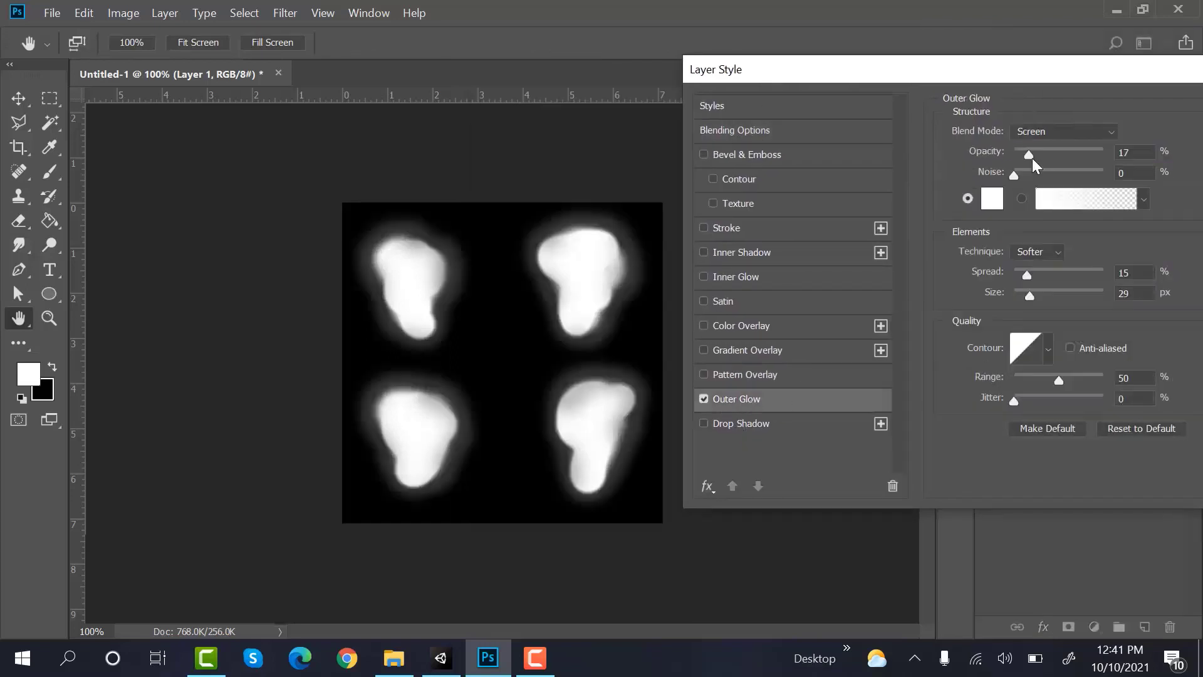
mouse_move(1028, 295)
mouse_down()
mouse_move(1012, 306)
mouse_move(1053, 276)
mouse_move(1018, 276)
mouse_move(1032, 296)
mouse_move(1049, 295)
mouse_move(1026, 298)
mouse_move(1020, 281)
mouse_move(1021, 294)
mouse_move(1057, 295)
mouse_move(1017, 292)
mouse_move(1031, 299)
mouse_up()
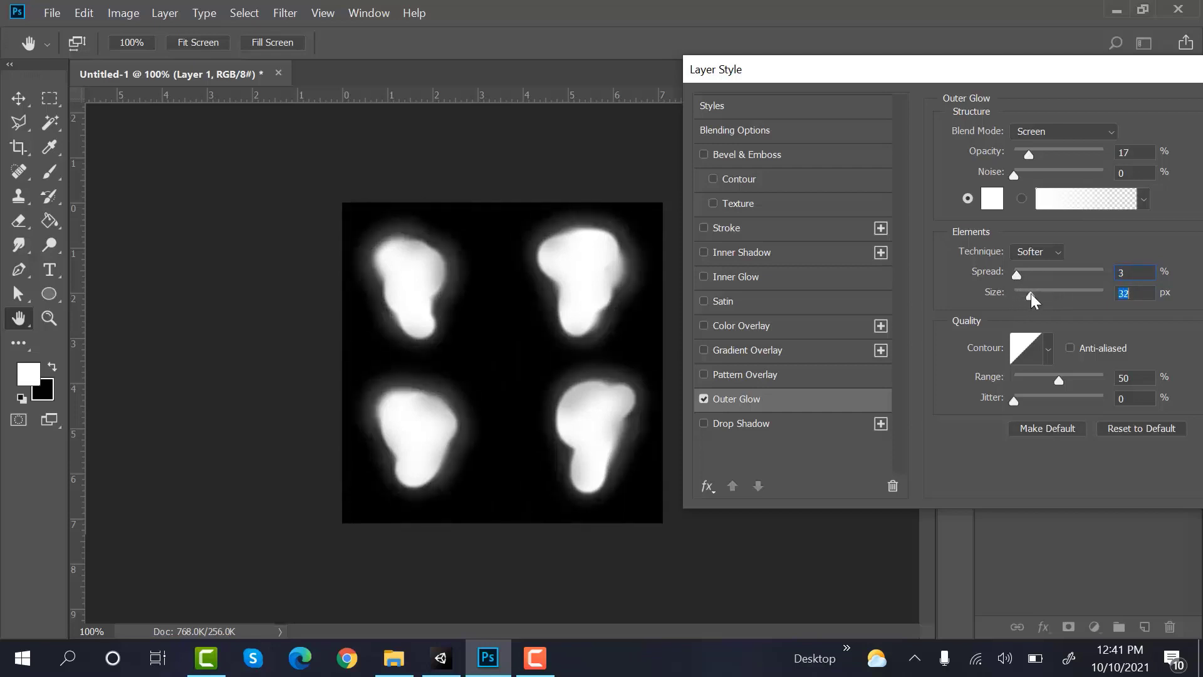
drag(1029, 157, 1026, 188)
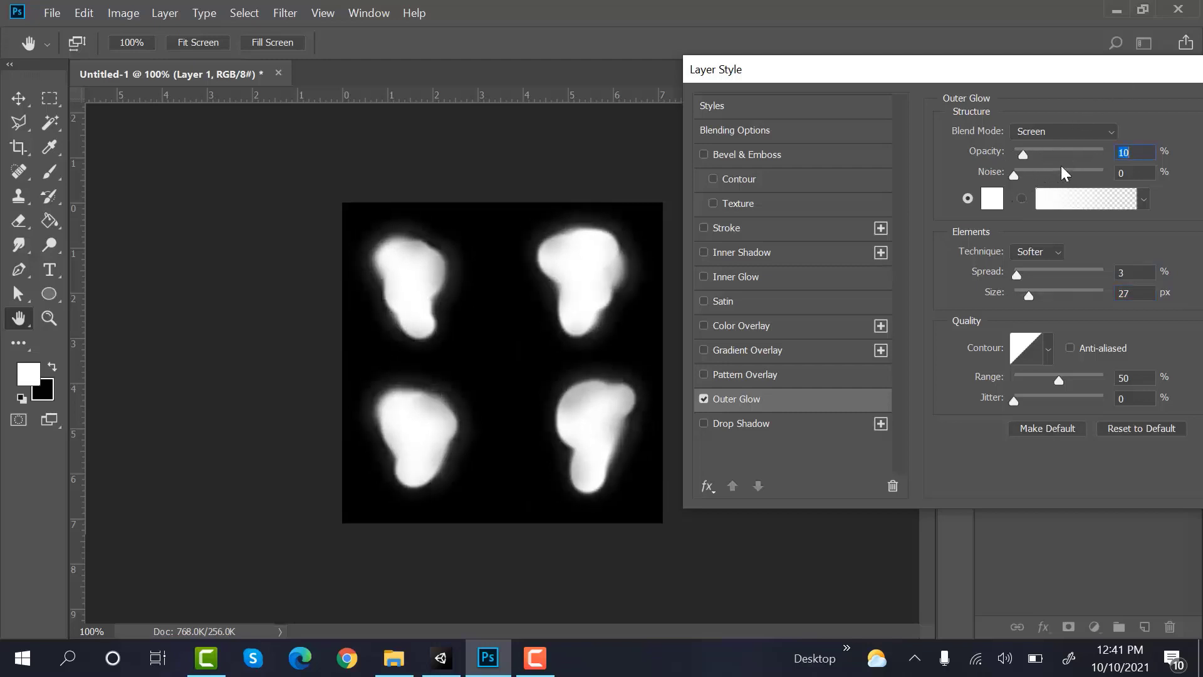
drag(1026, 158, 1021, 163)
drag(976, 81, 736, 81)
click(1097, 115)
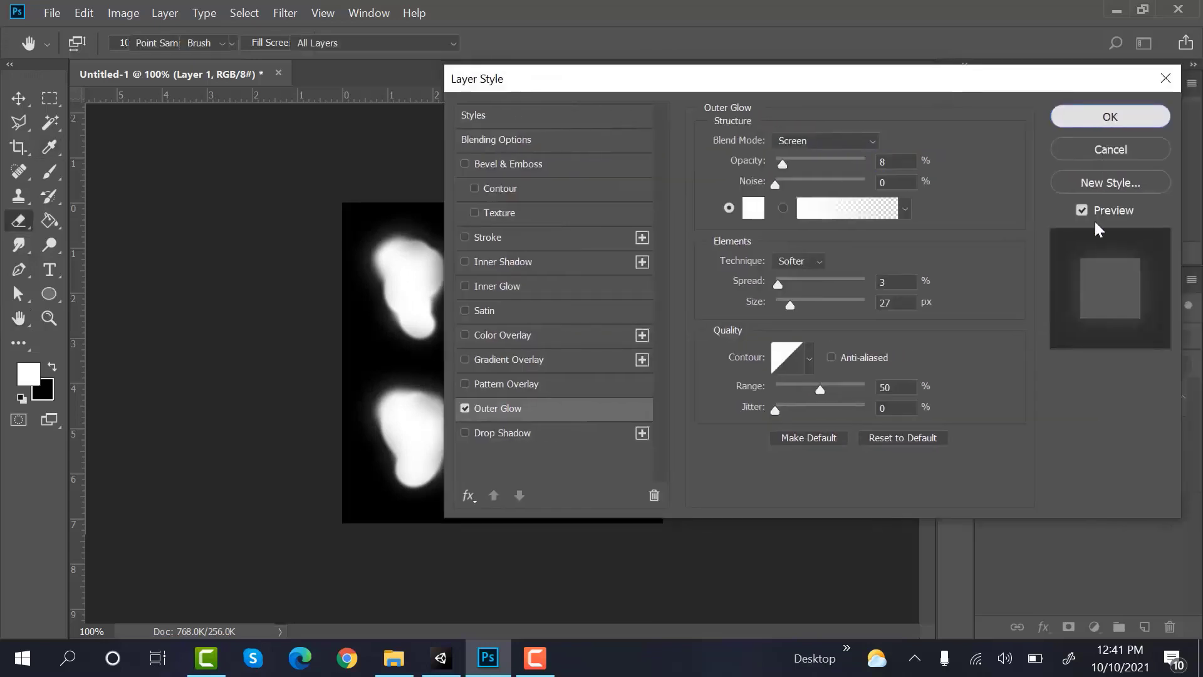
- Hide the black background and save the image as a PNG named shapes in Downloads with medium file size
click(990, 472)
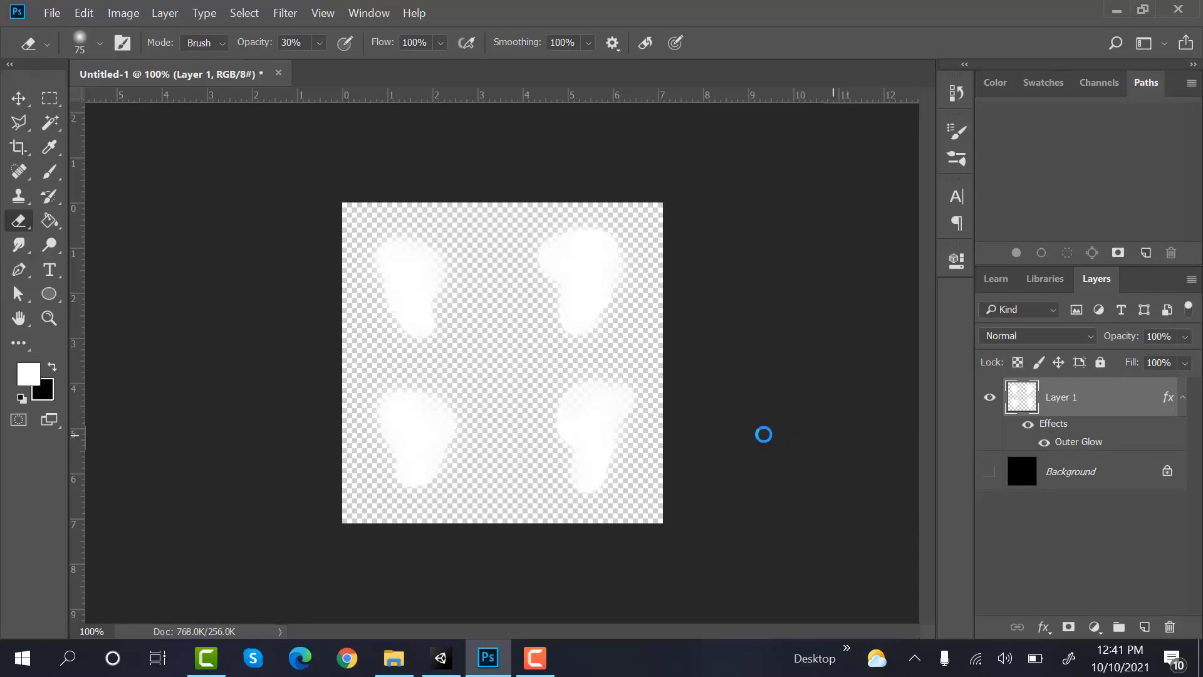
key(ctrl+s)
text(shapes)
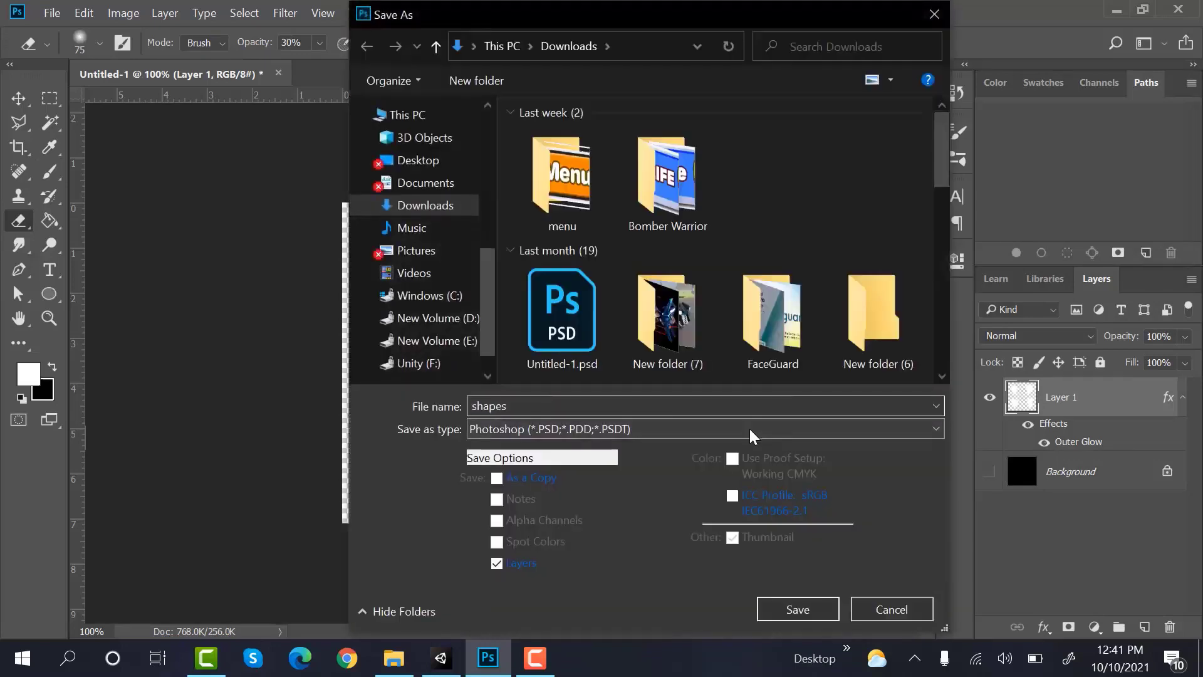
click(752, 435)
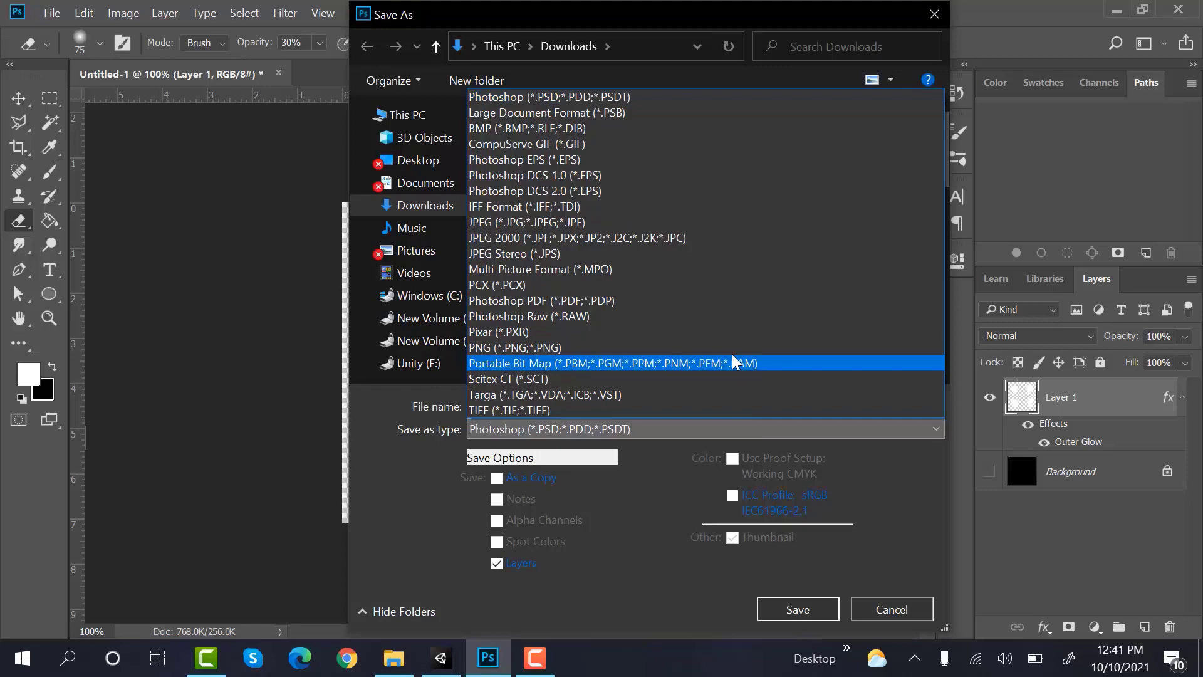
click(736, 343)
click(801, 607)
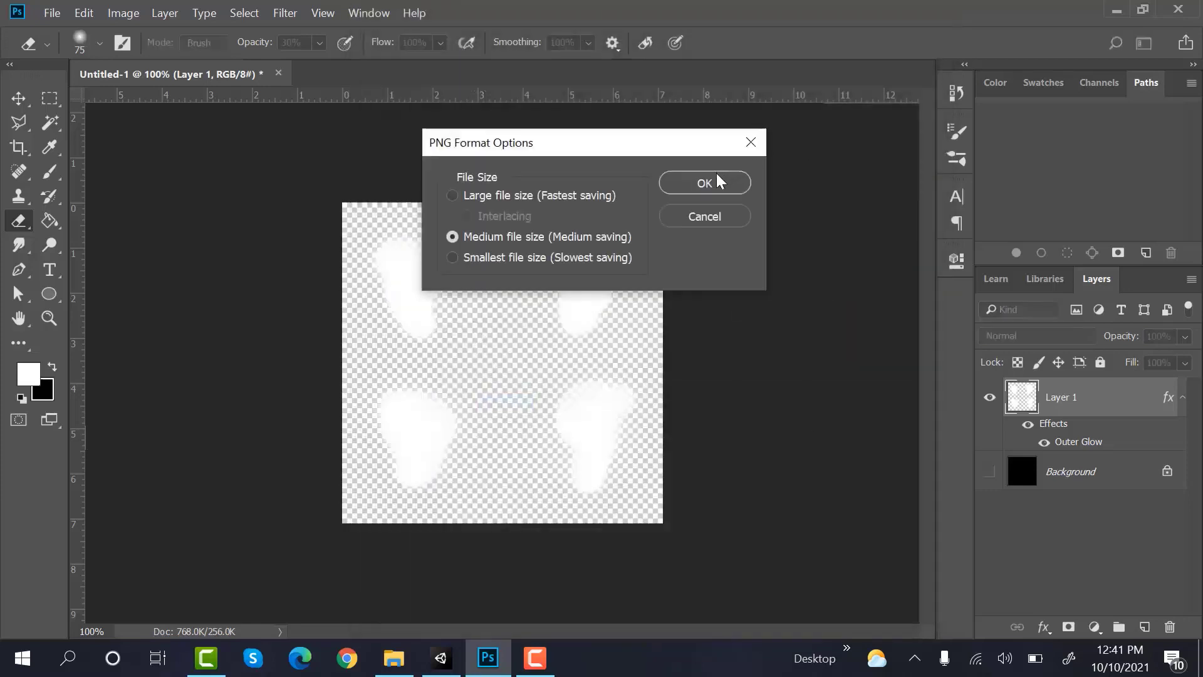
click(722, 180)
- Import shapes.png from Downloads into Unity's FireAura folder and apply Alpha Is Transparency to the texture
click(453, 663)
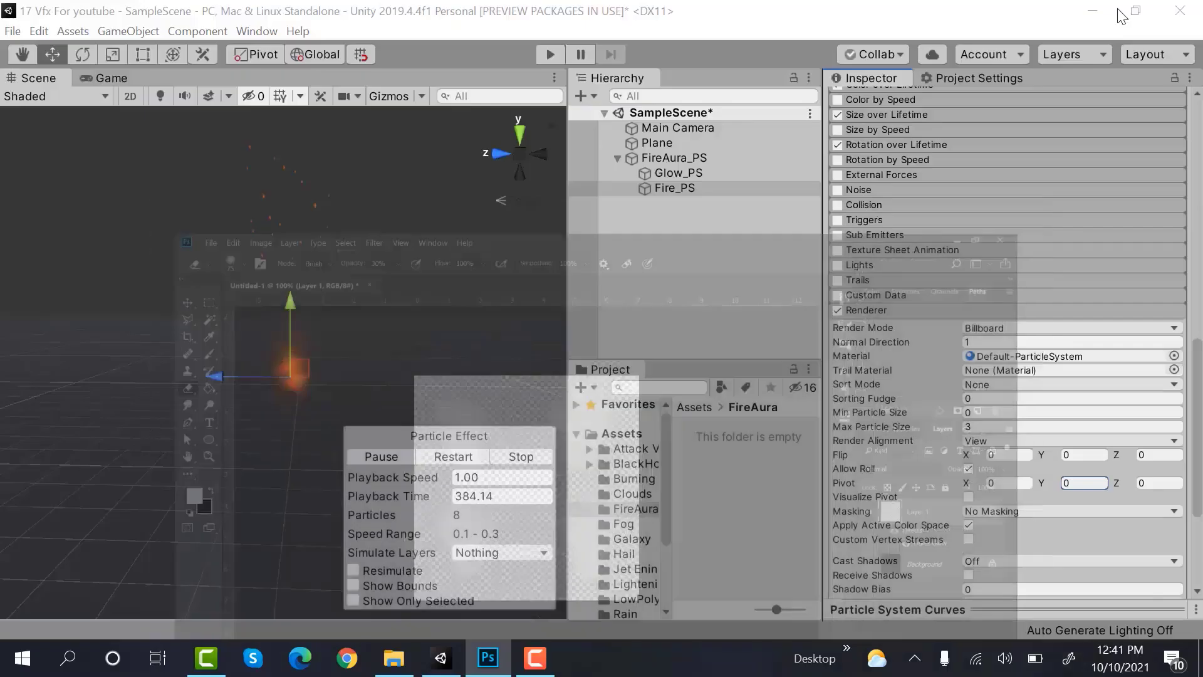
click(393, 658)
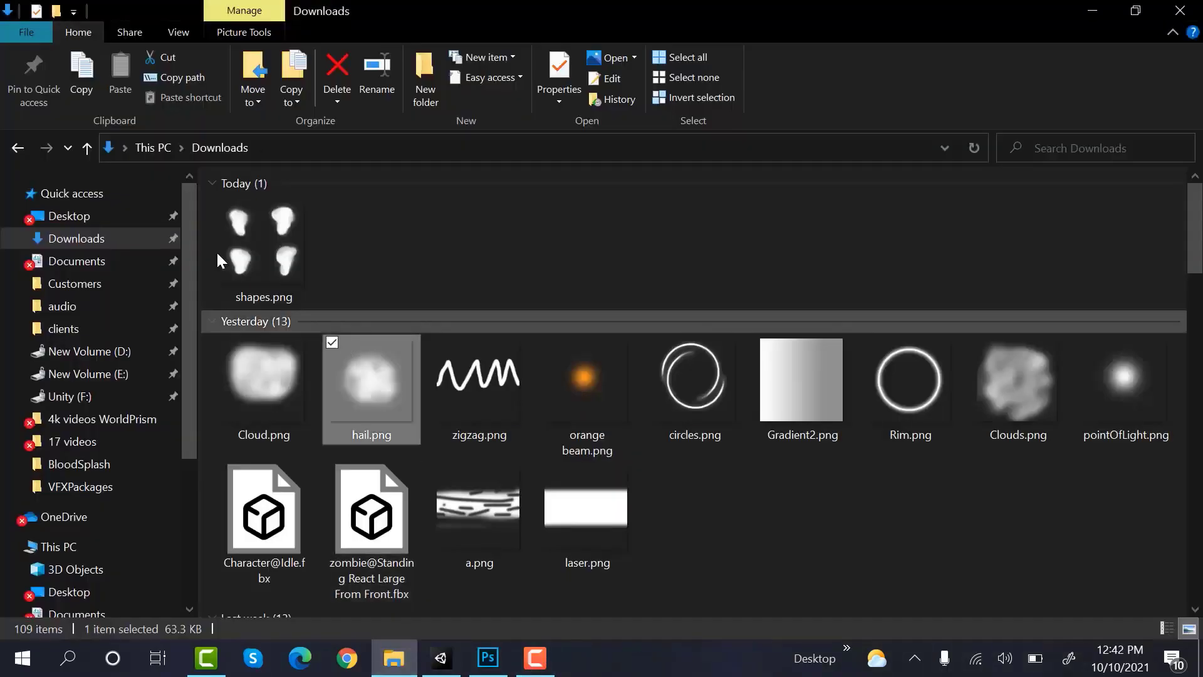
drag(232, 250, 724, 475)
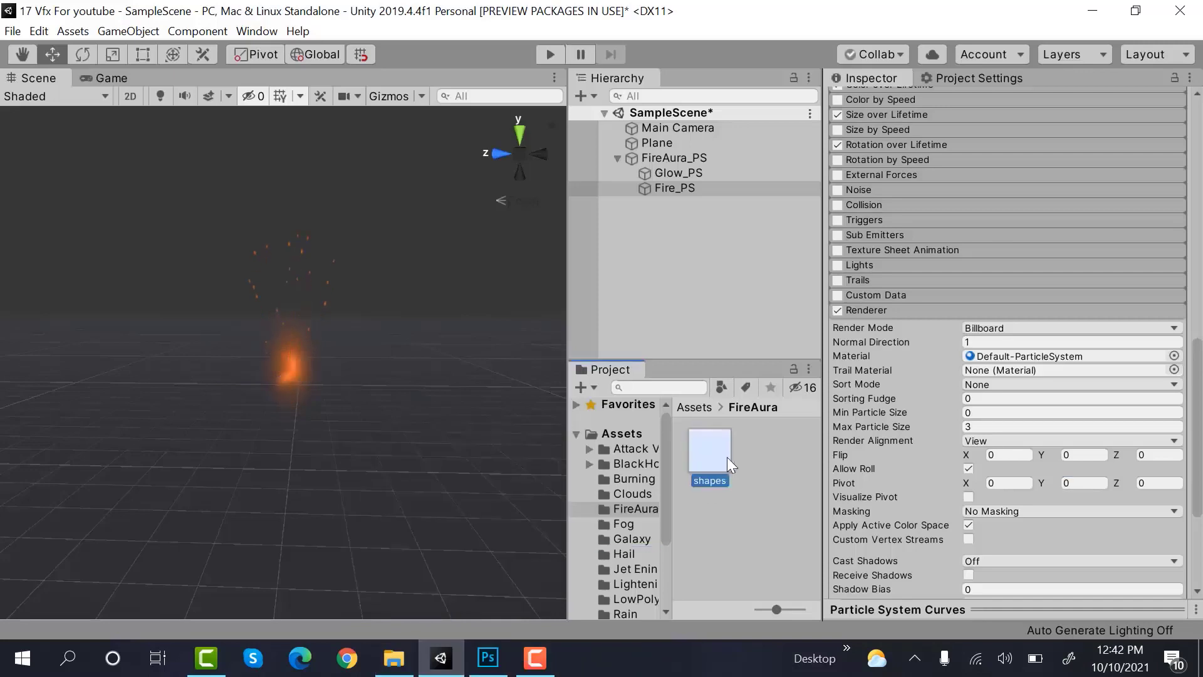
click(983, 240)
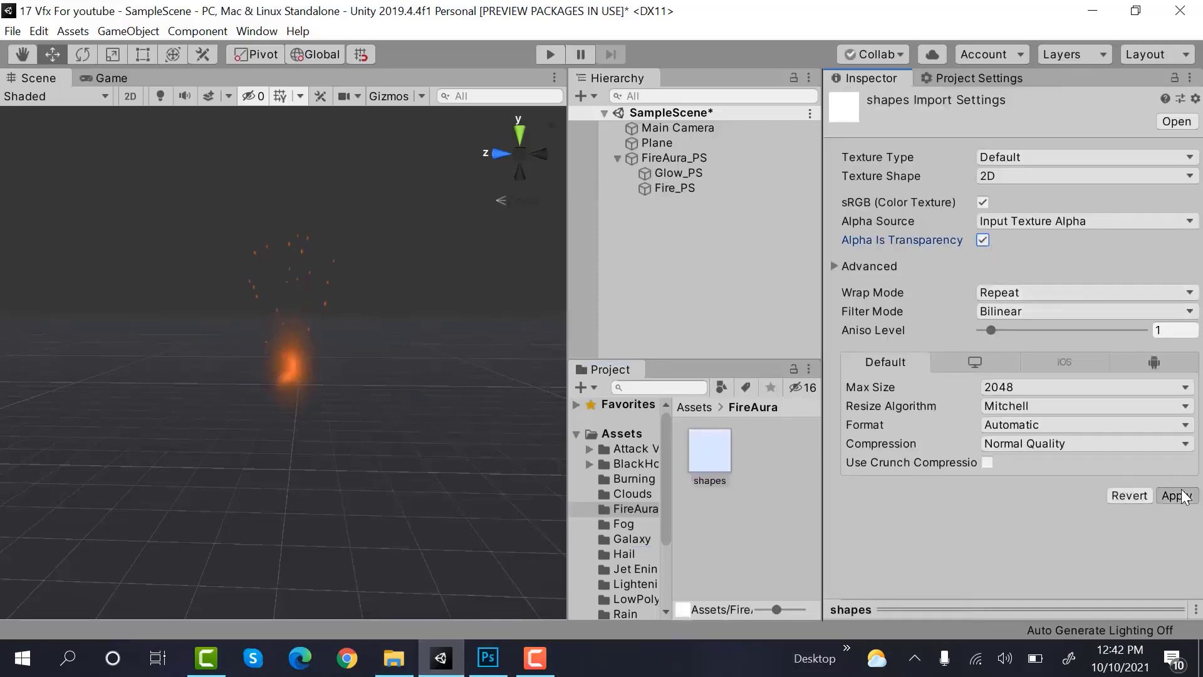
click(1176, 495)
- Create a new material named Shapes_Mat in the FireAura folder
right_click(796, 493)
mouse_move(924, 28)
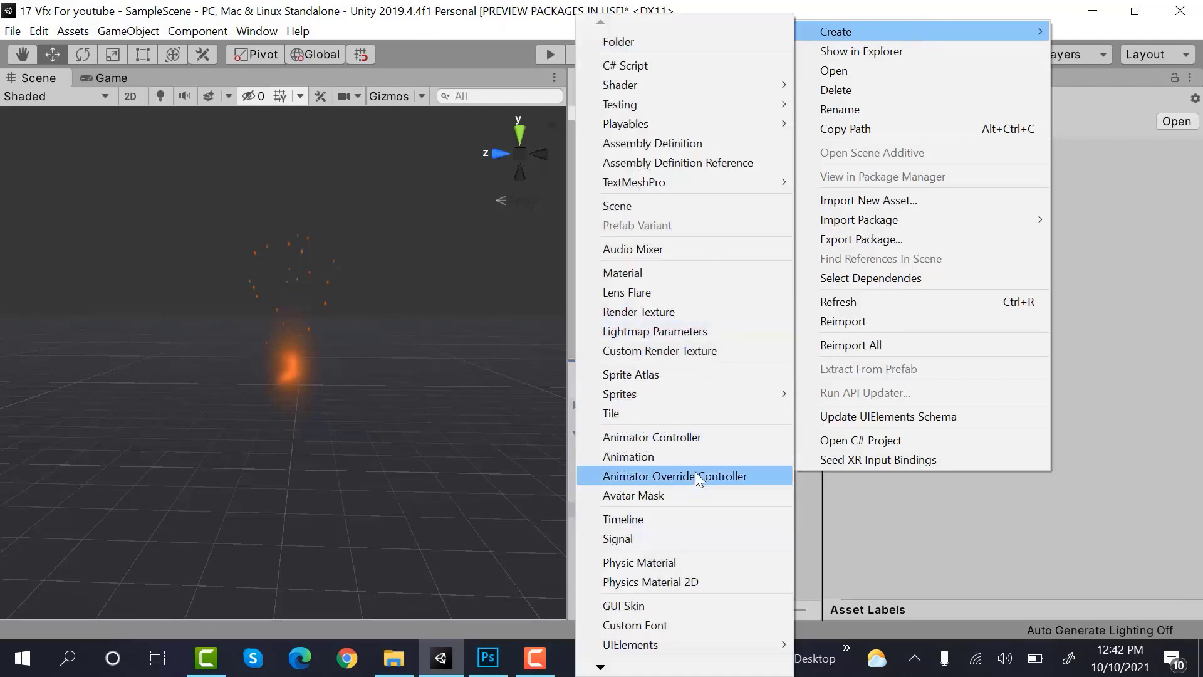
click(720, 272)
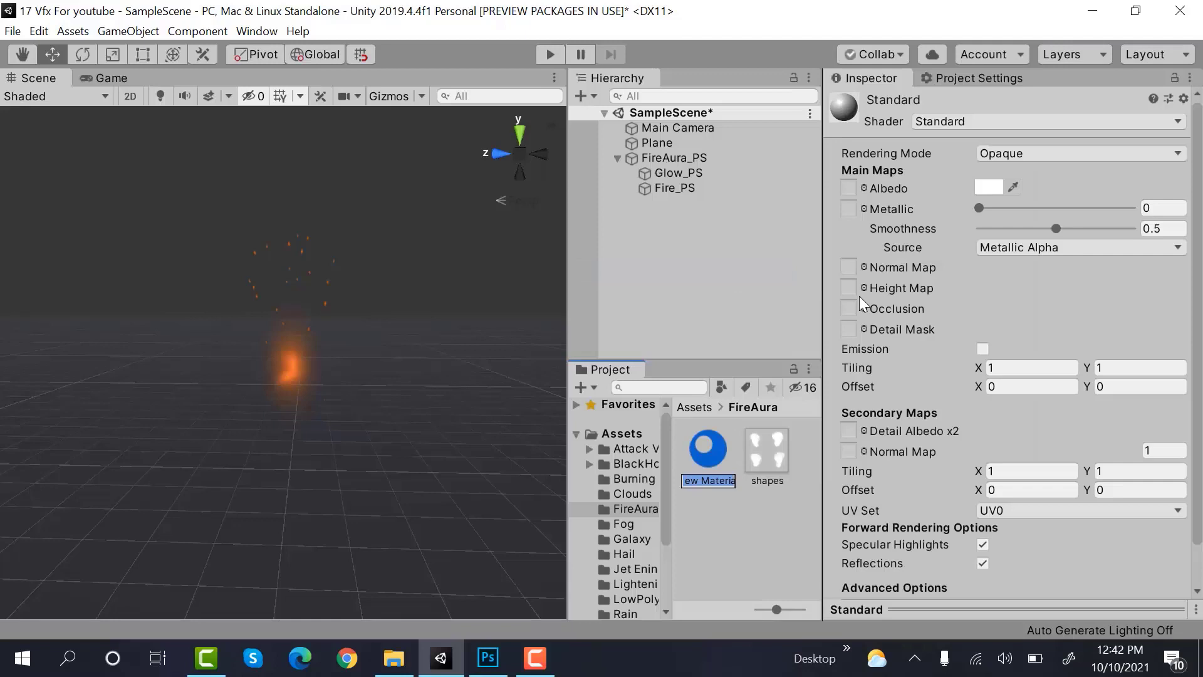
text(S)
text(at)
key(Return)
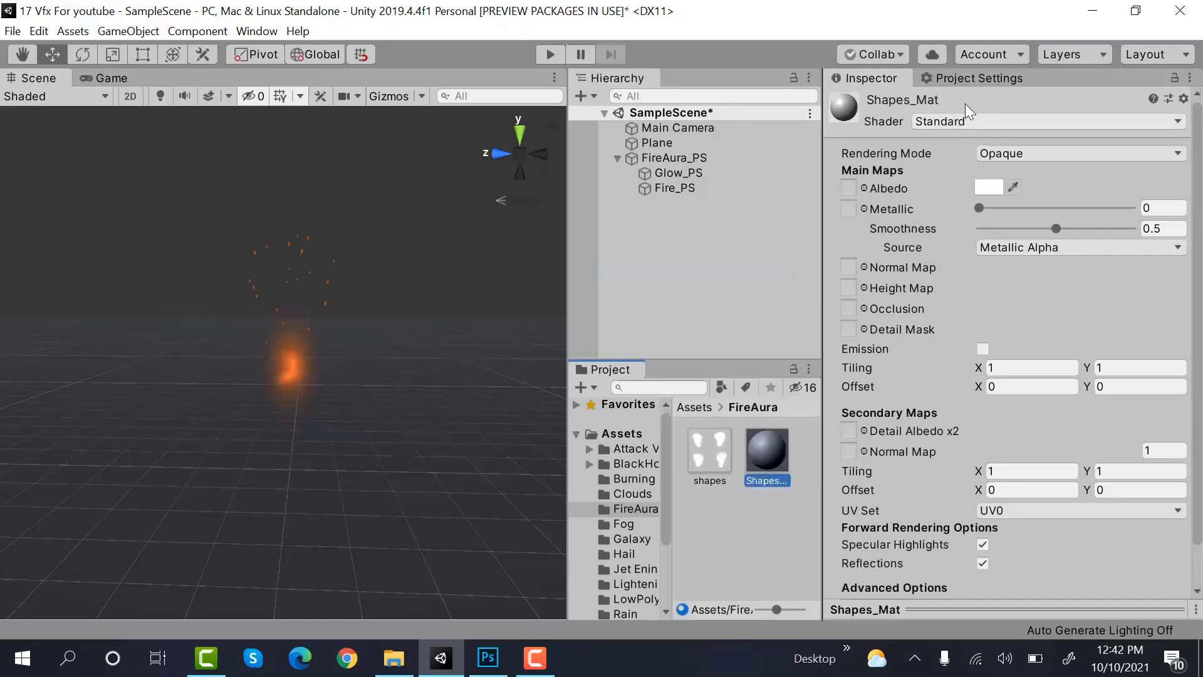
- Set Shapes_Mat's shader to Legacy Shaders/Particles/Additive and assign the shapes image as its particle texture
click(961, 120)
click(995, 405)
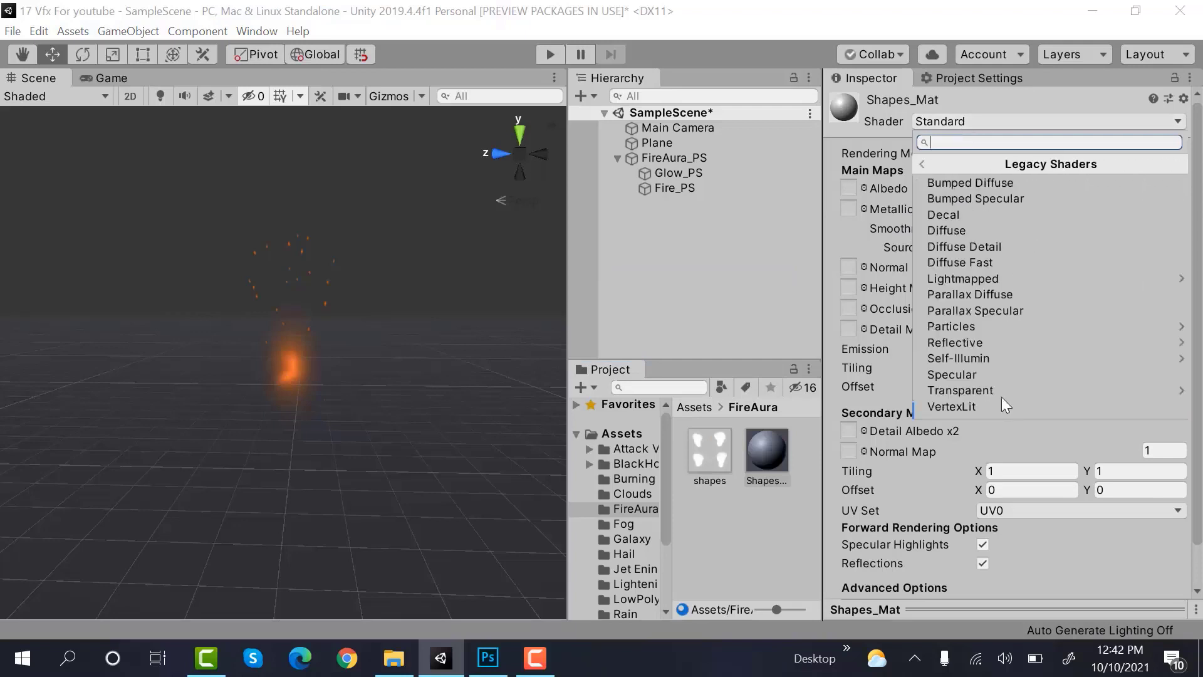
click(1049, 322)
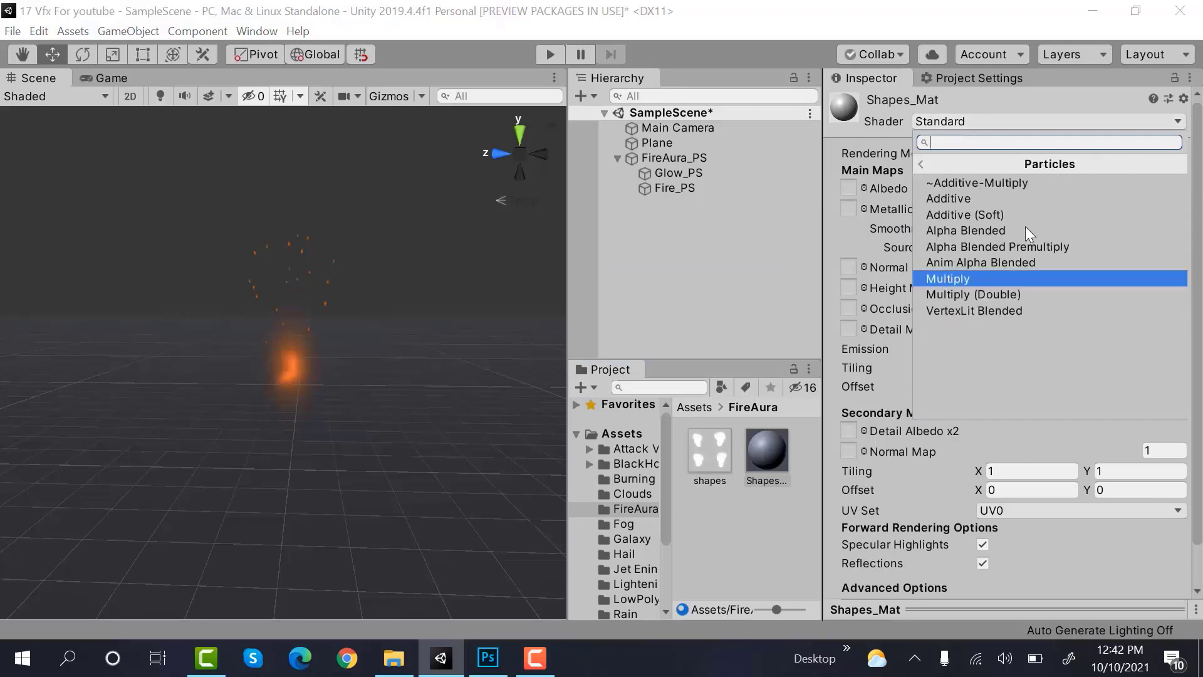
click(1010, 194)
drag(697, 448, 1106, 153)
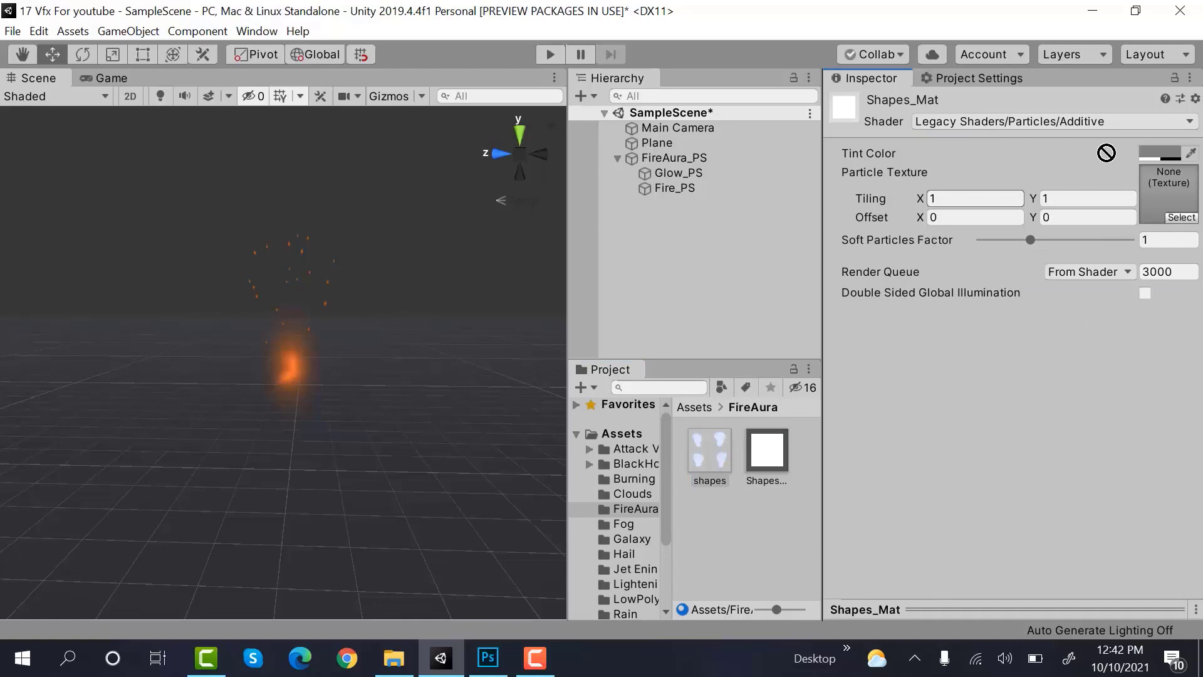
- Apply Shapes_Mat to Fire_PS and enable its Texture Sheet Animation module
drag(775, 449, 669, 190)
click(670, 189)
scroll(1133, 320, up, 3)
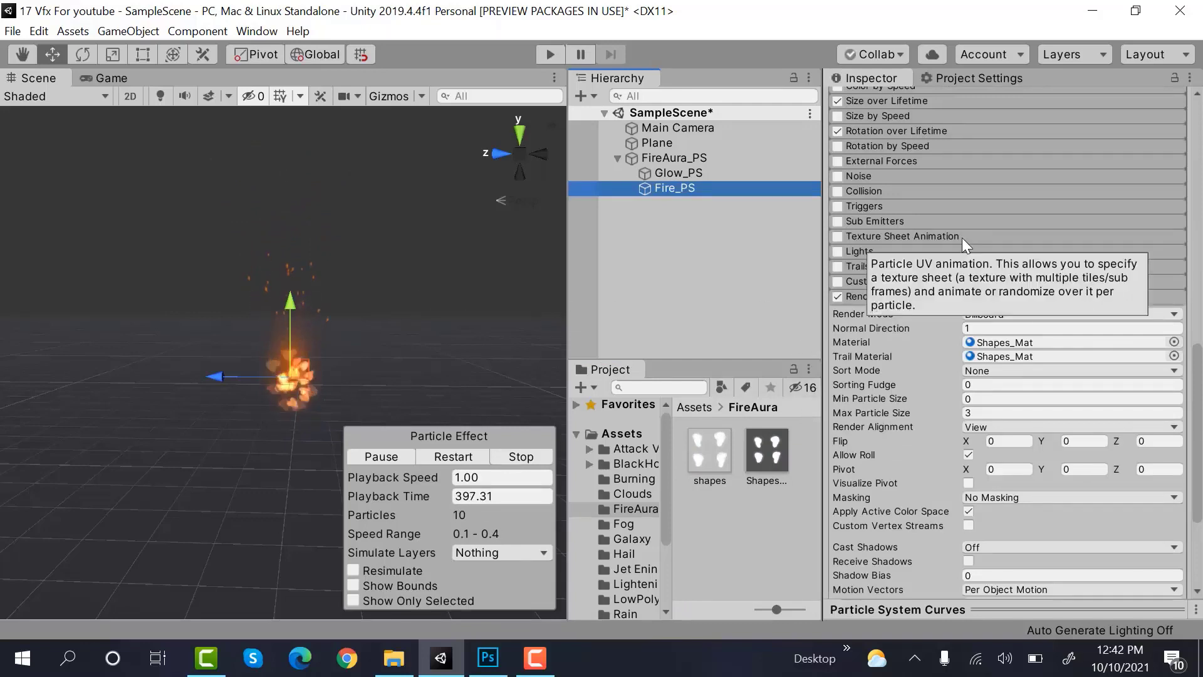
click(838, 237)
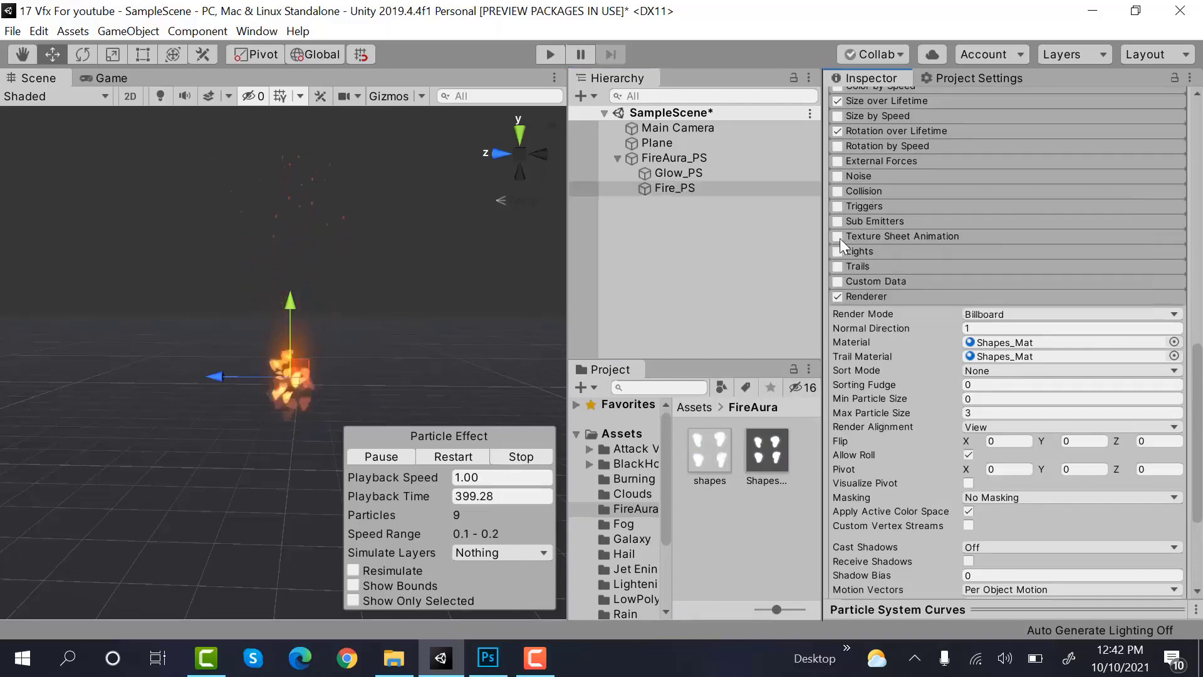
click(897, 235)
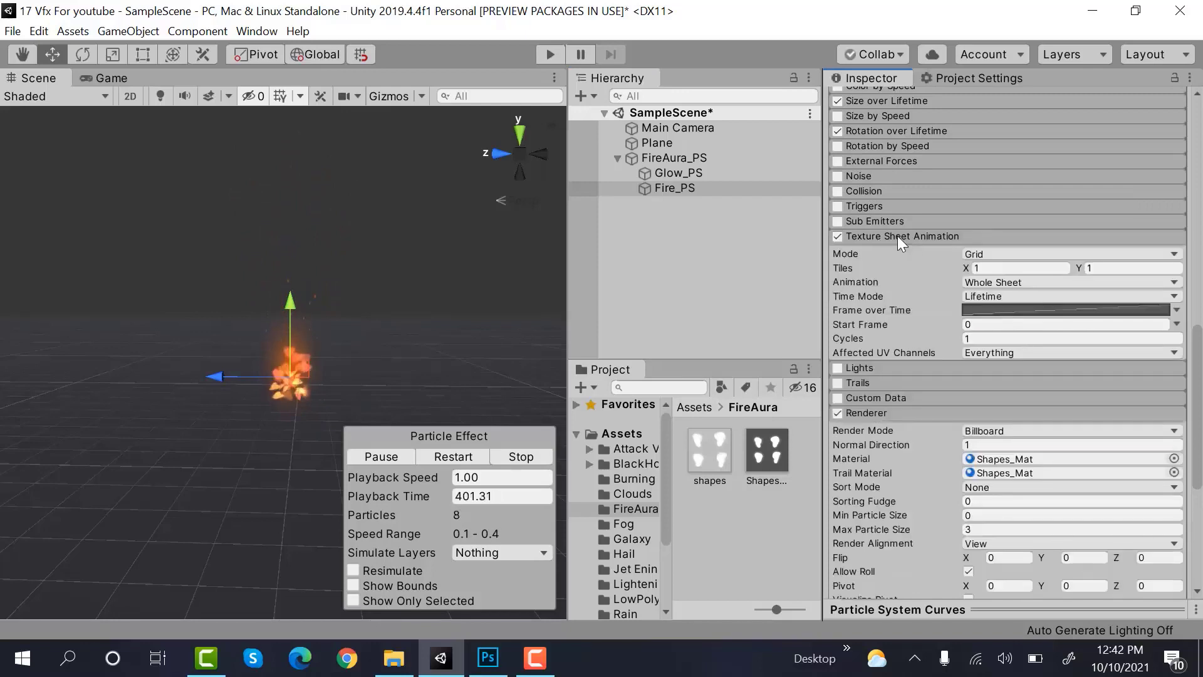
- Set Fire_PS's texture sheet tiles to X 2 and Y 2
click(1019, 266)
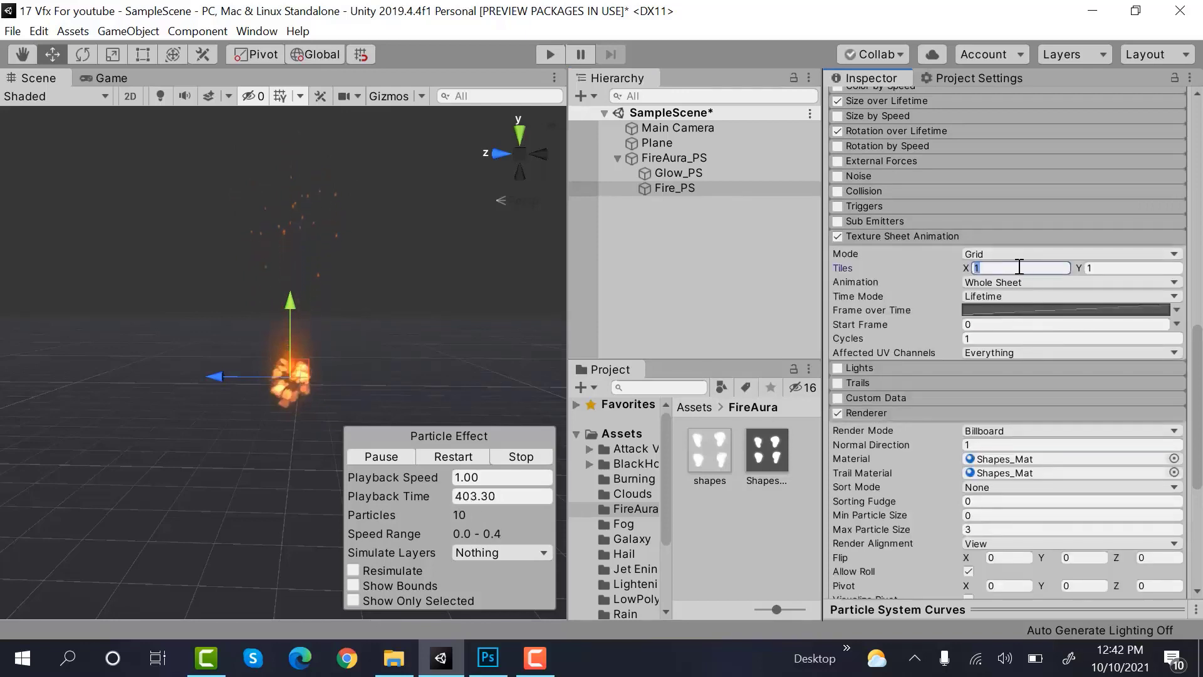
text(2)
key(Tab)
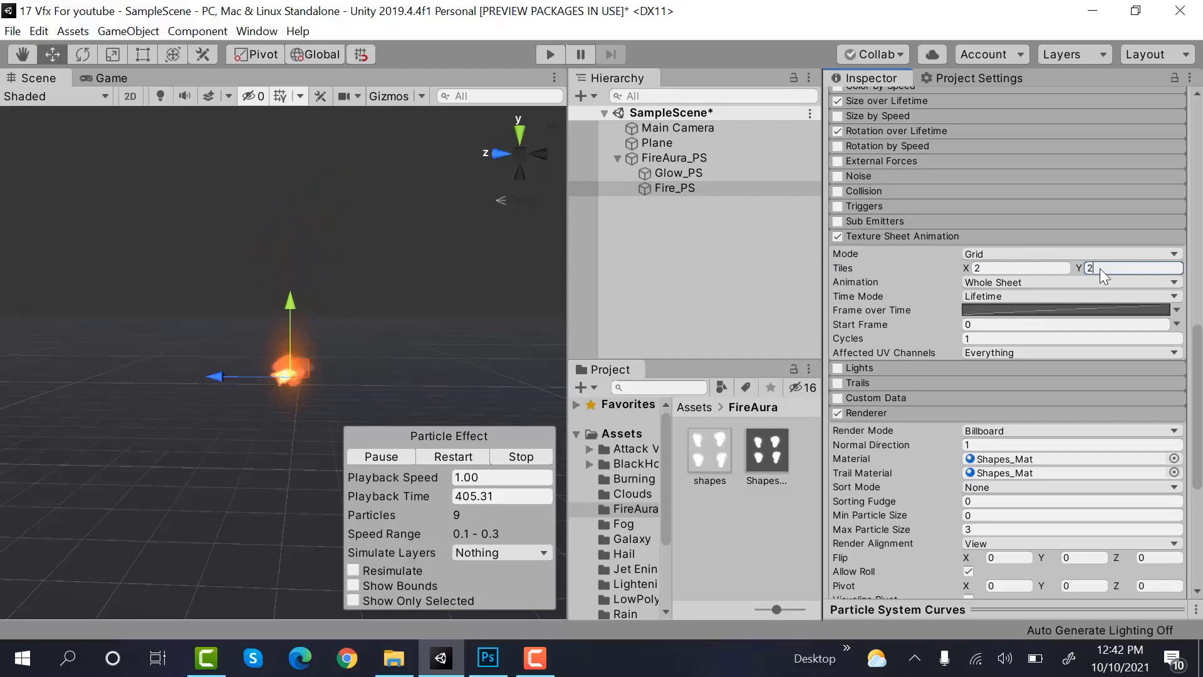
text(2)
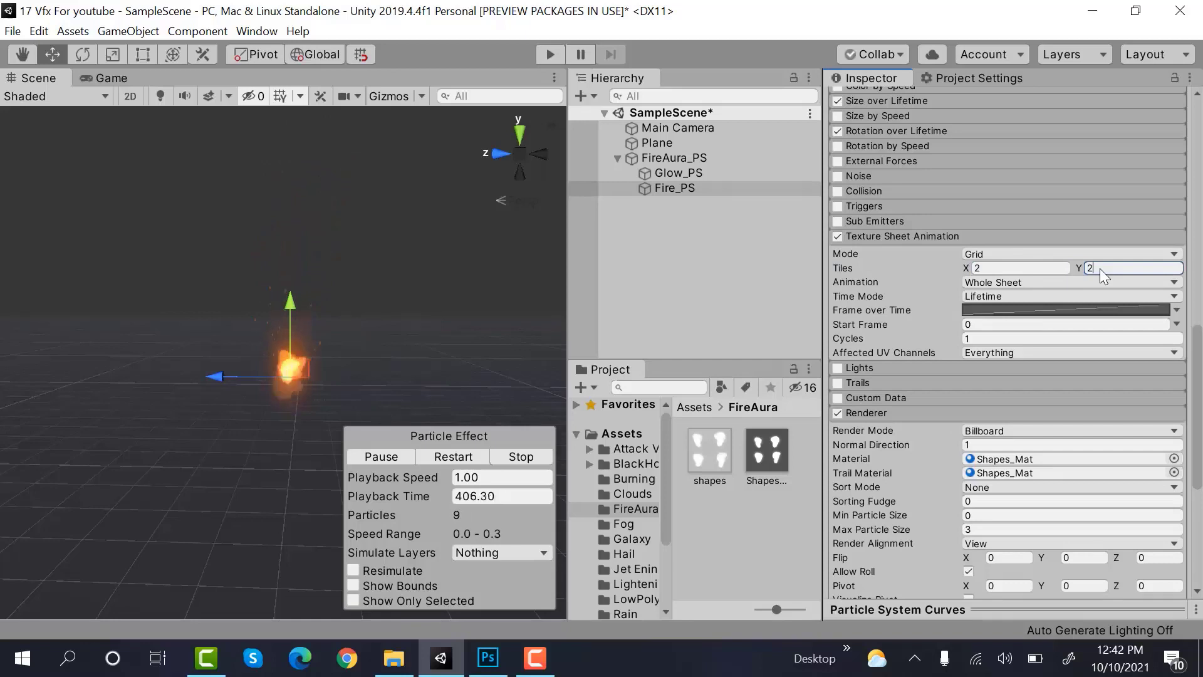
- Change Fire_PS's Frame over Time to a random value between the two constants 0 and 3.9996
click(1177, 309)
click(1155, 331)
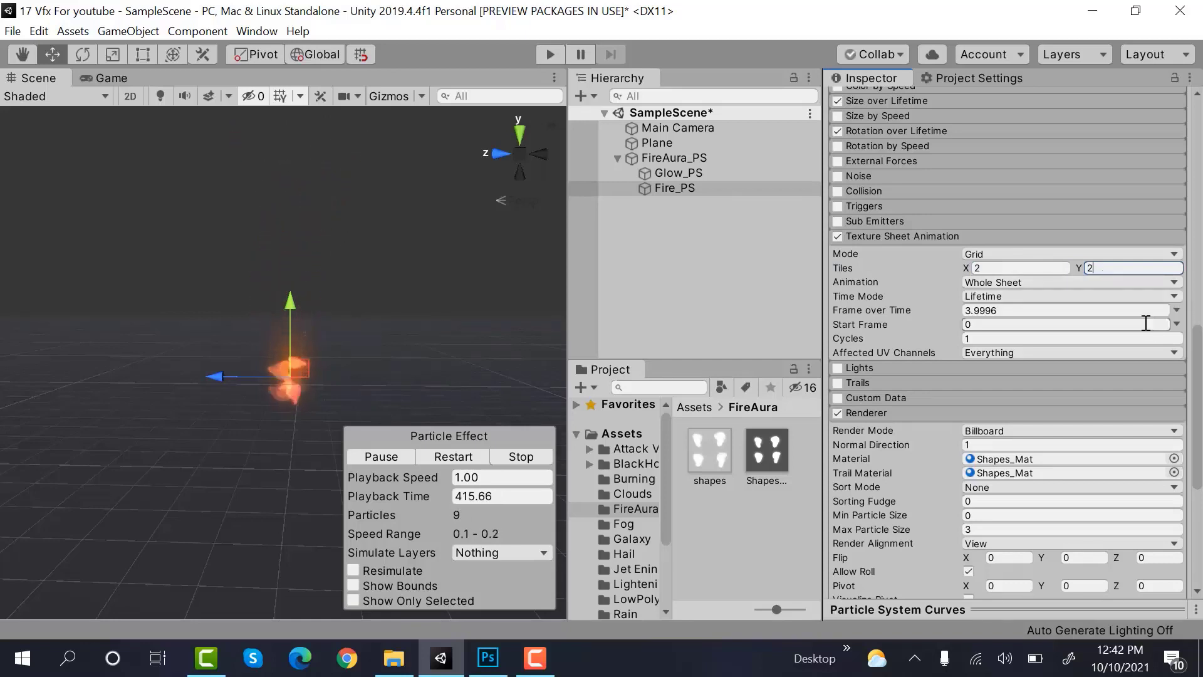
click(1103, 310)
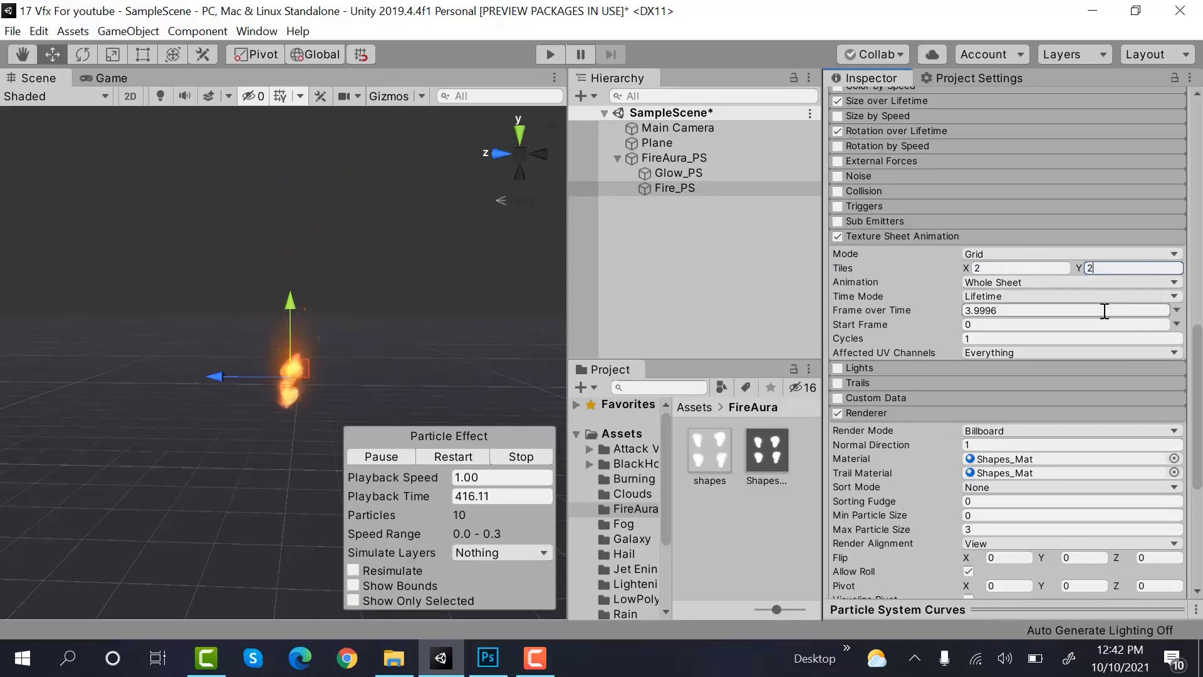
click(1176, 310)
click(1158, 361)
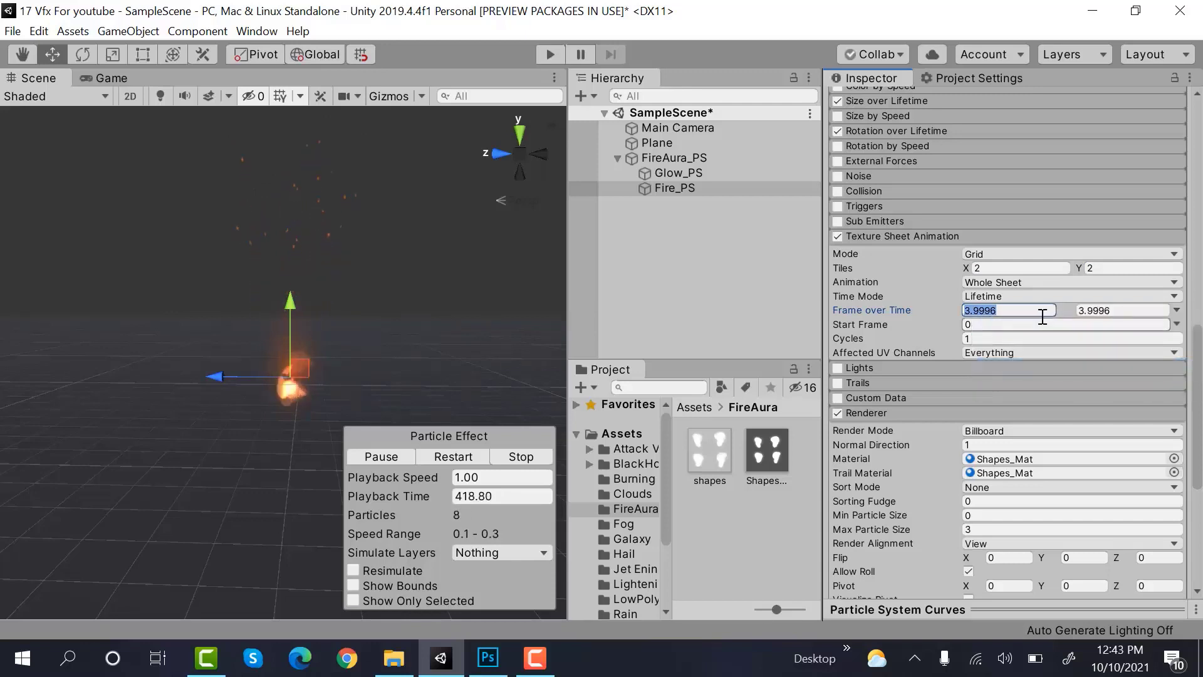
text(0)
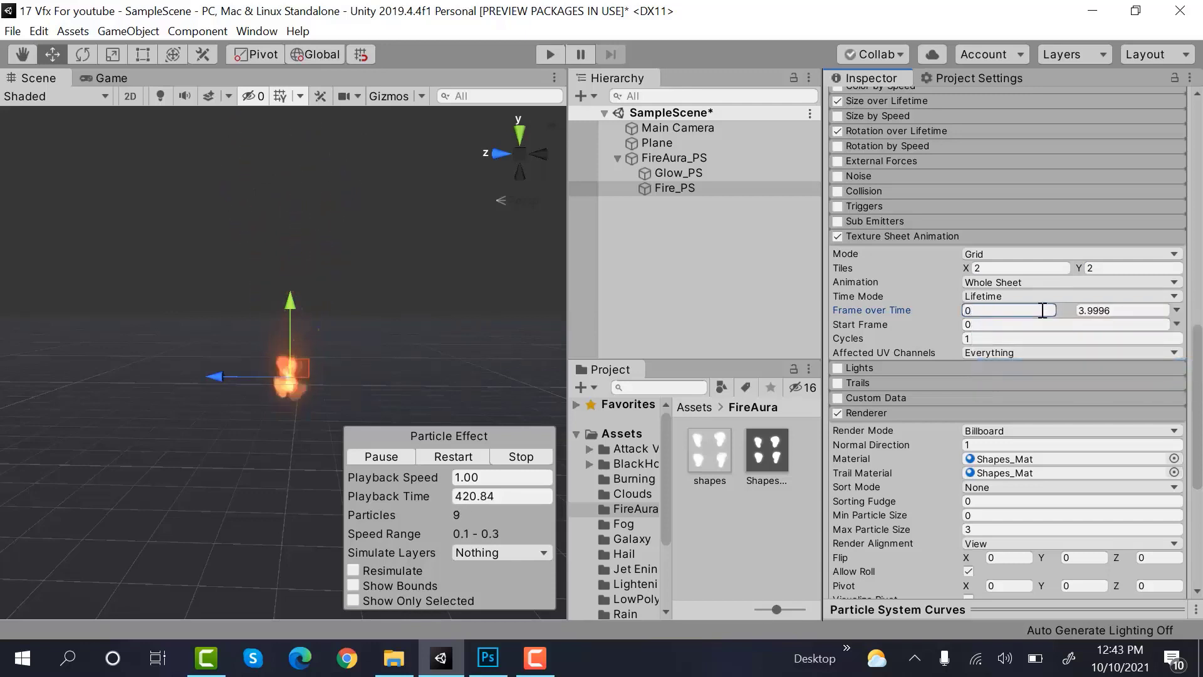
- Duplicate the Fire_PS particle system under FireAura_PS
click(749, 190)
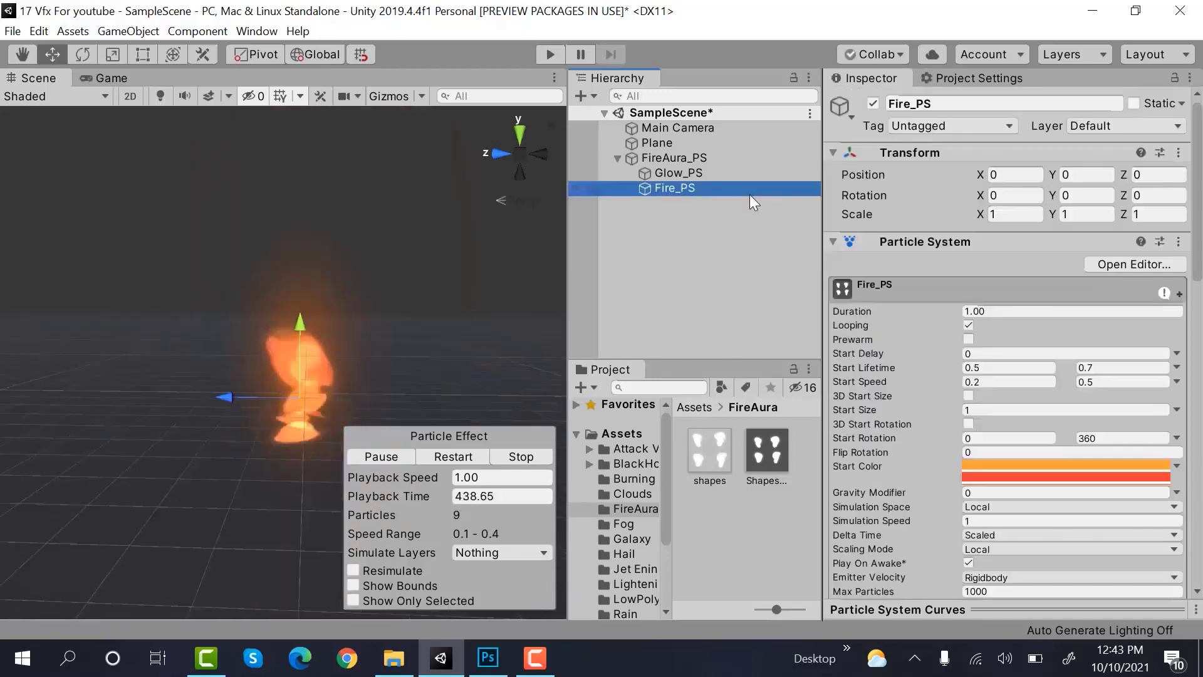
click(750, 218)
click(727, 193)
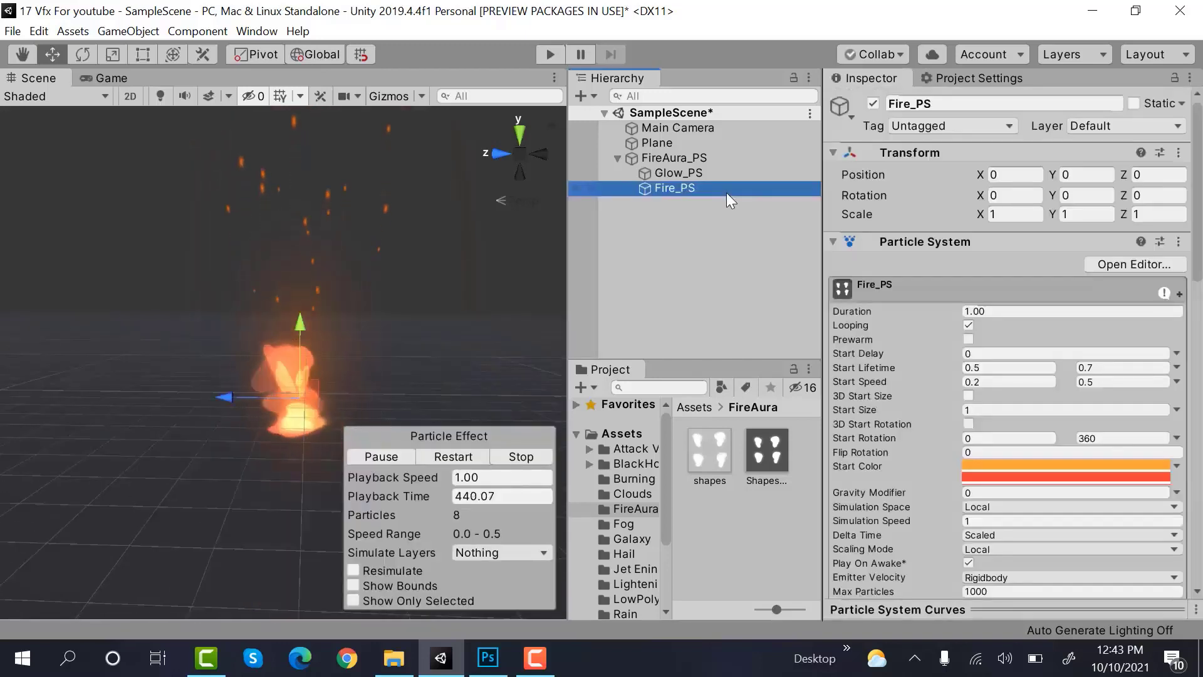
key(ctrl+d)
- Duplicate Shapes_Mat and set the copy's shader to Legacy Shaders/Particles/Alpha Blended
click(767, 447)
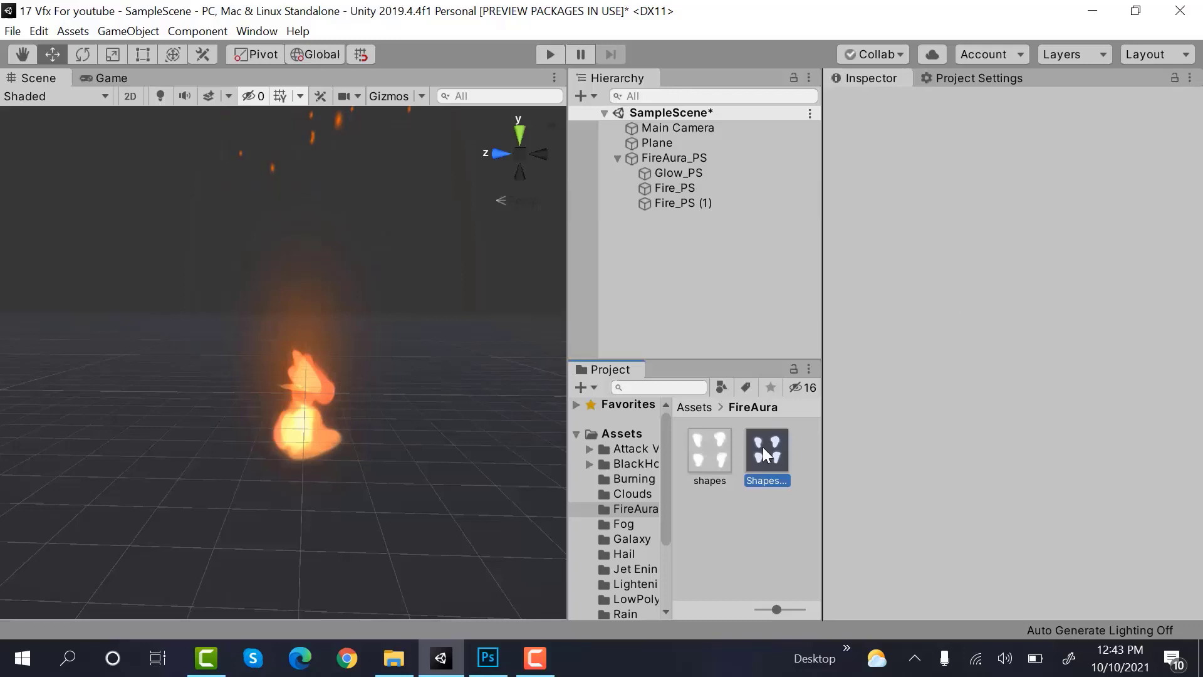
key(ctrl+d)
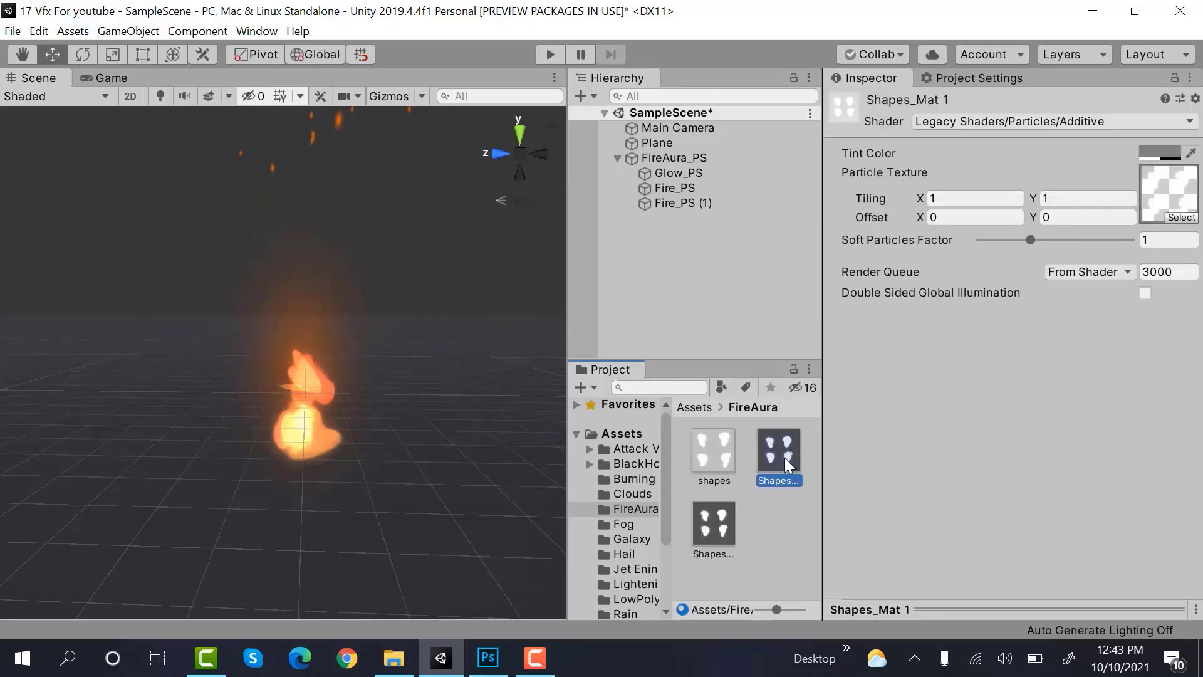
click(1065, 121)
click(1062, 410)
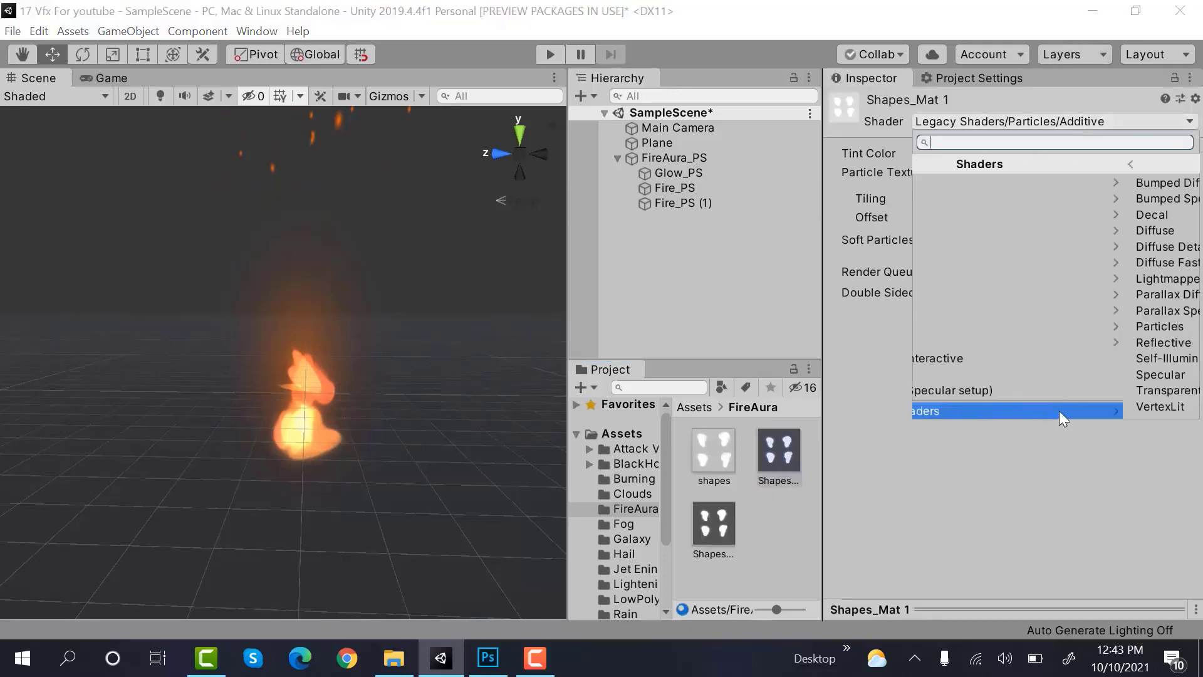
click(1059, 358)
click(1051, 230)
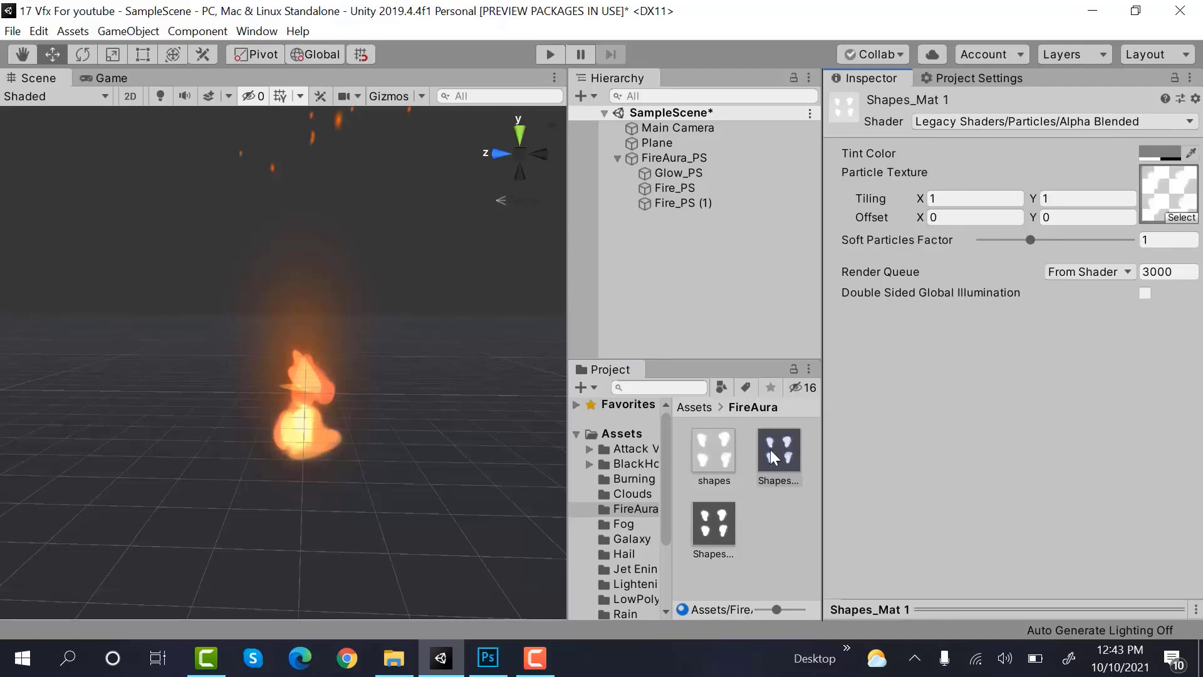
- Apply the Shapes_Mat 1 material to Fire_PS (1)
drag(693, 205, 682, 205)
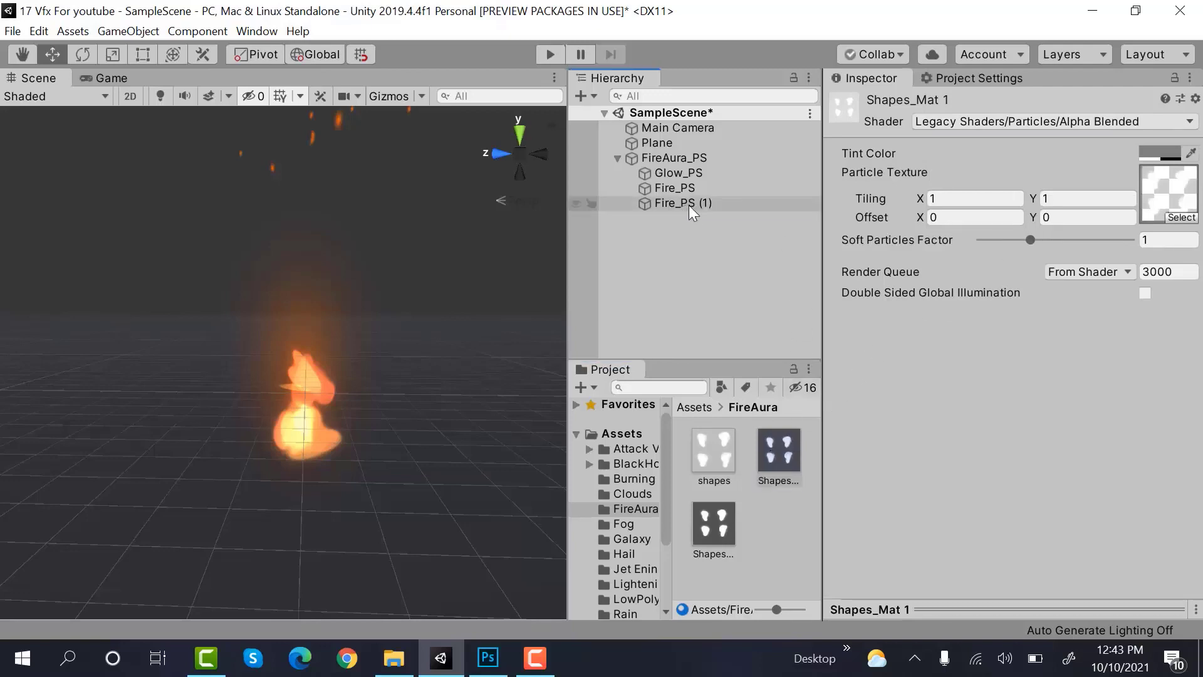
click(689, 204)
scroll(950, 484, down, 10)
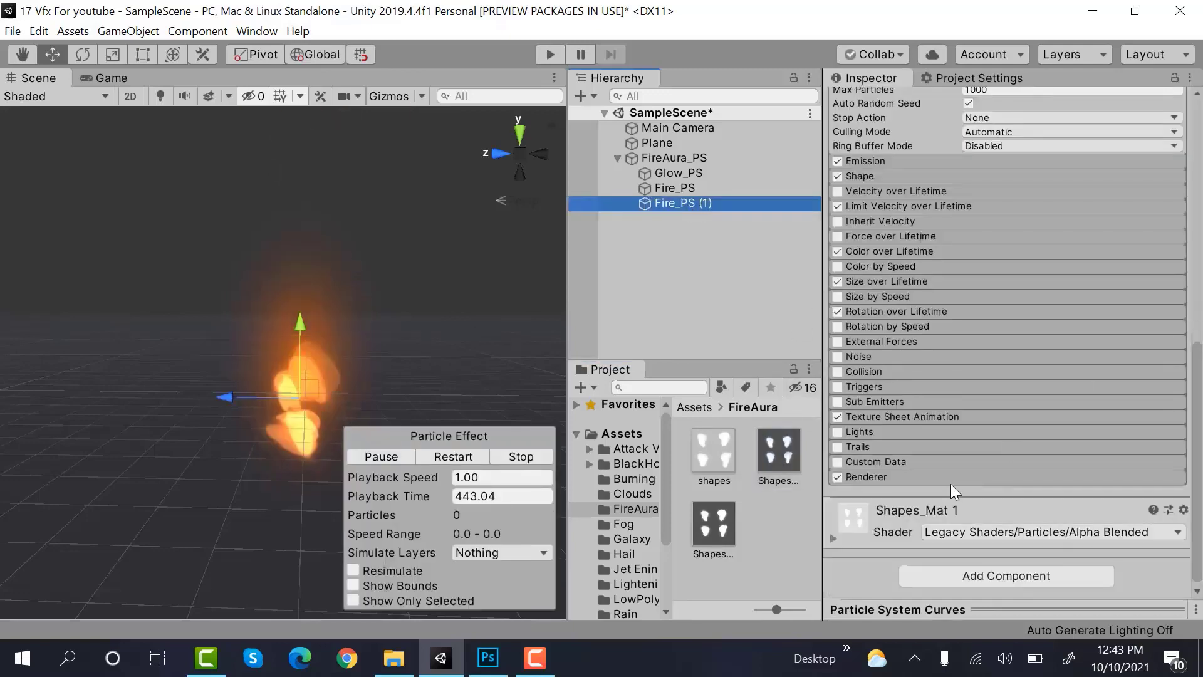
middle_drag(284, 503, 262, 474)
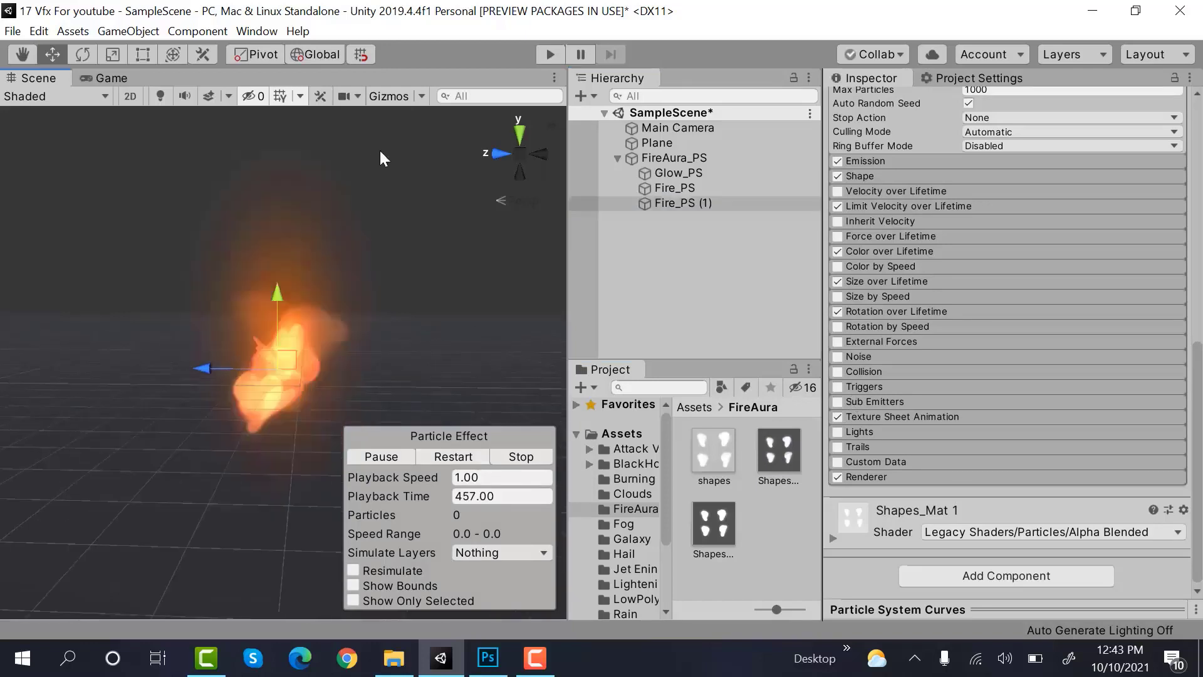
- Select FireAura_PS and switch to the Rect tool to preview the whole effect in the scene
click(765, 232)
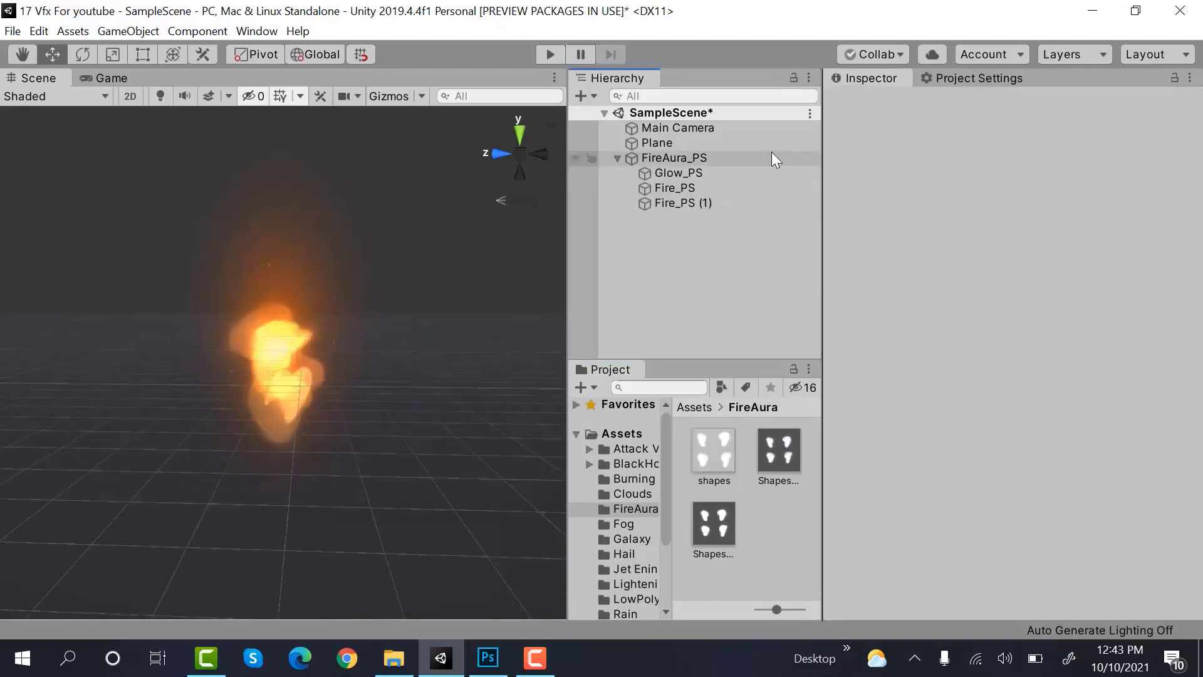
click(83, 55)
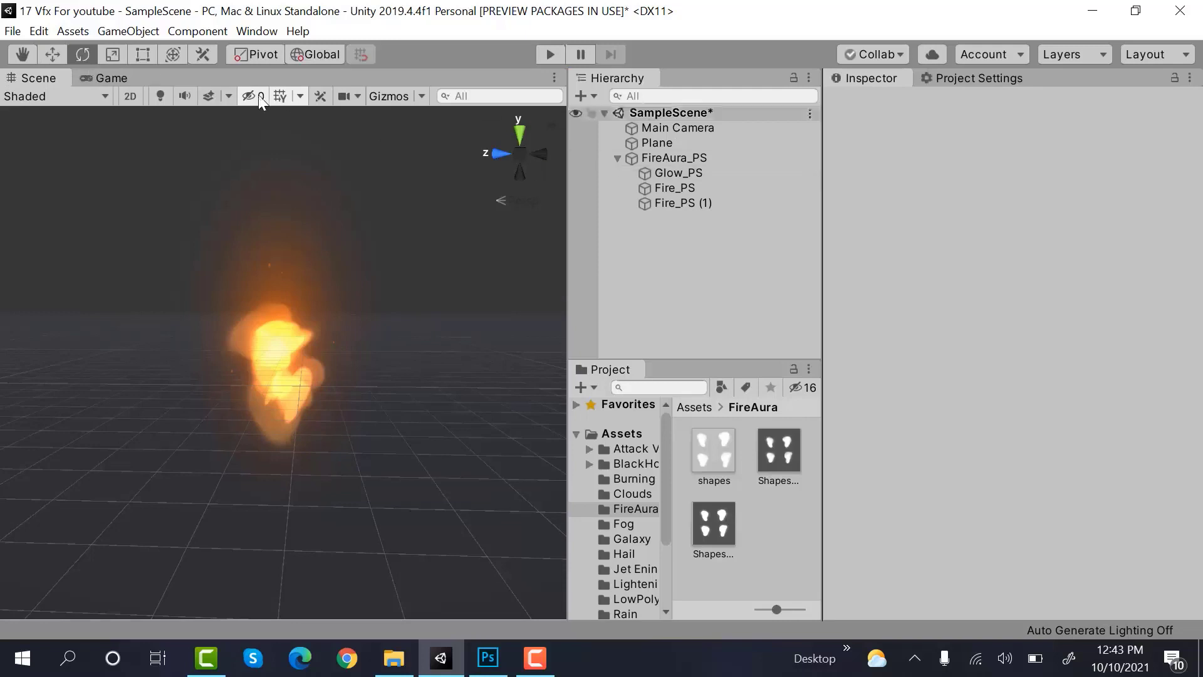
click(728, 160)
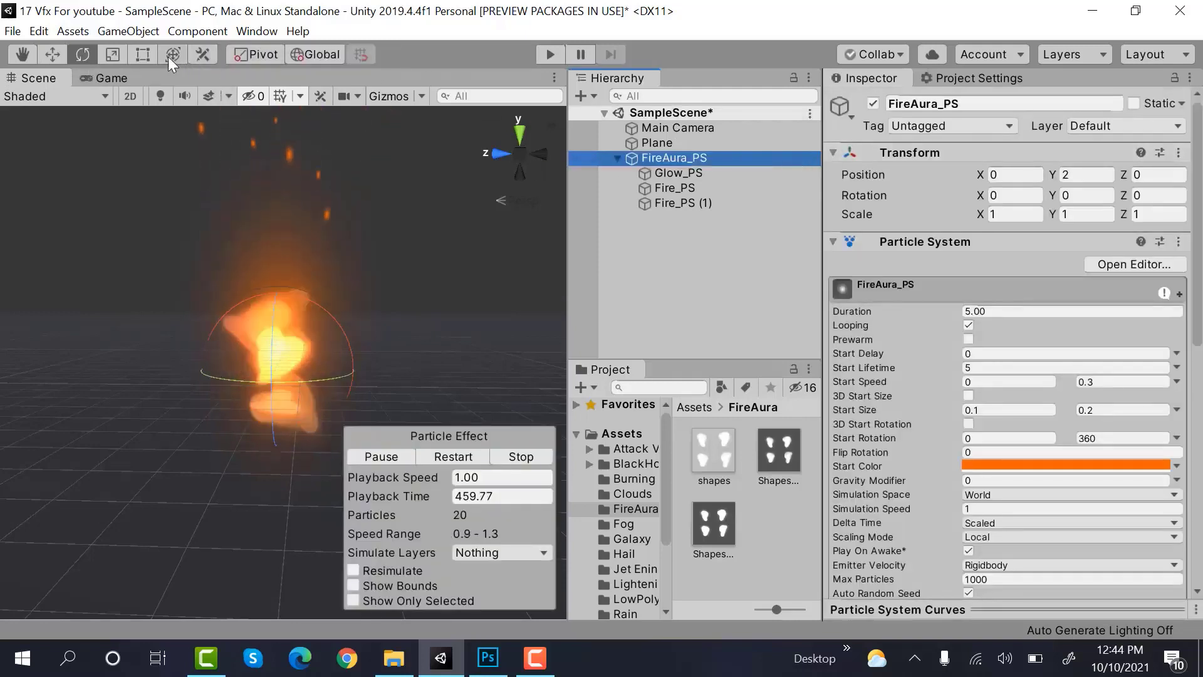
click(143, 54)
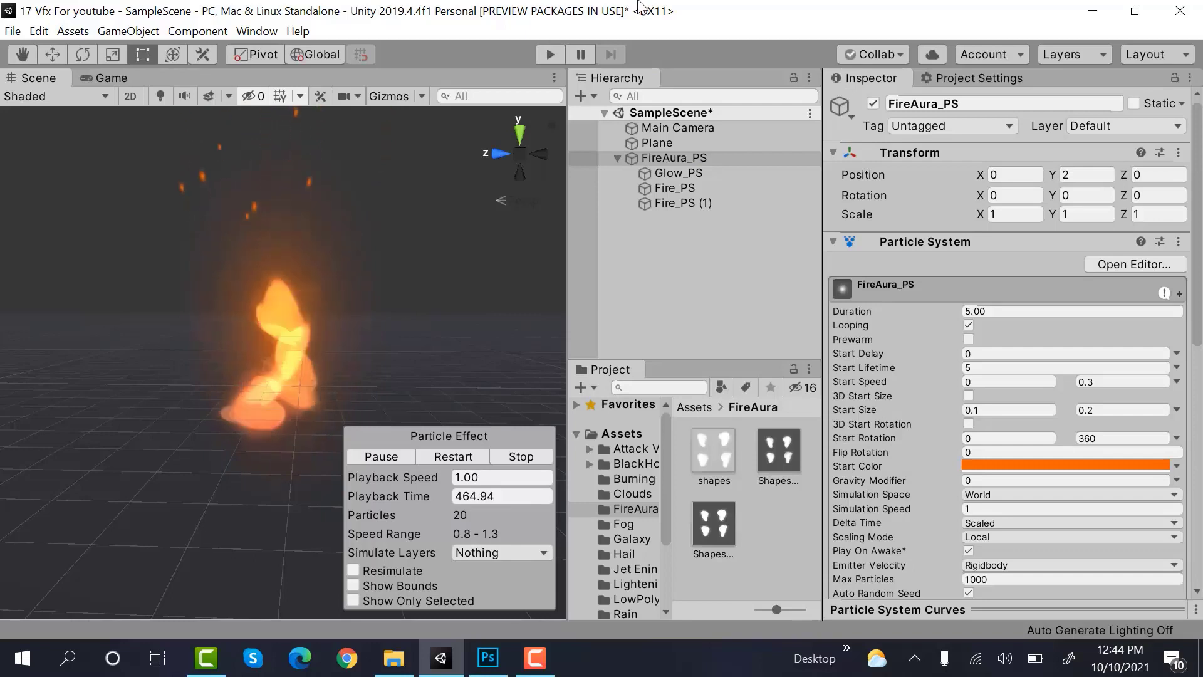